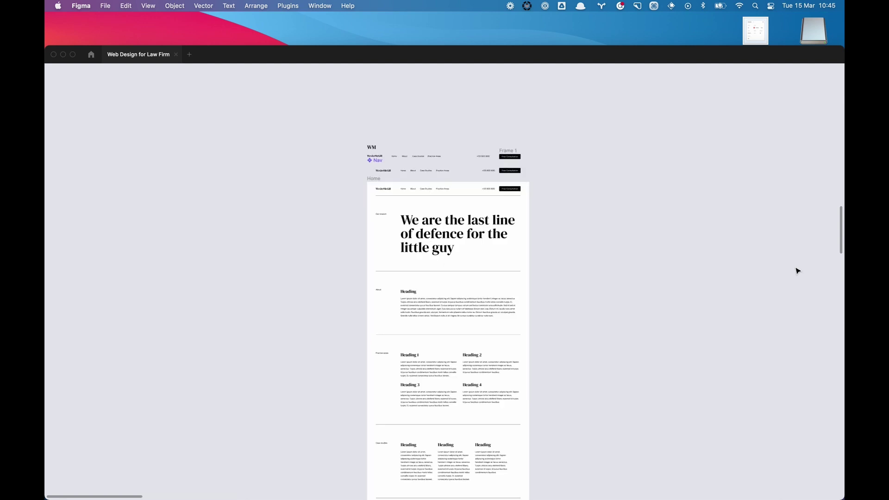
# Duplicate the Nav bar and place the copy directly beneath the original in the MacBook frame.
pyautogui.scroll(4, 798, 270)
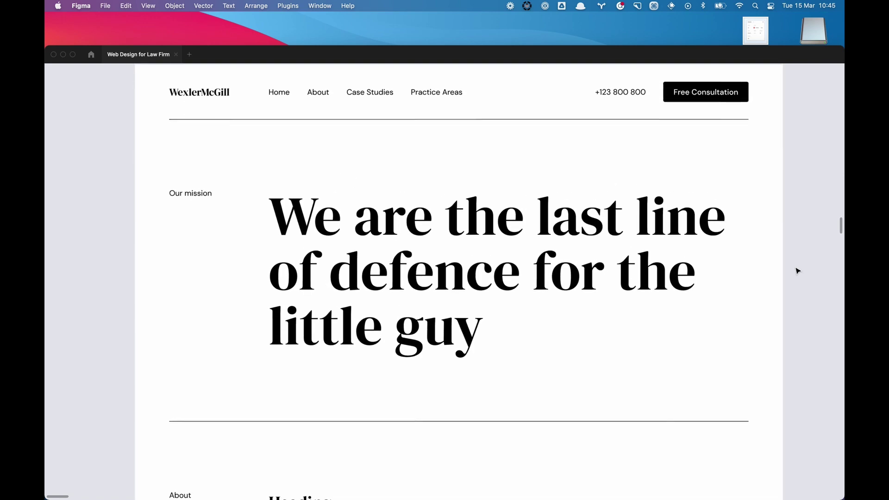
pyautogui.scroll(-5, 797, 271)
pyautogui.scroll(-15, 797, 271)
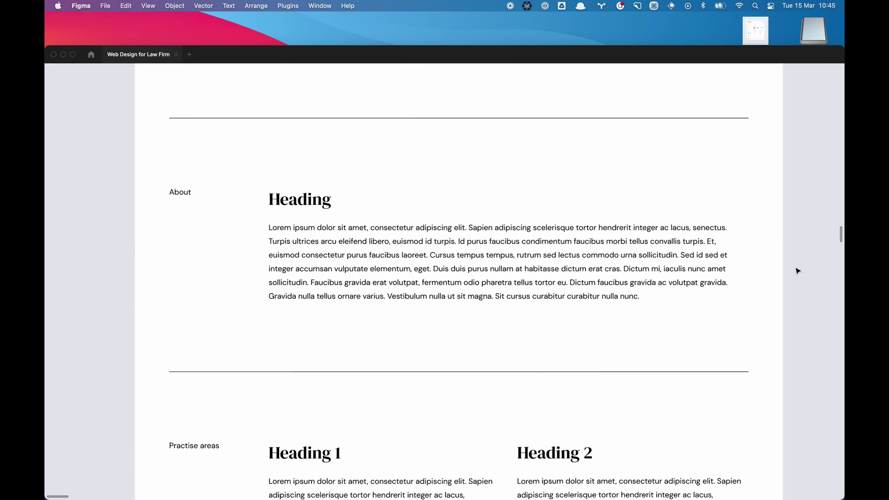
pyautogui.scroll(-10, 797, 271)
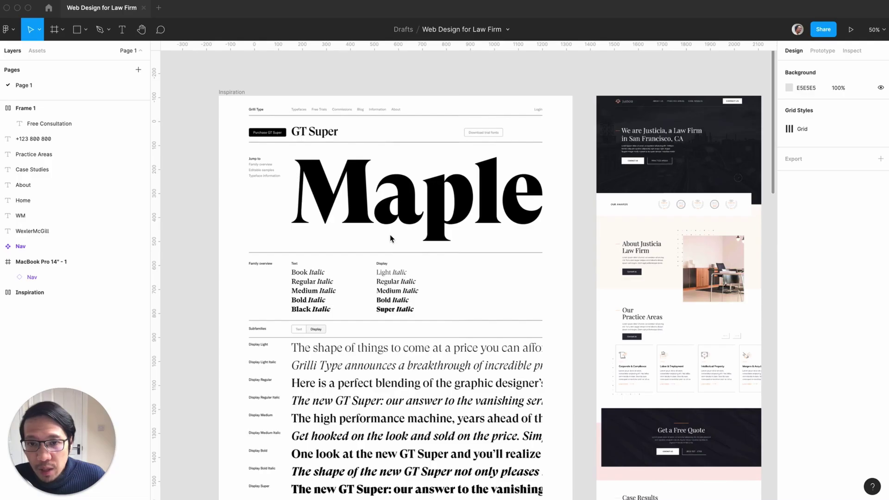
pyautogui.hscroll(5, 248, 199)
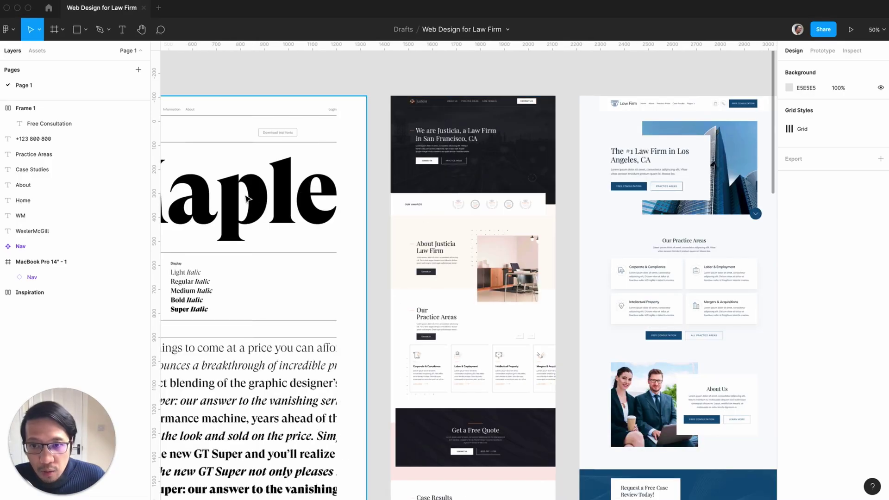
pyautogui.hscroll(-2, 269, 202)
pyautogui.scroll(-5, 444, 281)
pyautogui.scroll(-3, 442, 284)
pyautogui.scroll(-5, 439, 293)
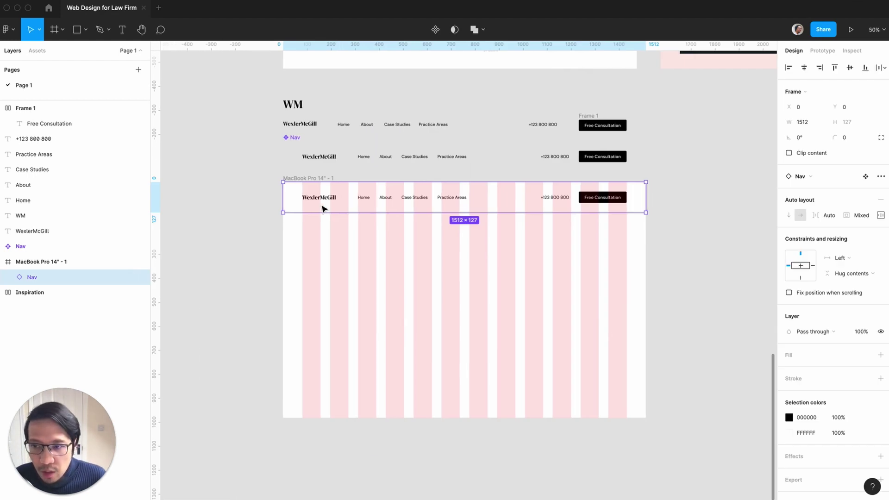
pyautogui.press('super+d')
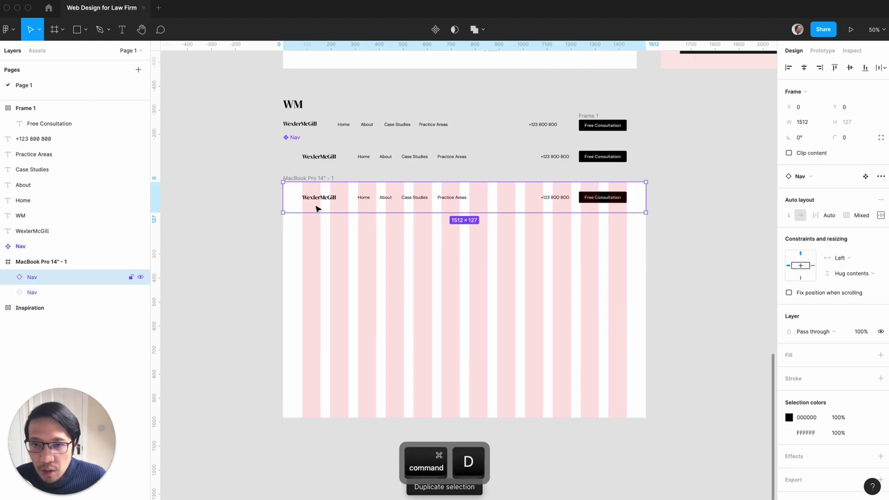
pyautogui.moveTo(323, 209); pyautogui.dragTo(329, 236)
# Detach the copied nav bar from its component and select its phone-number-and-button group (Frame 4).
pyautogui.rightClick(329, 236)
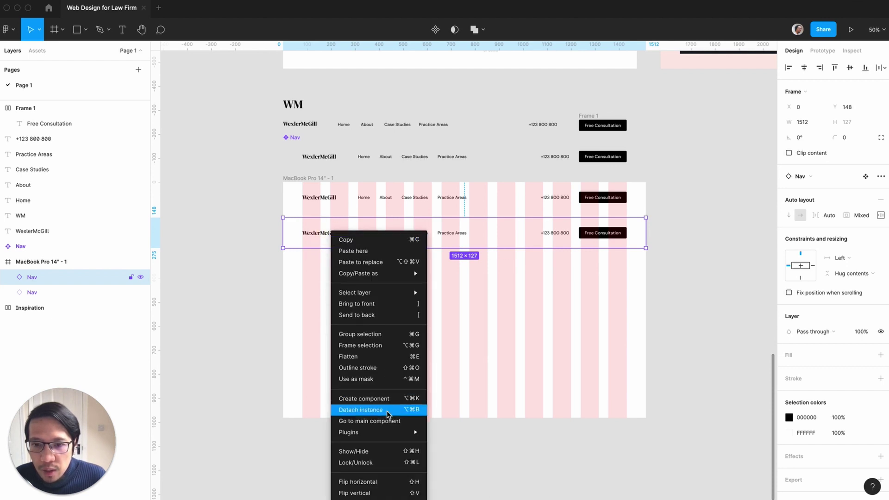
pyautogui.click(379, 409)
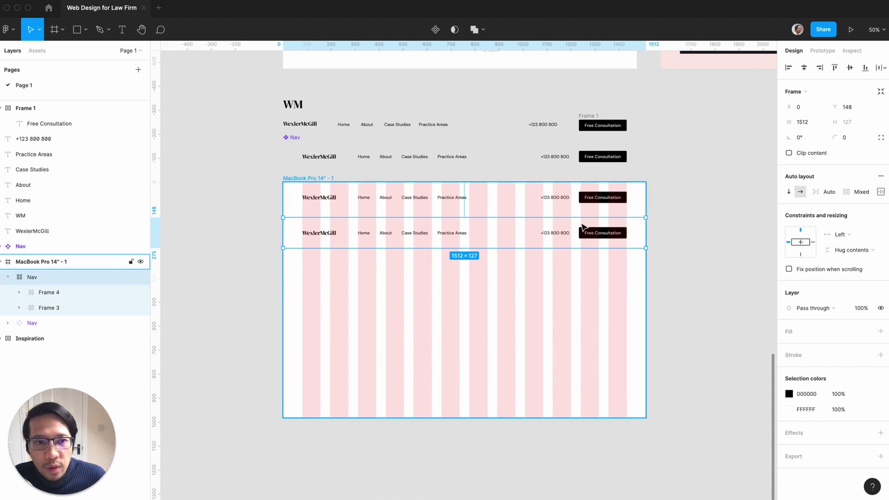
pyautogui.click(881, 191)
pyautogui.click(851, 181)
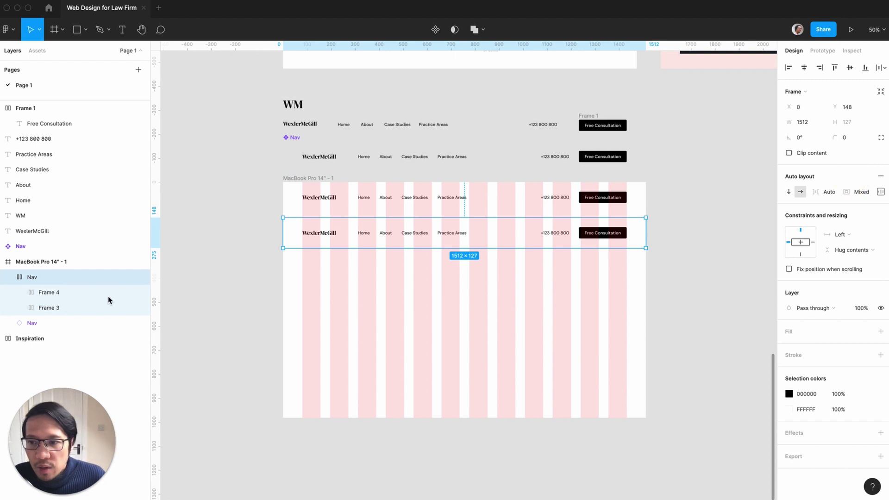
pyautogui.click(66, 293)
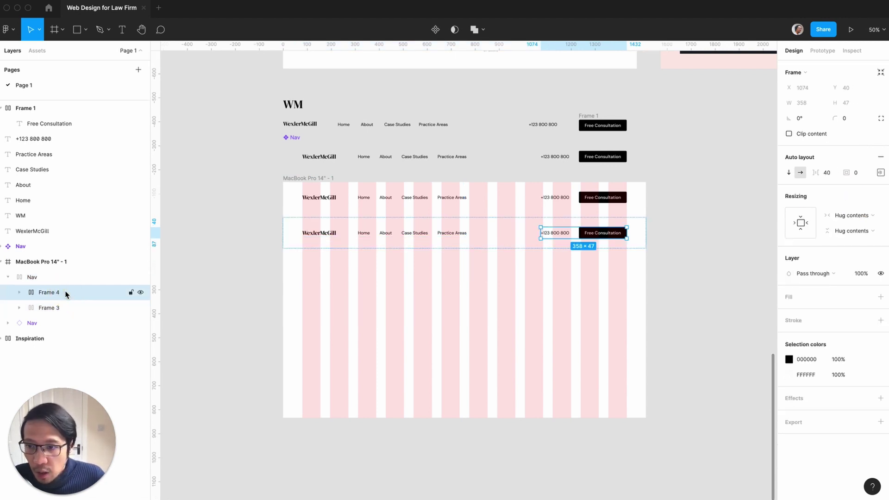
# Delete the phone-number/button group and the logo/links group from the copied bar.
pyautogui.press('Delete')
pyautogui.click(44, 289)
pyautogui.press('Delete')
pyautogui.click(30, 277)
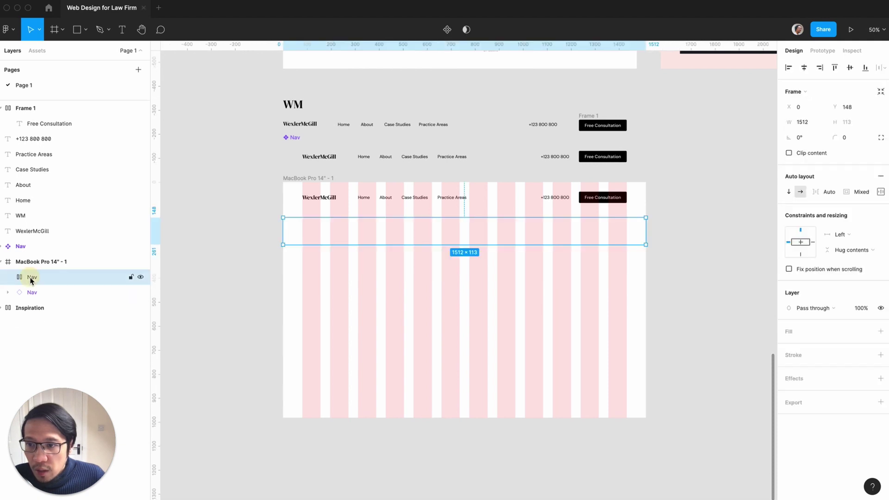
# Rename the emptied frame to 'Section'.
pyautogui.doubleClick(33, 278)
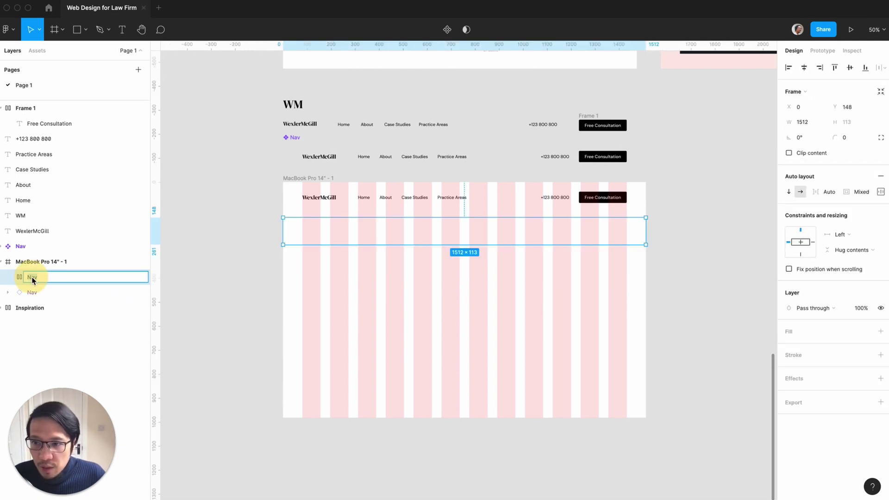
pyautogui.write('Section')
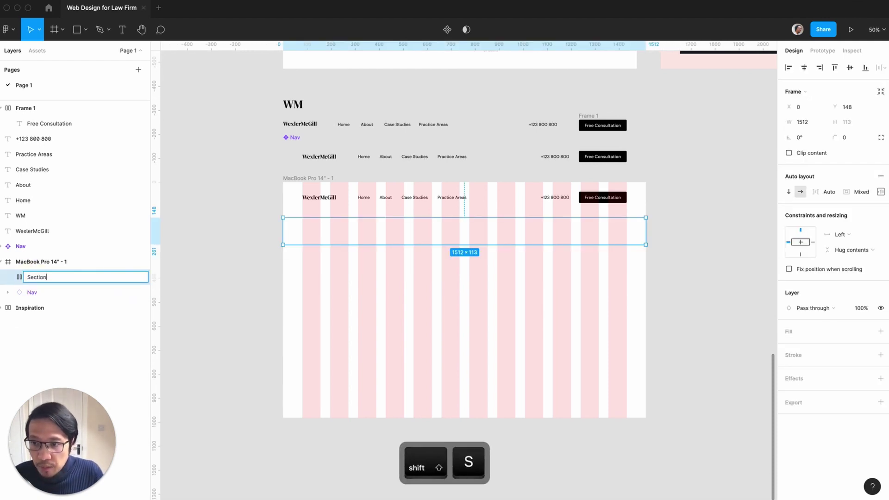
pyautogui.press('Return')
# Set the Section frame's top and bottom padding to 160.
pyautogui.click(881, 192)
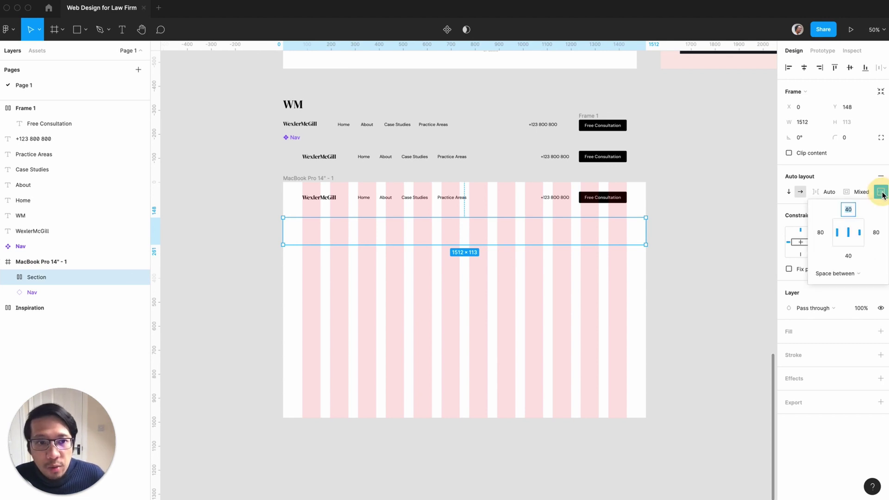
pyautogui.write('16')
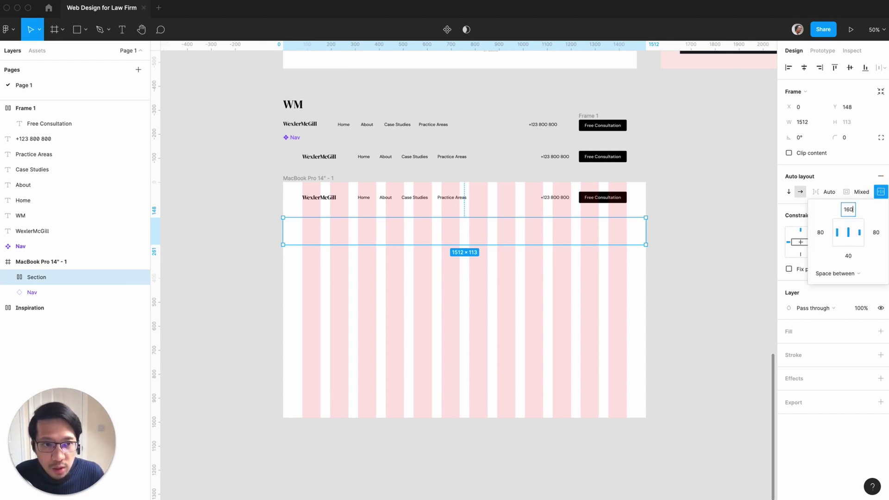
pyautogui.press('Tab')
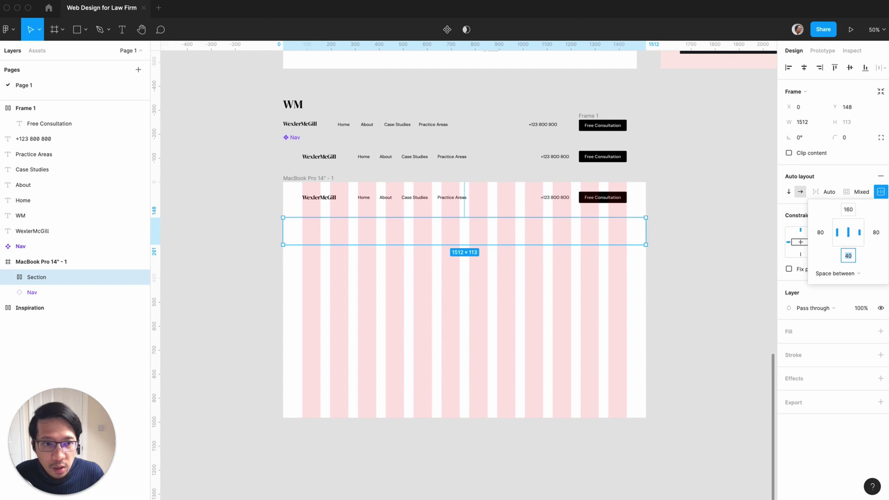
pyautogui.press('Return')
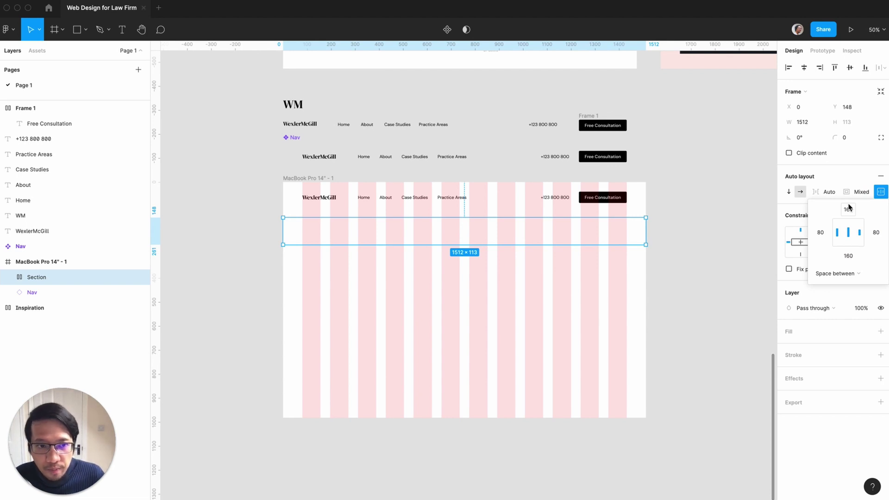
pyautogui.click(724, 218)
pyautogui.click(401, 232)
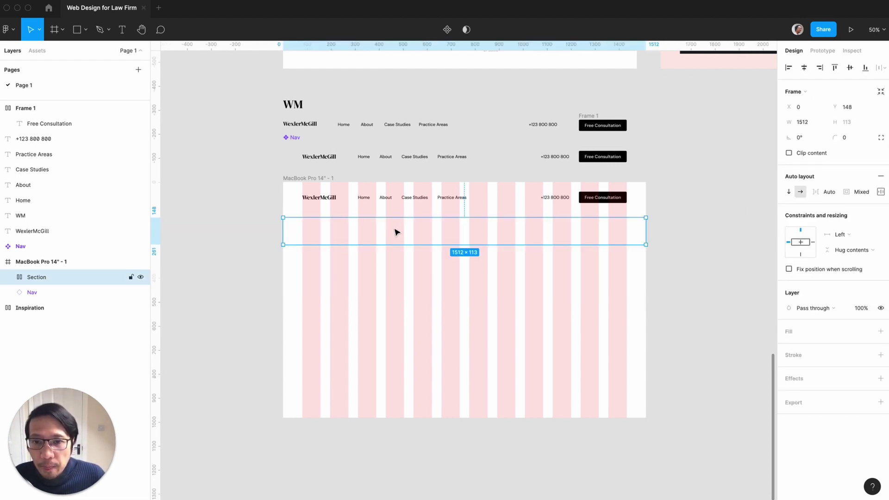
# Create a DM Sans text layer reading 'Our mission' inside the Section frame.
pyautogui.scroll(10, 362, 233)
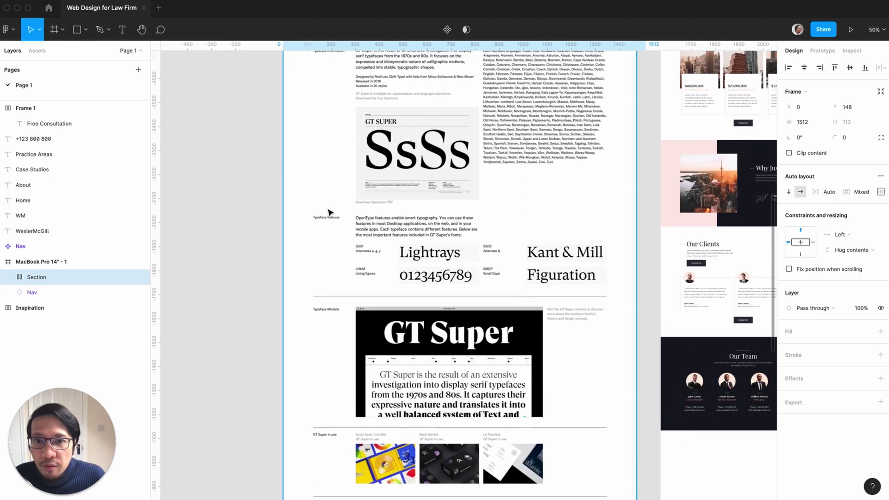
pyautogui.scroll(-10, 346, 221)
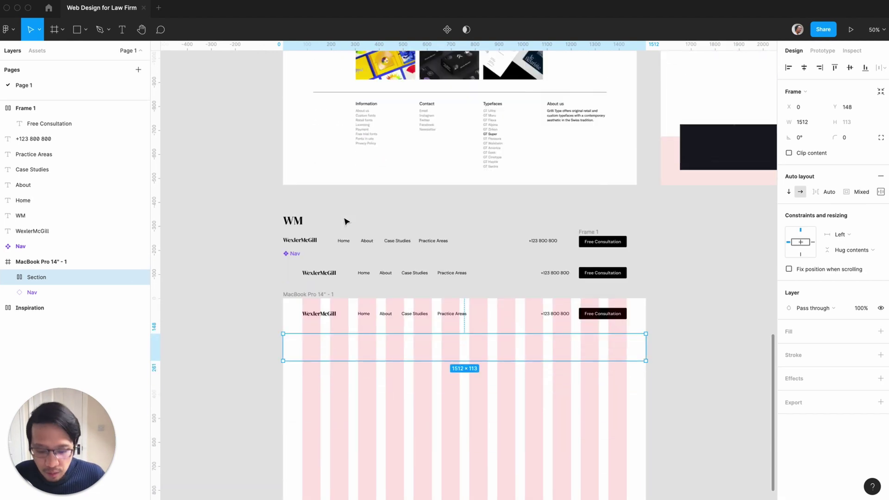
pyautogui.scroll(5, 341, 227)
pyautogui.hscroll(-5, 318, 244)
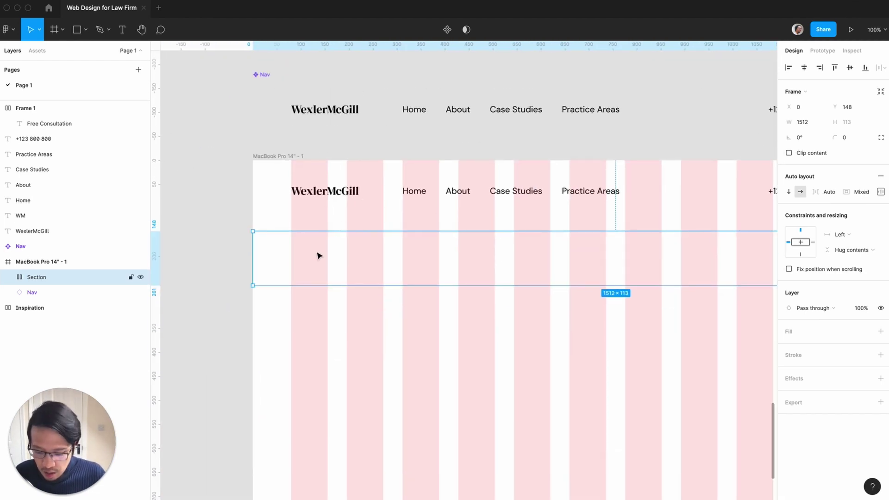
pyautogui.press('t')
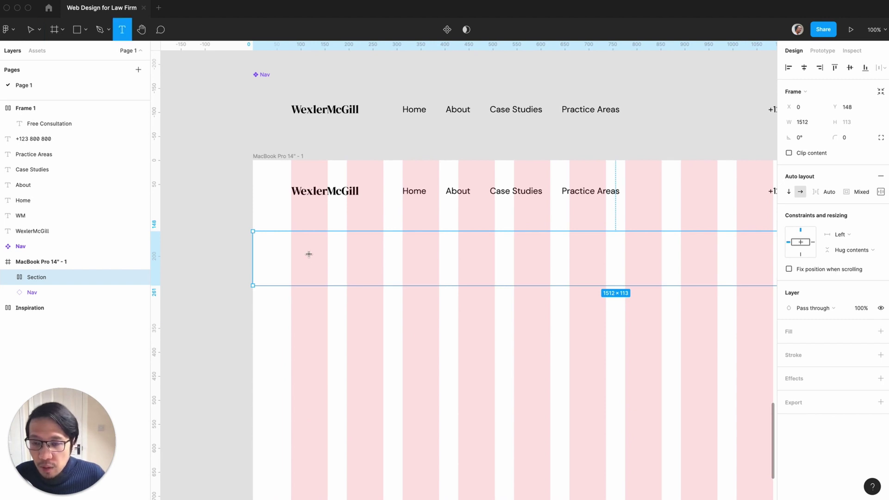
pyautogui.click(309, 254)
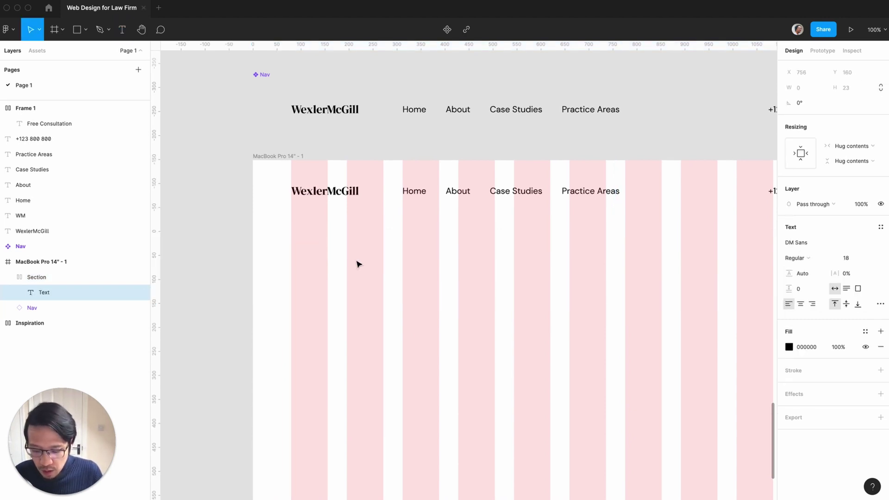
pyautogui.press('shift')
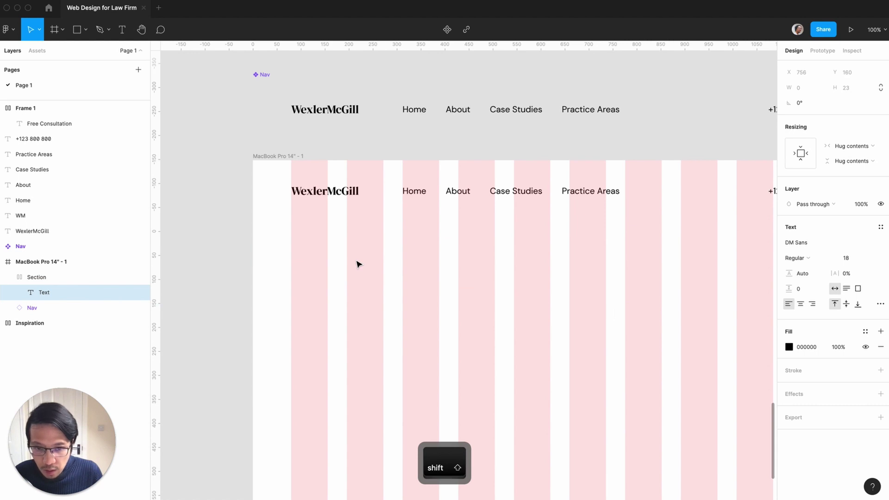
pyautogui.write('Our mission')
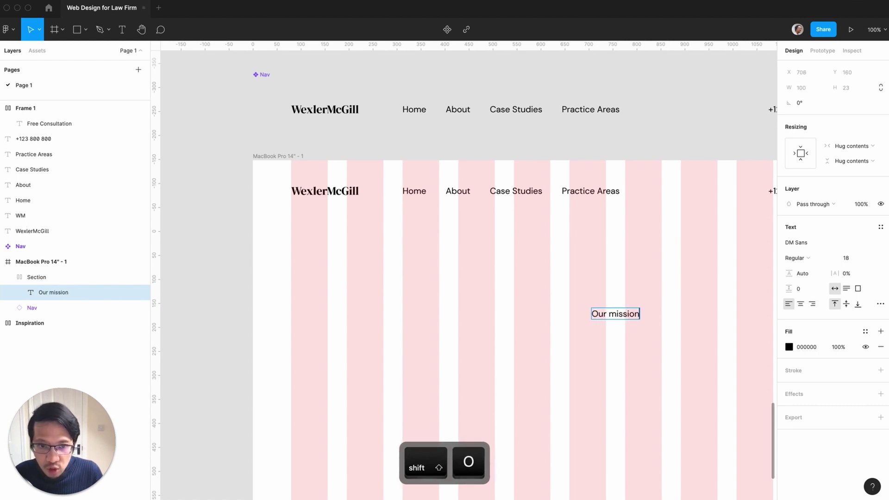
pyautogui.click(213, 263)
pyautogui.hscroll(3, 563, 313)
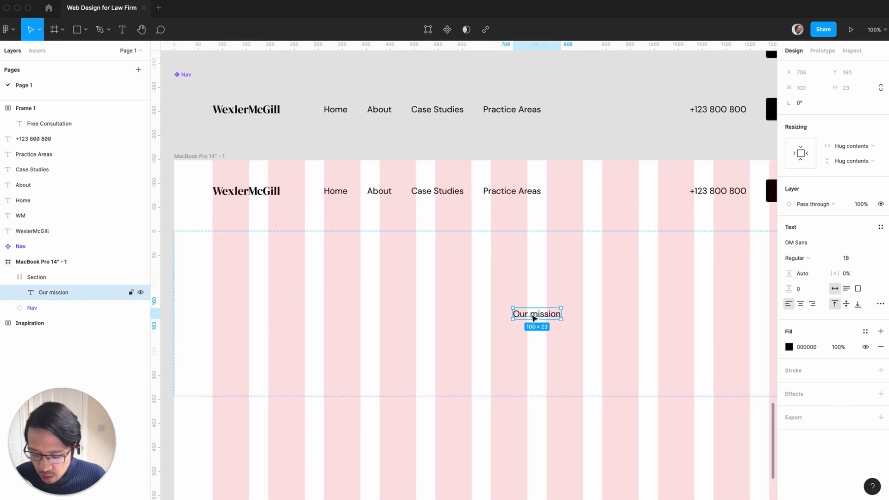
# Wrap 'Our mission' in a full-width auto-layout row, with the text in its own frame.
pyautogui.hotkey('shift', 'a')
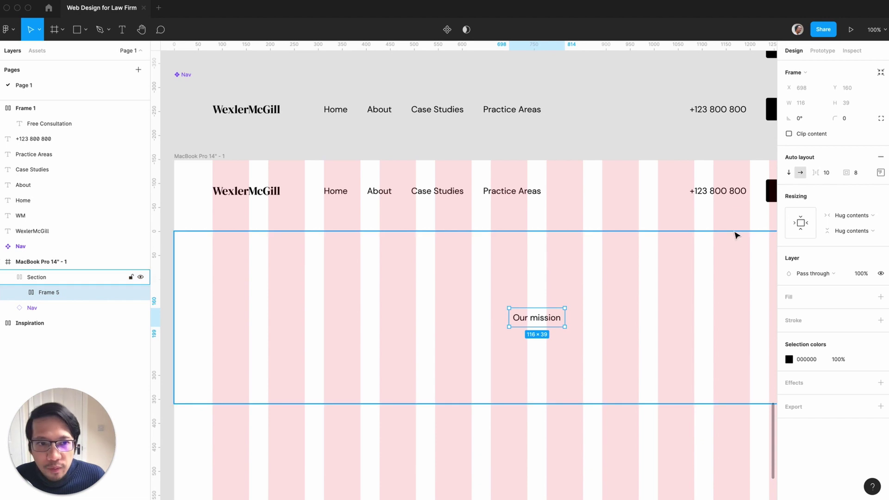
pyautogui.click(854, 215)
pyautogui.click(851, 228)
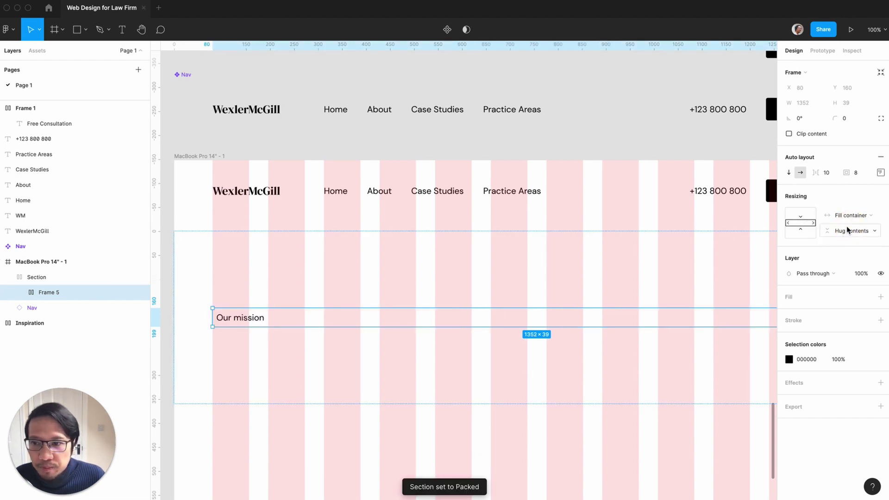
pyautogui.click(20, 292)
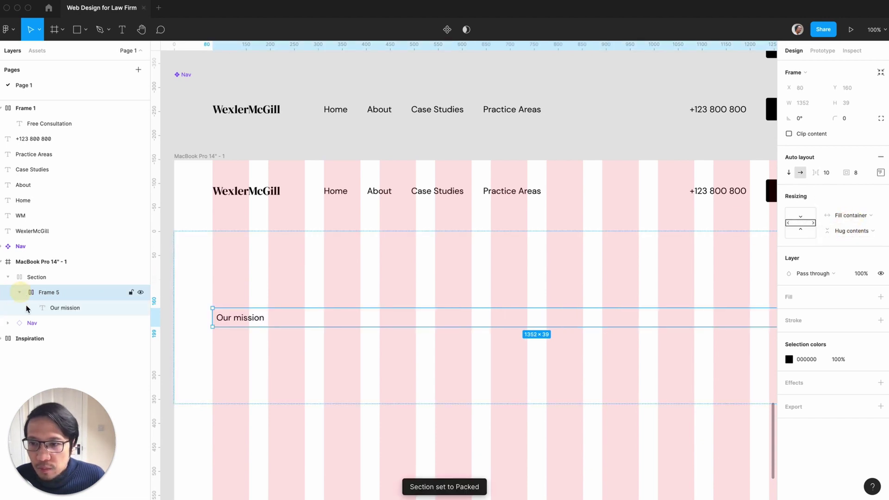
pyautogui.click(53, 307)
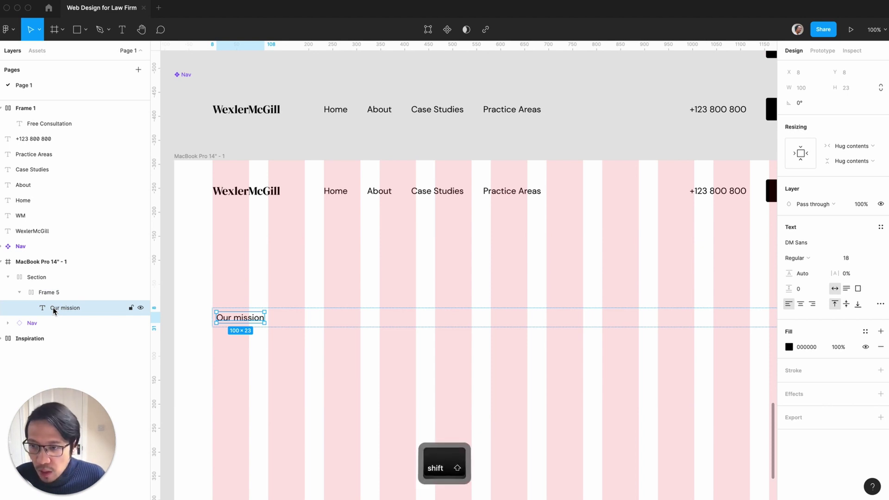
pyautogui.hotkey('shift', 'a')
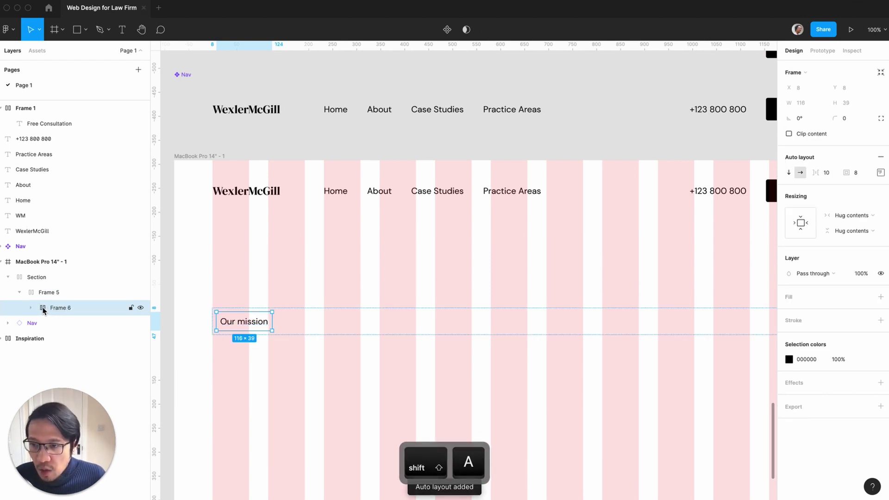
# Duplicate the Our mission frame and give the row a 40 gap with zero padding.
pyautogui.press('super+d')
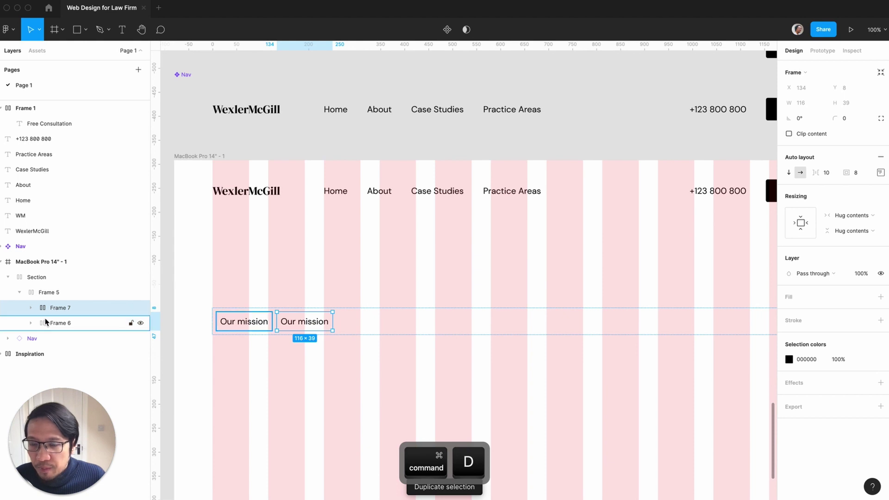
pyautogui.keyDown('shift'); pyautogui.click(45, 315); pyautogui.keyUp('shift')
pyautogui.click(44, 295)
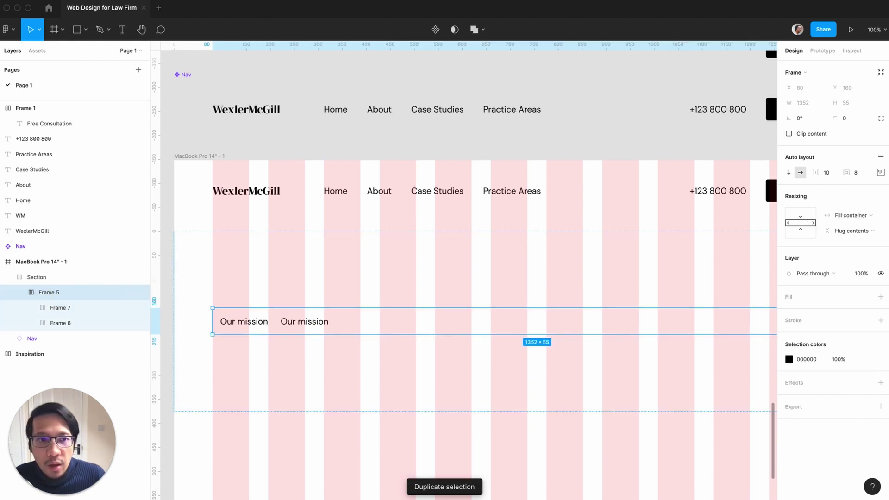
pyautogui.click(827, 174)
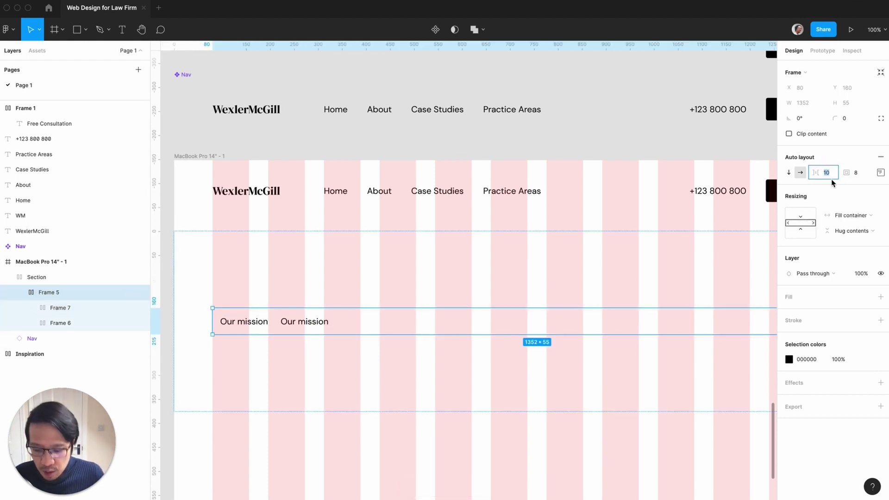
pyautogui.press('Tab')
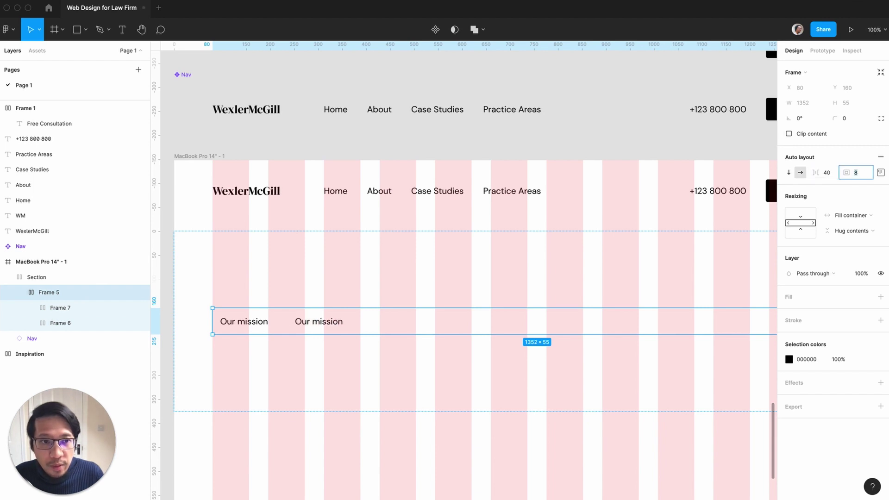
pyautogui.write('0')
pyautogui.press('Return')
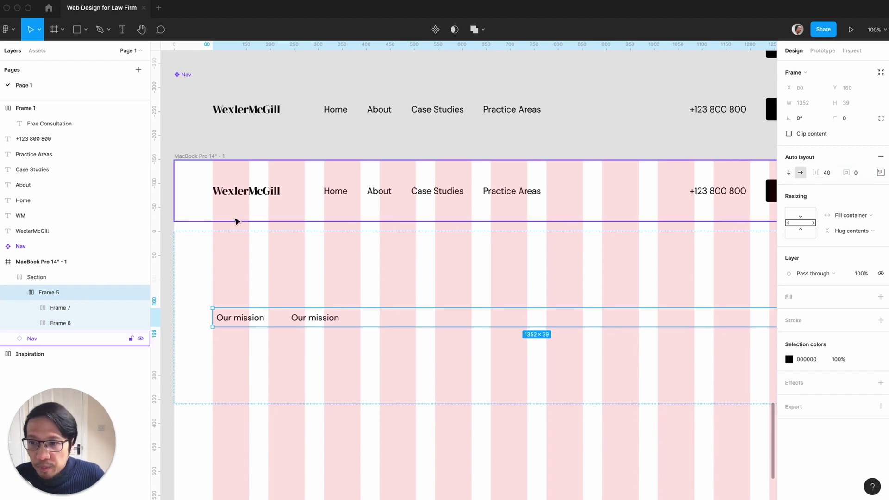
pyautogui.click(65, 309)
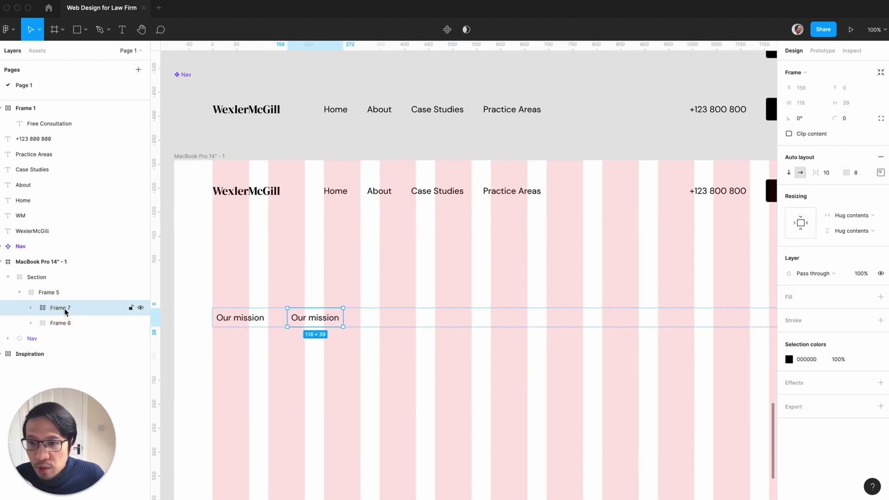
pyautogui.click(61, 322)
pyautogui.click(62, 309)
pyautogui.click(250, 319)
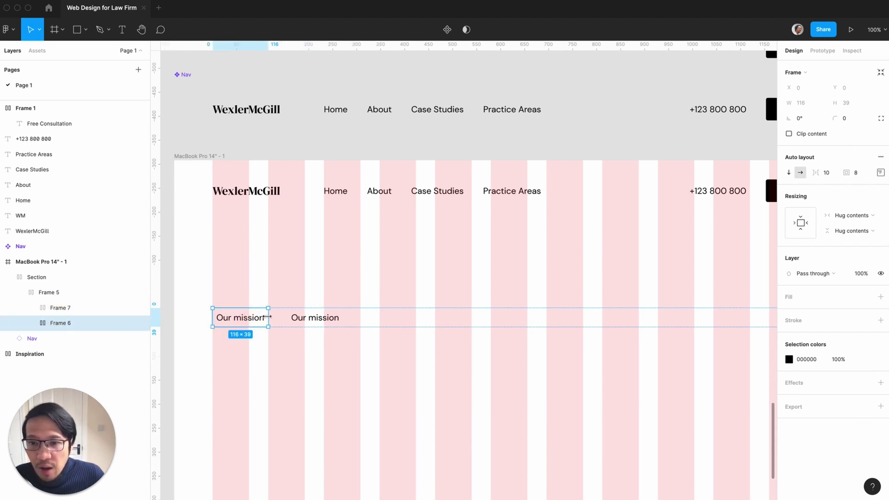
# Widen the first Our mission frame and set the second frame's width to Fill container.
pyautogui.moveTo(267, 317); pyautogui.dragTo(323, 319)
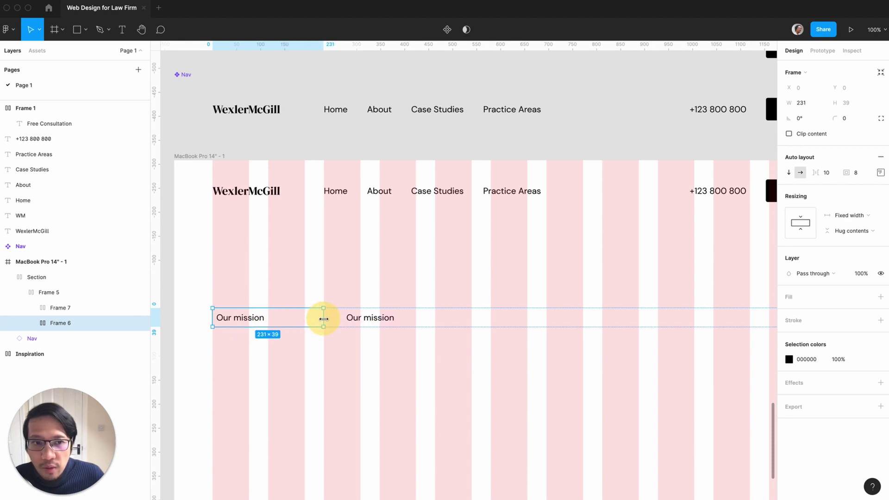
pyautogui.scroll(10, 319, 388)
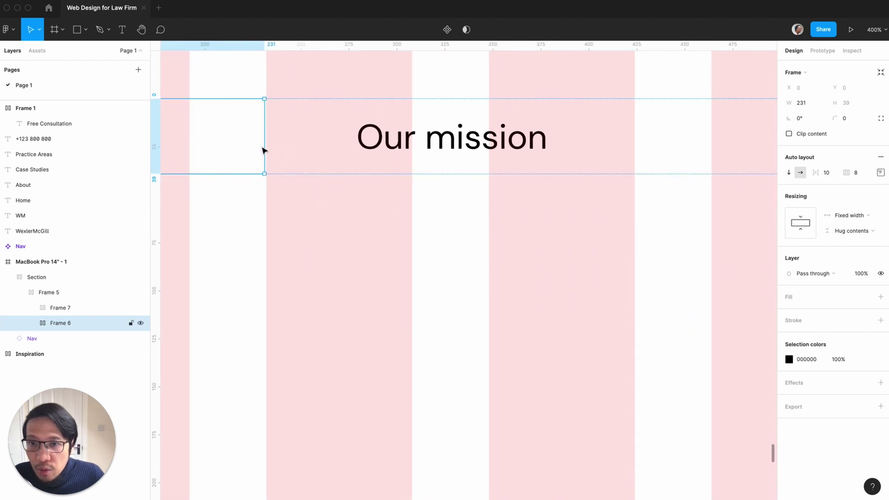
pyautogui.moveTo(264, 145); pyautogui.dragTo(263, 143)
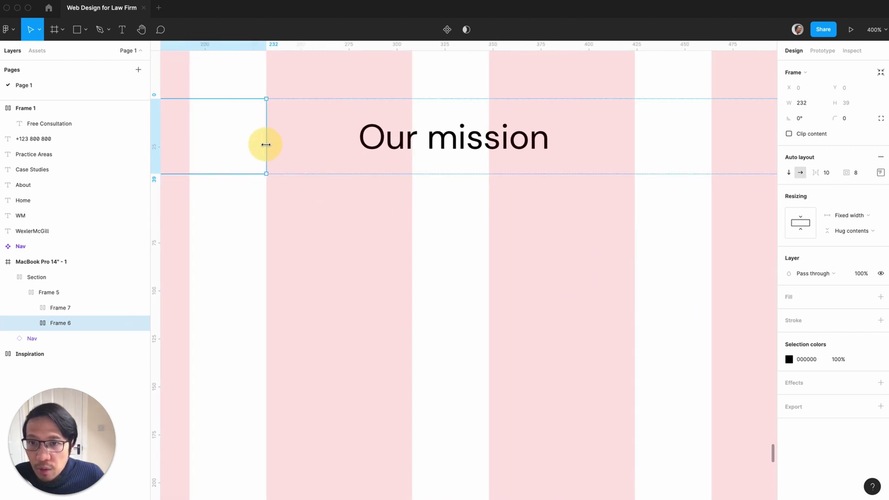
pyautogui.click(403, 155)
pyautogui.scroll(-10, 458, 266)
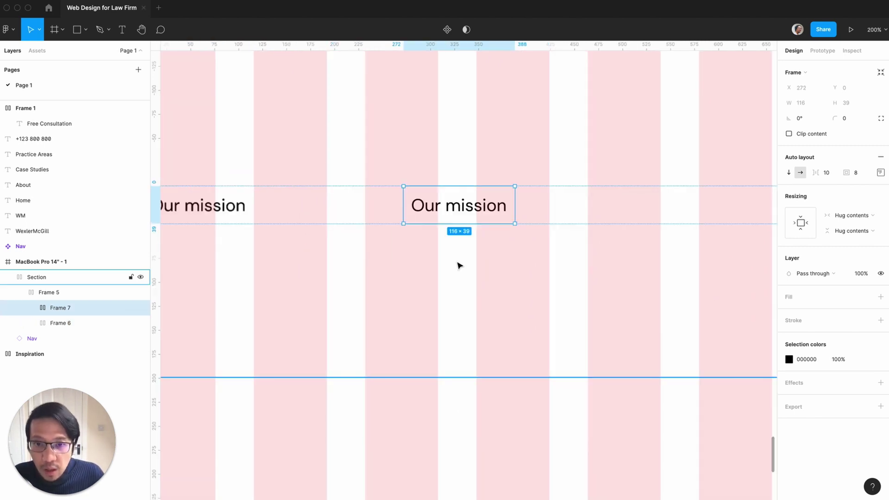
pyautogui.click(854, 212)
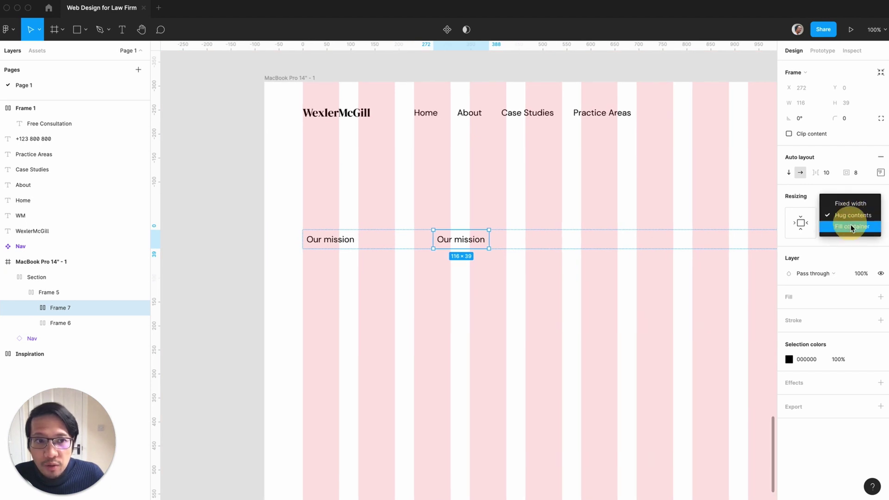
pyautogui.click(856, 224)
# Narrow the first Our mission frame to a fixed width of about 192.
pyautogui.click(365, 245)
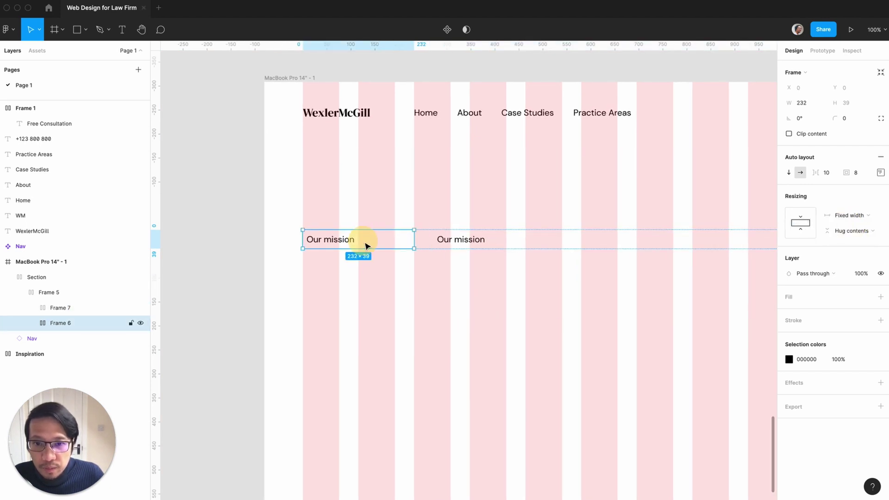
pyautogui.scroll(3, 365, 246)
pyautogui.moveTo(363, 214); pyautogui.dragTo(326, 214)
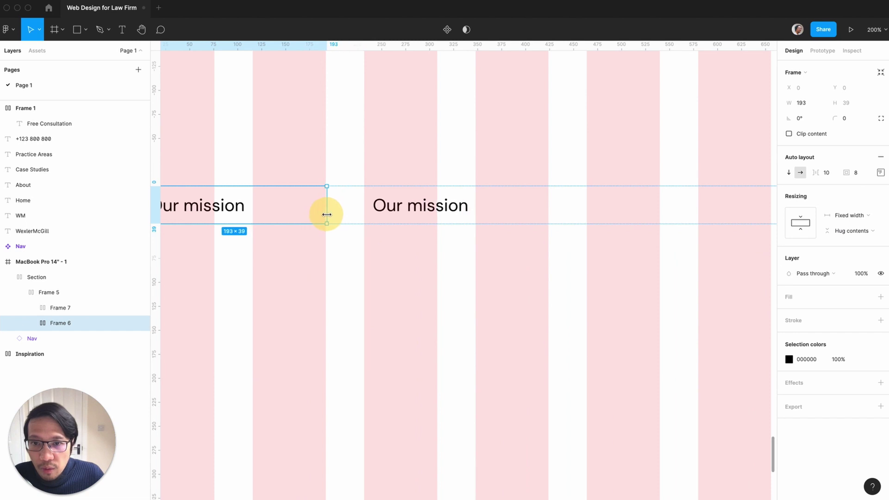
pyautogui.press('+')
pyautogui.hscroll(-2, 280, 268)
pyautogui.scroll(5, 279, 271)
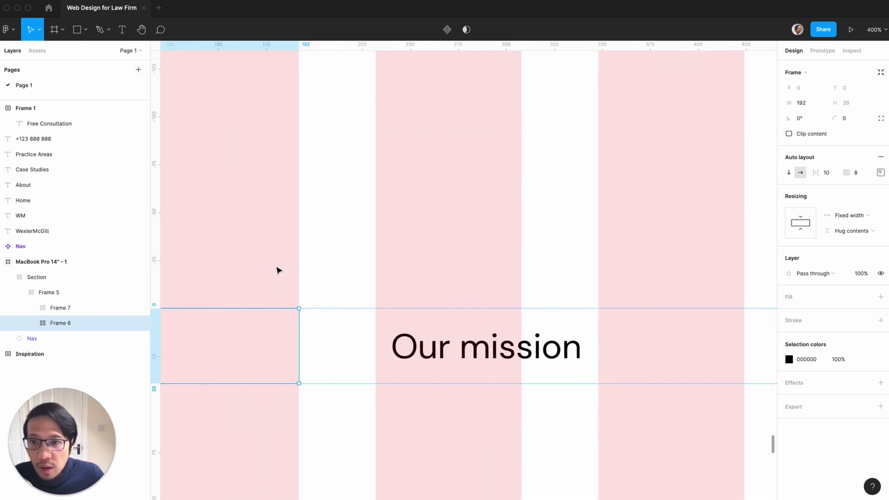
pyautogui.press('+')
pyautogui.hscroll(-4, 277, 270)
pyautogui.hotkey('shift', '0')
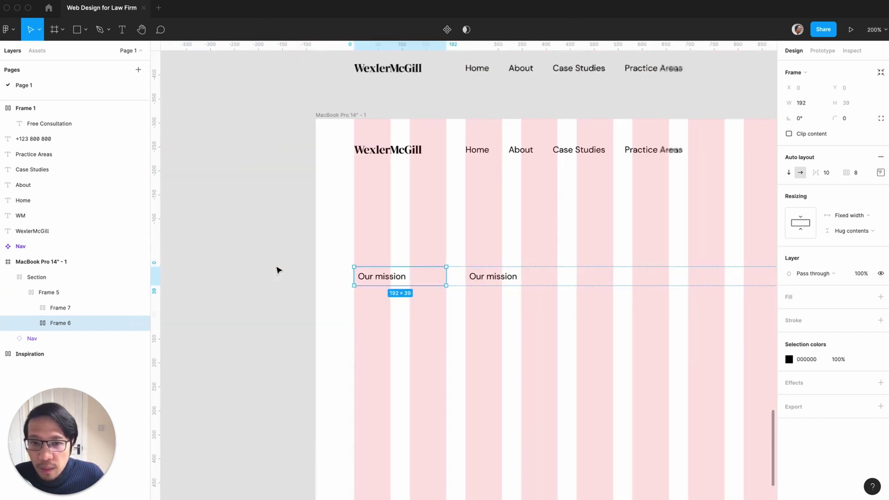
# Set the second Our mission frame's padding and spacing to 0.
pyautogui.click(476, 275)
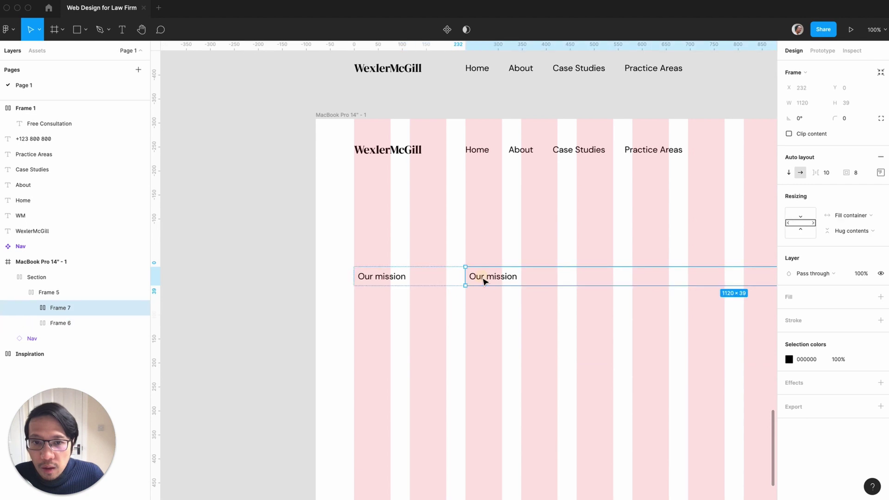
pyautogui.click(856, 172)
pyautogui.write('0')
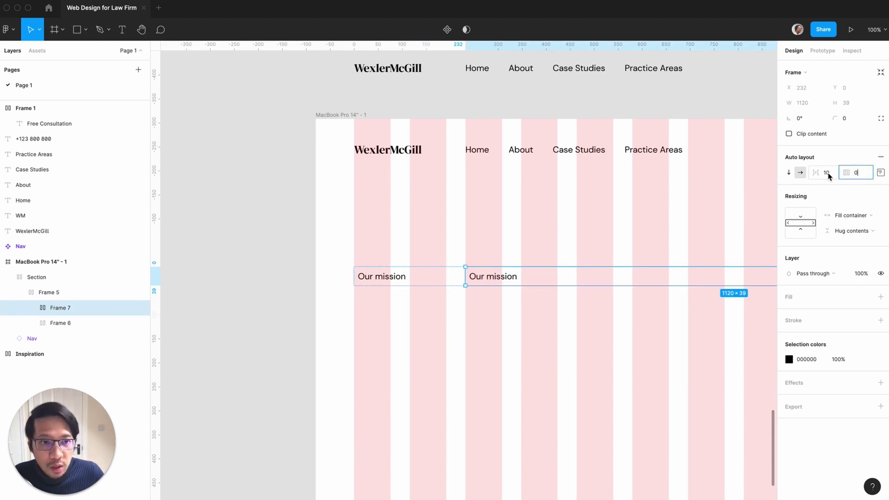
pyautogui.click(827, 172)
pyautogui.write('0')
pyautogui.press('Return')
pyautogui.click(241, 241)
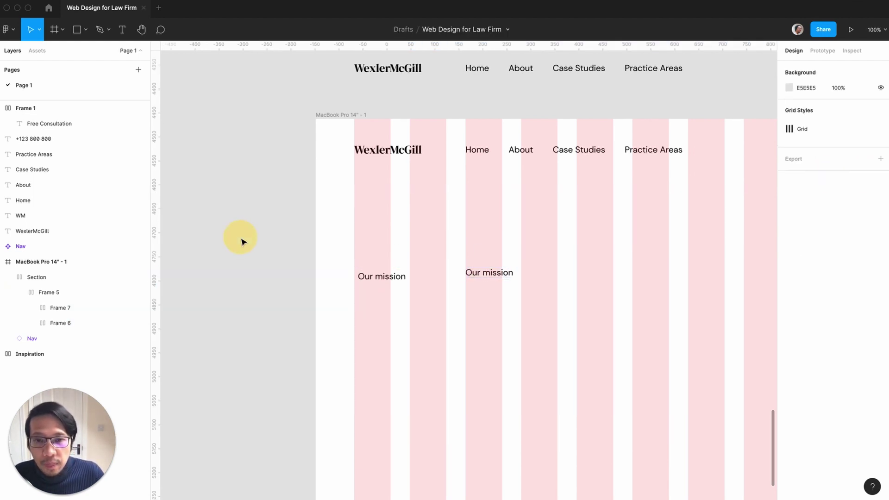
pyautogui.hscroll(3, 397, 276)
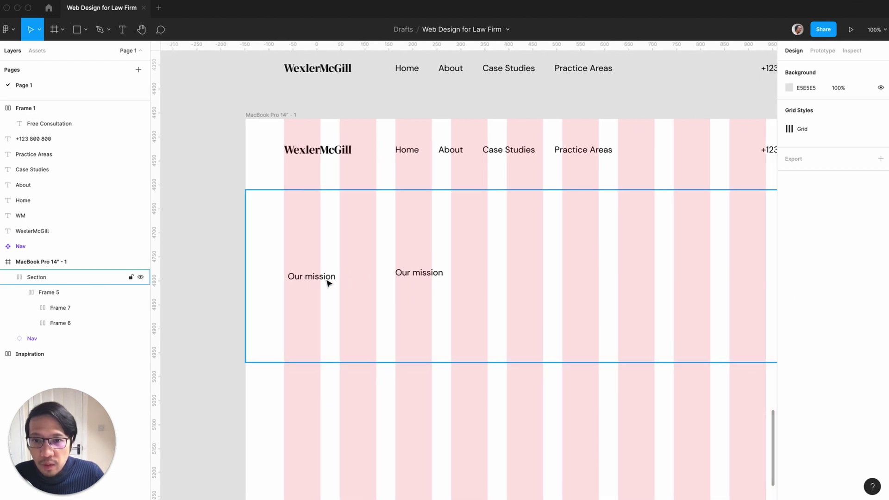
# Set the first Our mission frame's spacing and padding to 0.
pyautogui.keyDown('super'); pyautogui.click(327, 283); pyautogui.keyUp('super')
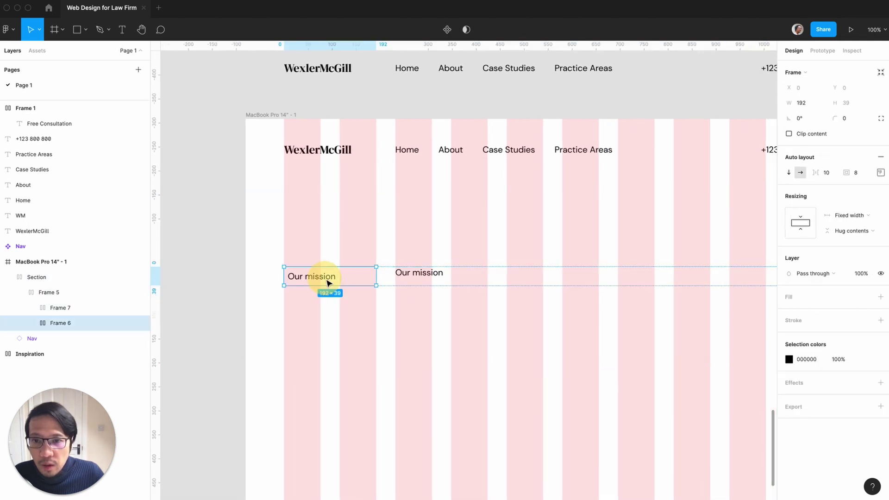
pyautogui.click(825, 172)
pyautogui.write('0')
pyautogui.click(856, 172)
pyautogui.write('0')
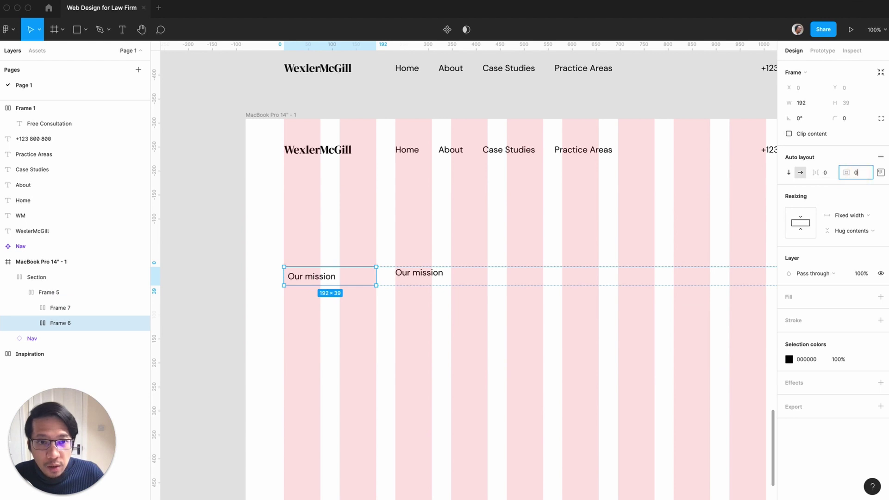
pyautogui.press('Return')
pyautogui.click(216, 225)
pyautogui.press('-')
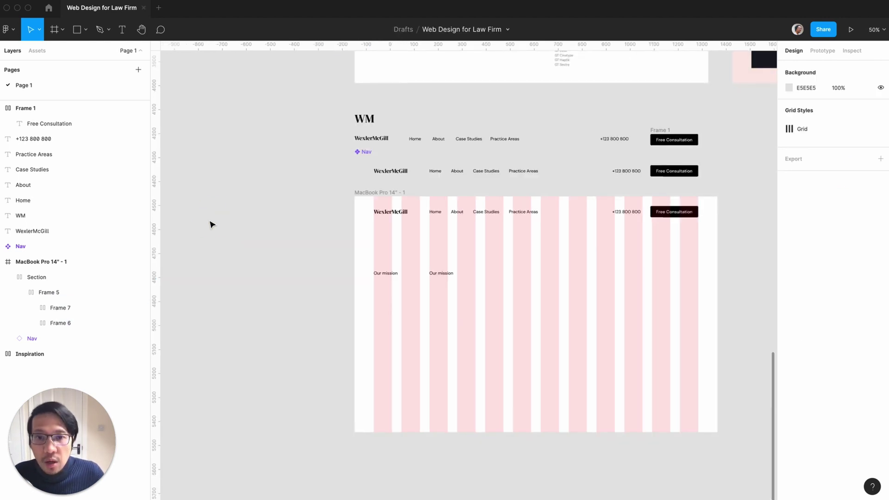
pyautogui.hotkey('shift', '0')
# Replace the second label's text with 'We are the last line of defence for the little guy'.
pyautogui.click(431, 277)
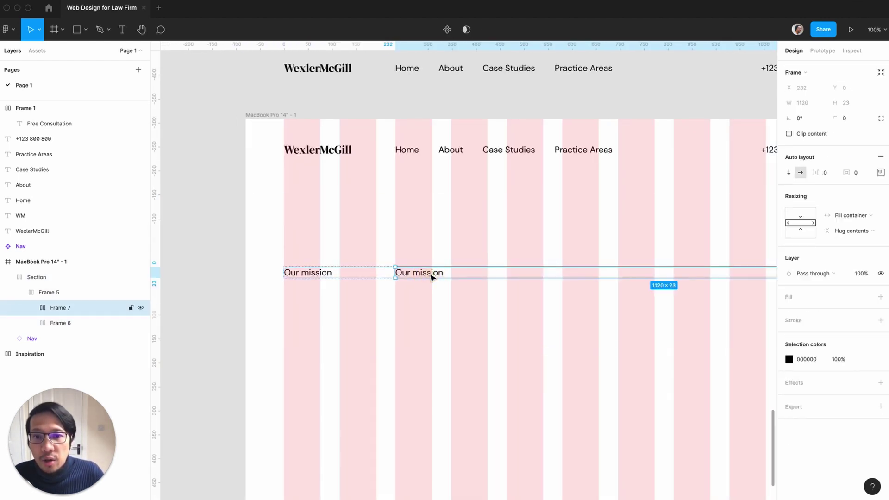
pyautogui.doubleClick(431, 277)
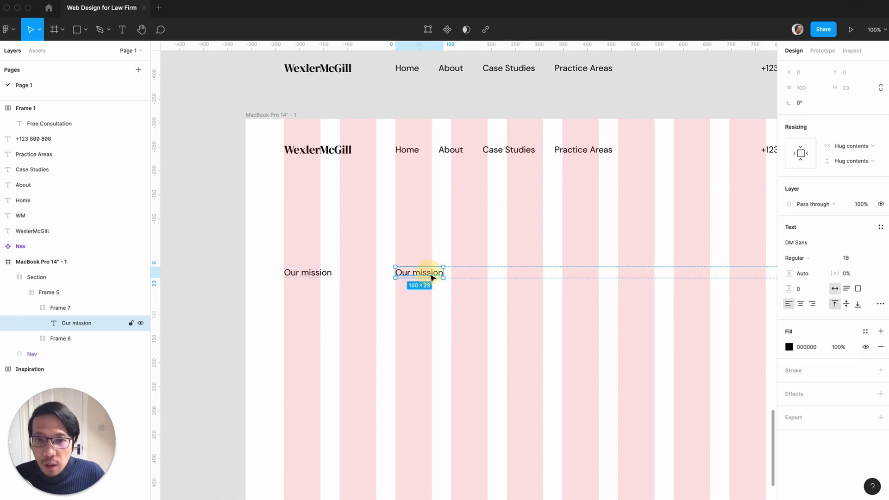
pyautogui.doubleClick(429, 273)
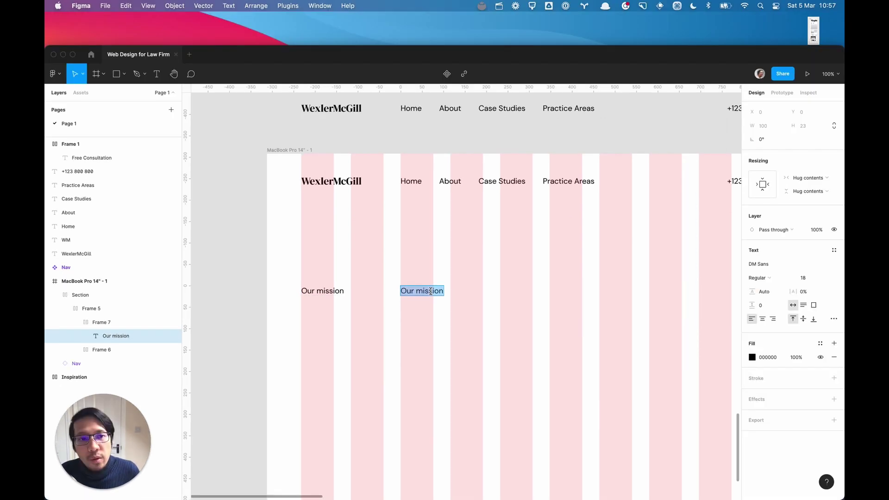
pyautogui.write('We are the last line of defence for the little guy')
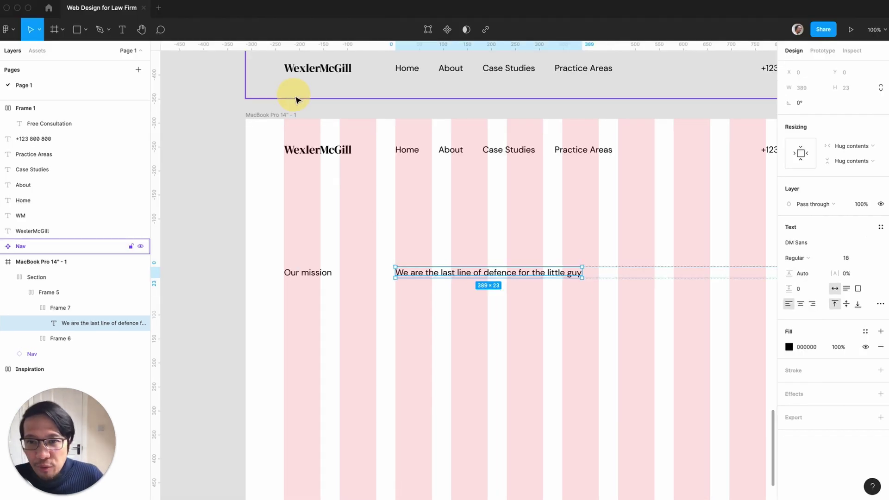
pyautogui.click(208, 114)
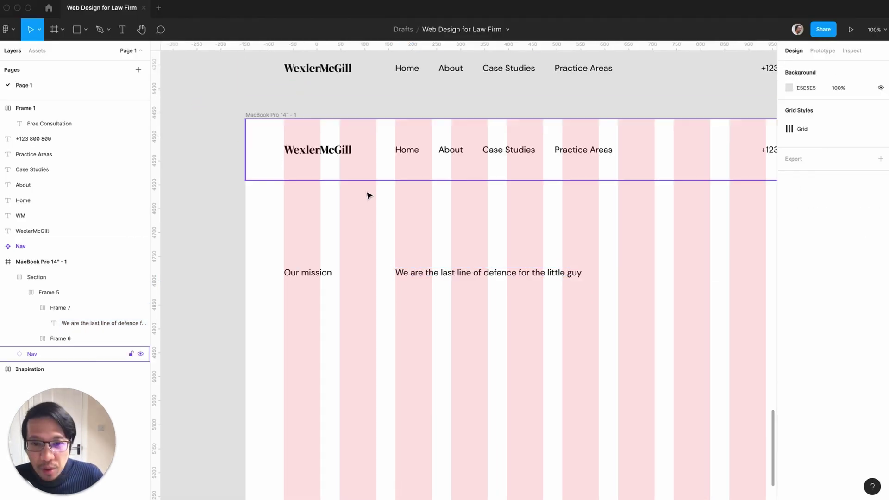
# Set the mission statement in DM Serif Display at size 96.
pyautogui.click(508, 276)
pyautogui.doubleClick(509, 277)
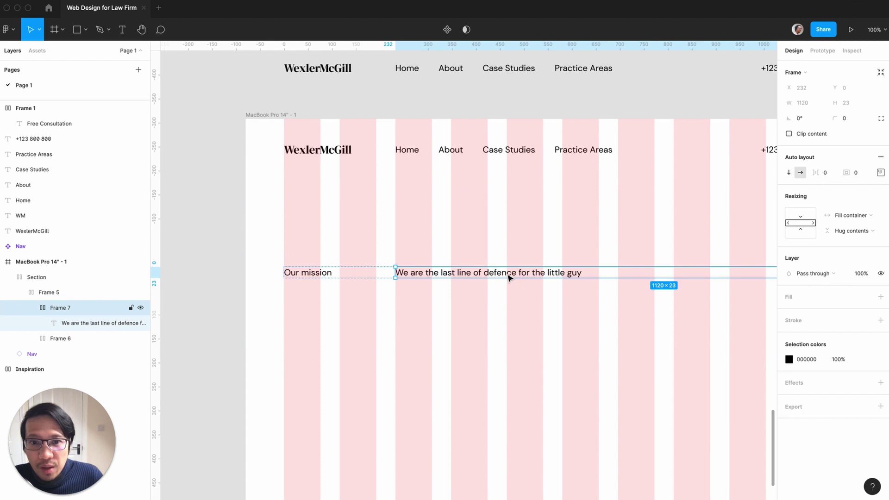
pyautogui.doubleClick(508, 277)
pyautogui.click(817, 243)
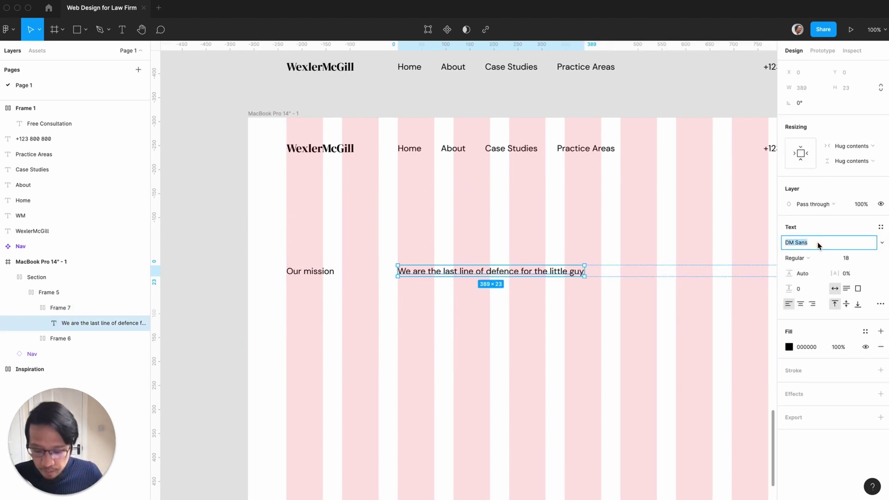
pyautogui.write('DM Serif Display')
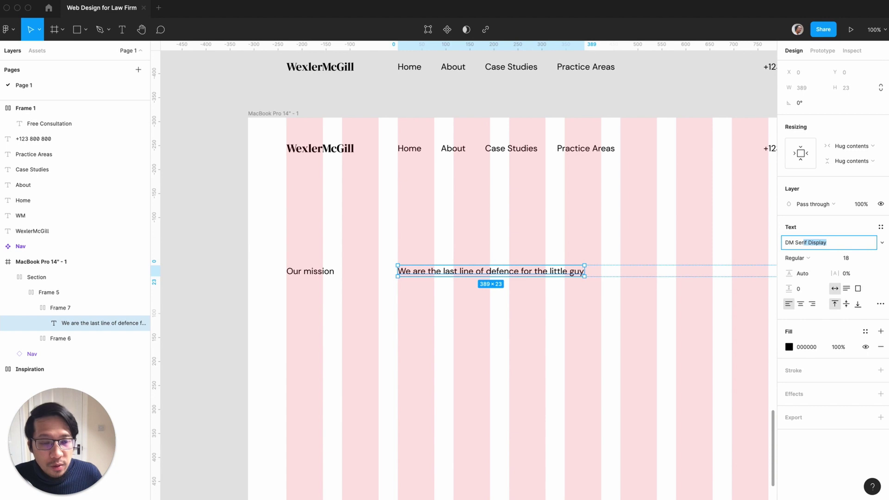
pyautogui.press('Return')
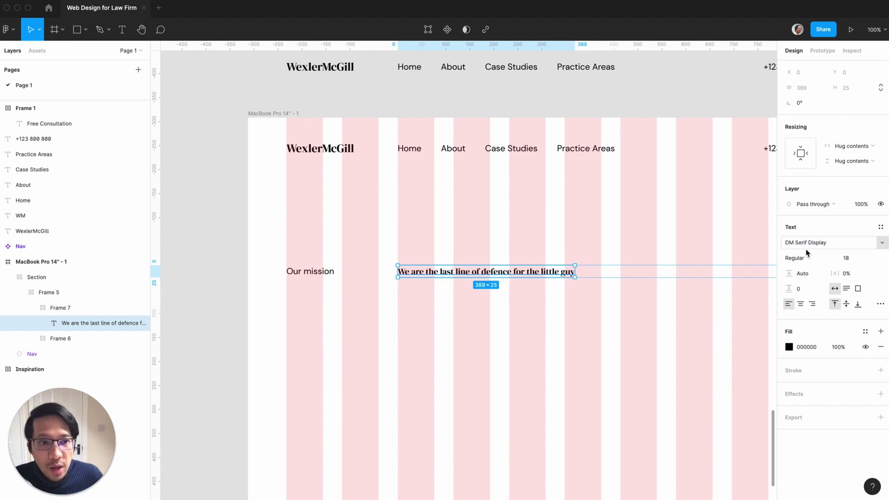
pyautogui.click(867, 258)
pyautogui.click(865, 319)
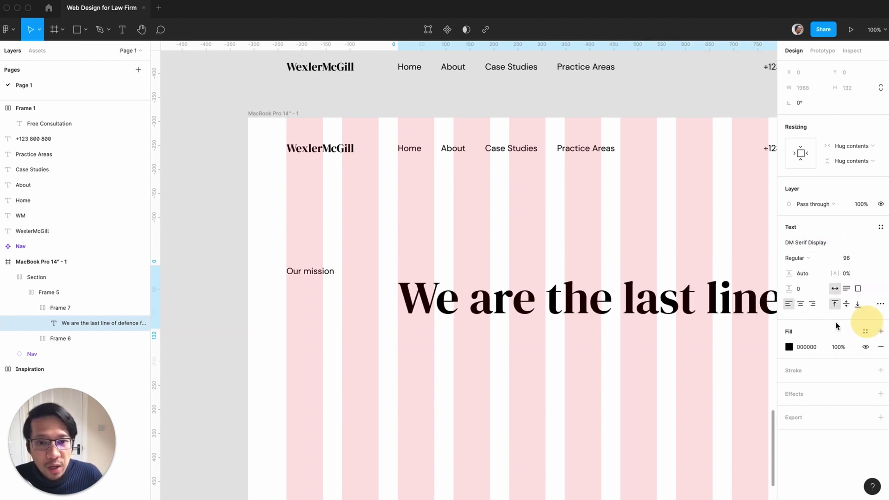
pyautogui.click(229, 258)
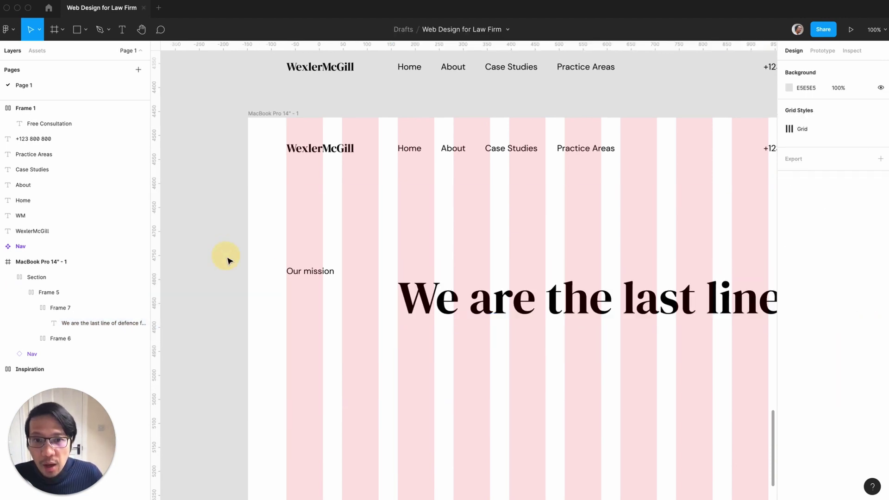
pyautogui.press('-')
pyautogui.press('-')
pyautogui.press('+')
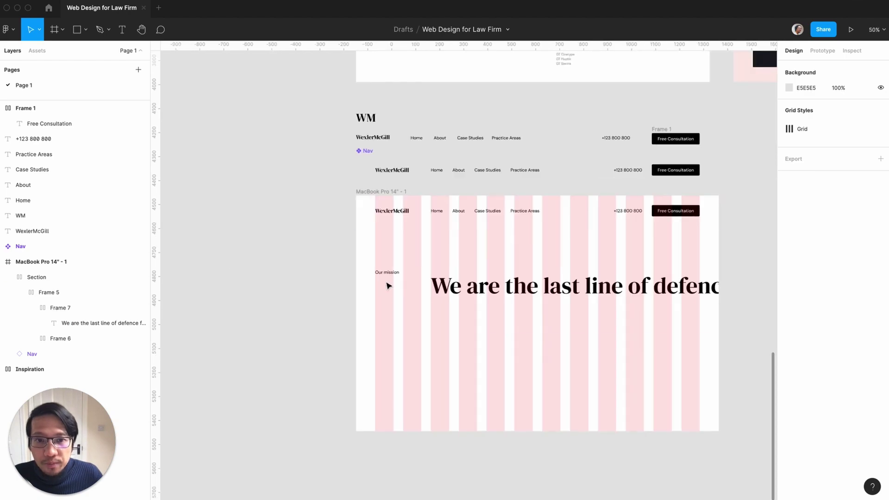
# Set the heading text layer's width to Fill container so it wraps across the 1120-wide frame.
pyautogui.doubleClick(578, 288)
pyautogui.scroll(5, 509, 287)
pyautogui.scroll(15, 510, 287)
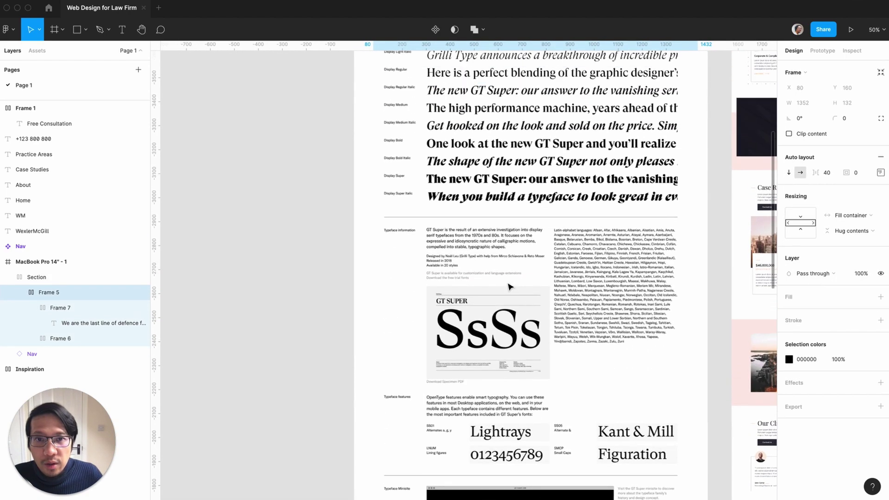
pyautogui.scroll(-20, 509, 286)
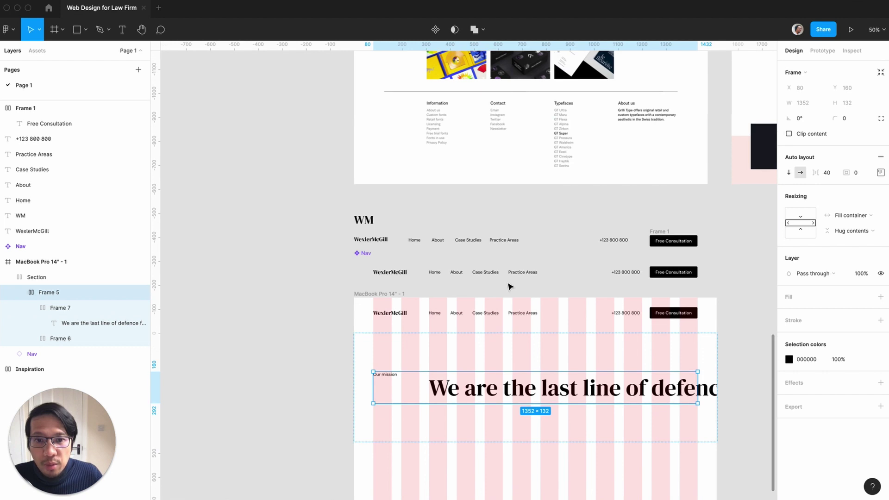
pyautogui.press('+')
pyautogui.doubleClick(504, 247)
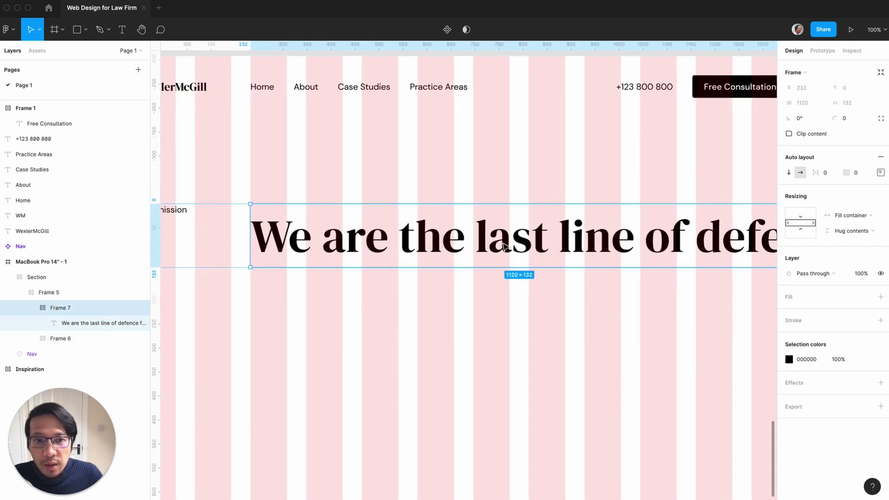
pyautogui.hscroll(3, 498, 246)
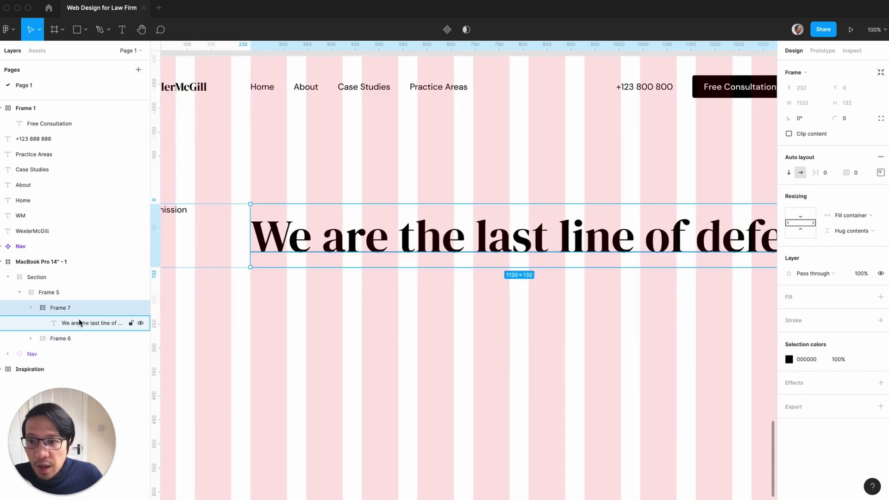
pyautogui.click(125, 322)
pyautogui.click(854, 144)
pyautogui.click(854, 156)
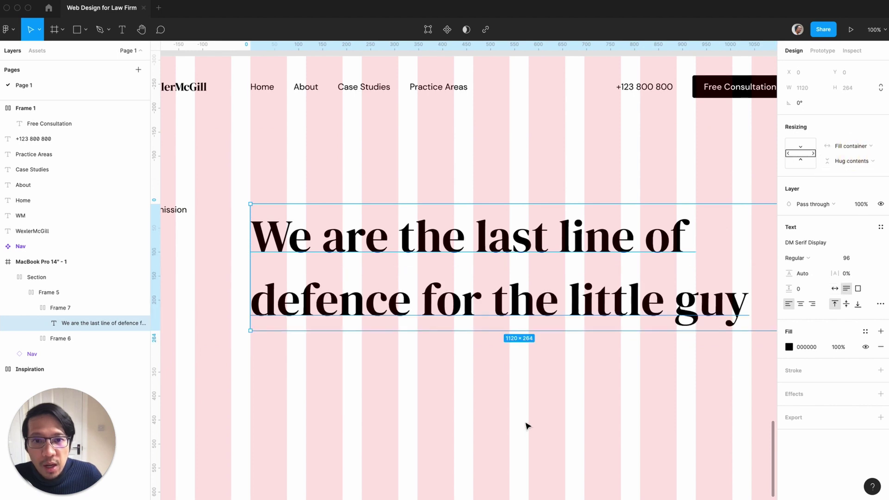
pyautogui.click(524, 423)
pyautogui.press('-')
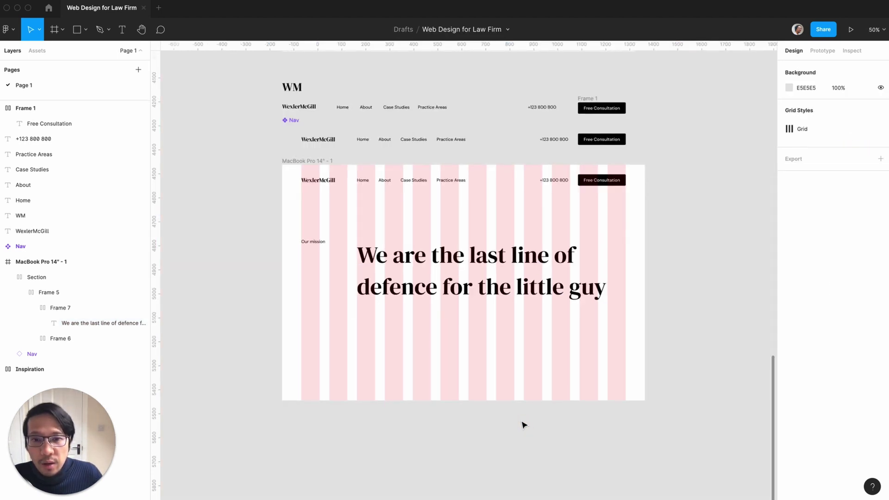
pyautogui.press('+')
pyautogui.press('-')
pyautogui.click(498, 289)
# Give the mission heading a fixed line height of 96.
pyautogui.click(499, 289)
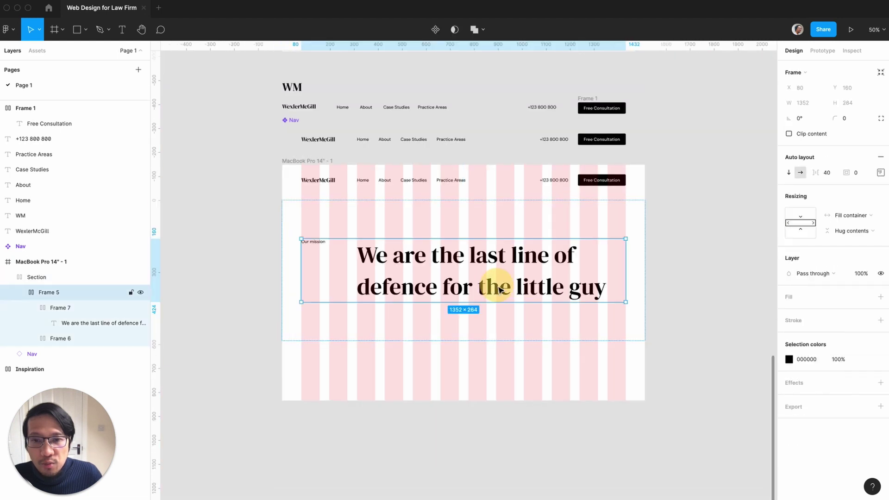
pyautogui.click(498, 290)
pyautogui.click(498, 290)
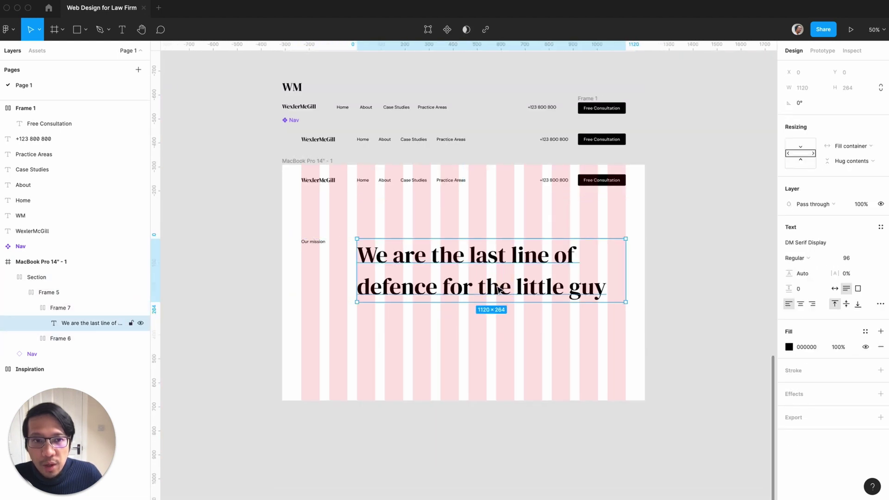
pyautogui.click(816, 276)
pyautogui.press('BackSpace')
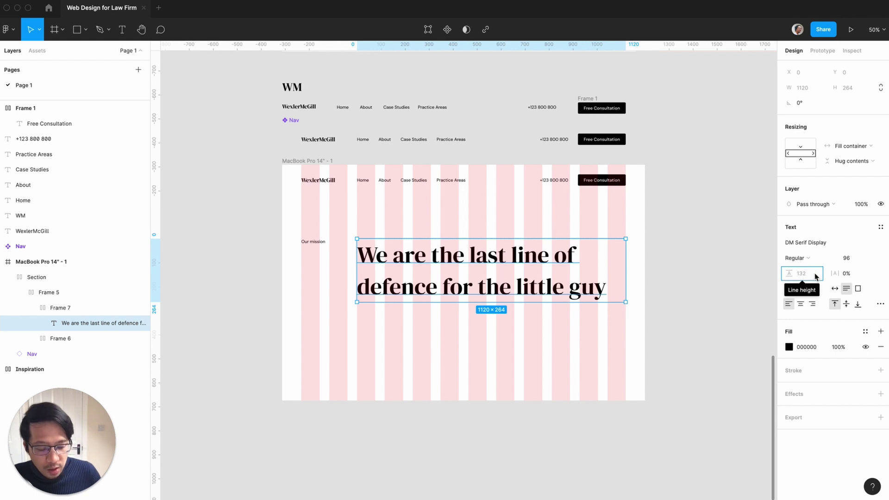
pyautogui.write('96')
pyautogui.press('Return')
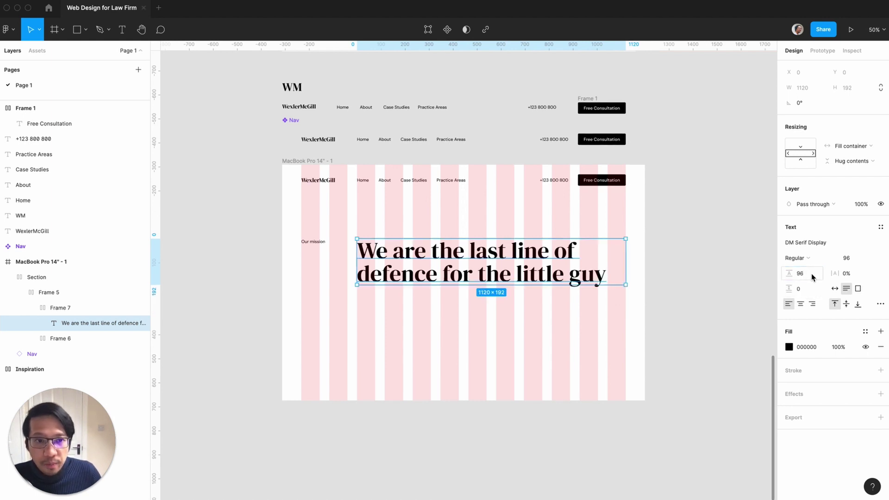
# Raise the heading's font size to 128 and its line height to 128.
pyautogui.click(848, 257)
pyautogui.write('128')
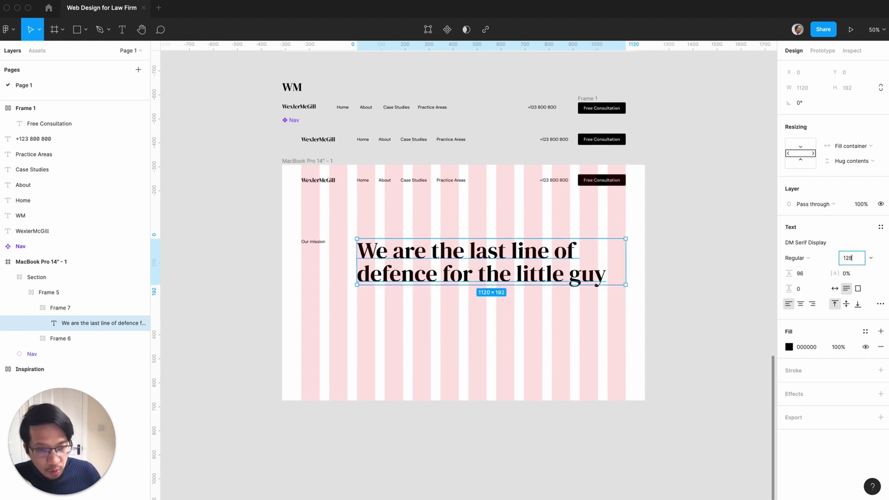
pyautogui.press('Return')
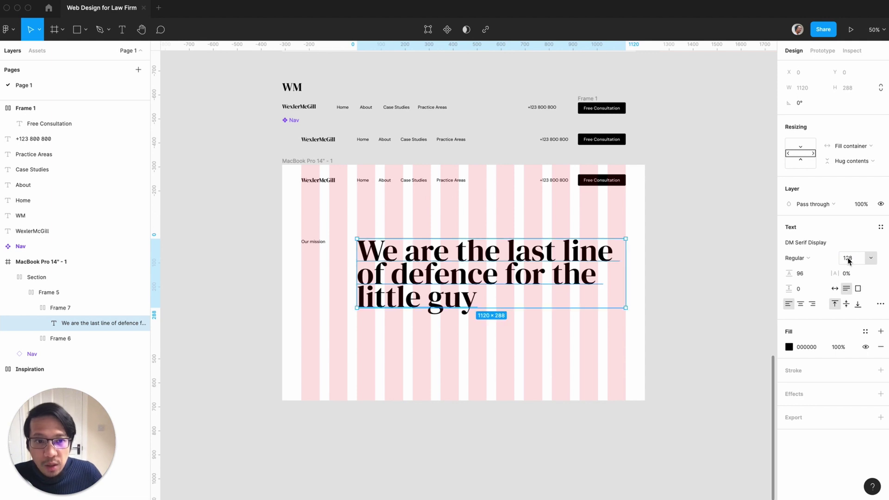
pyautogui.click(805, 274)
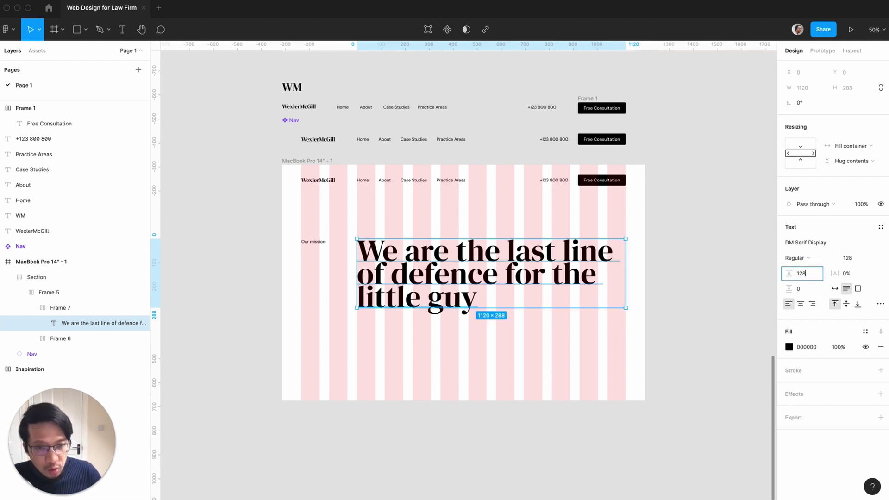
pyautogui.click(655, 266)
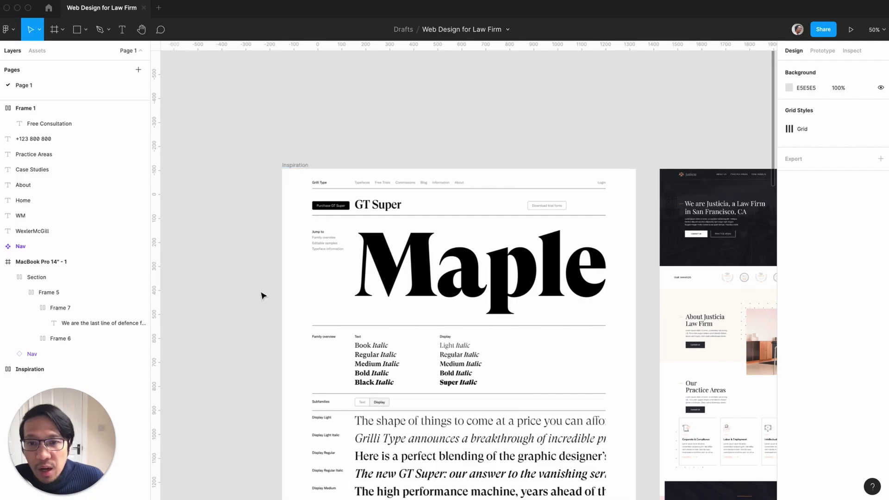
pyautogui.scroll(-5, 262, 294)
pyautogui.scroll(-5, 262, 294)
pyautogui.scroll(-10, 263, 295)
pyautogui.scroll(10, 260, 294)
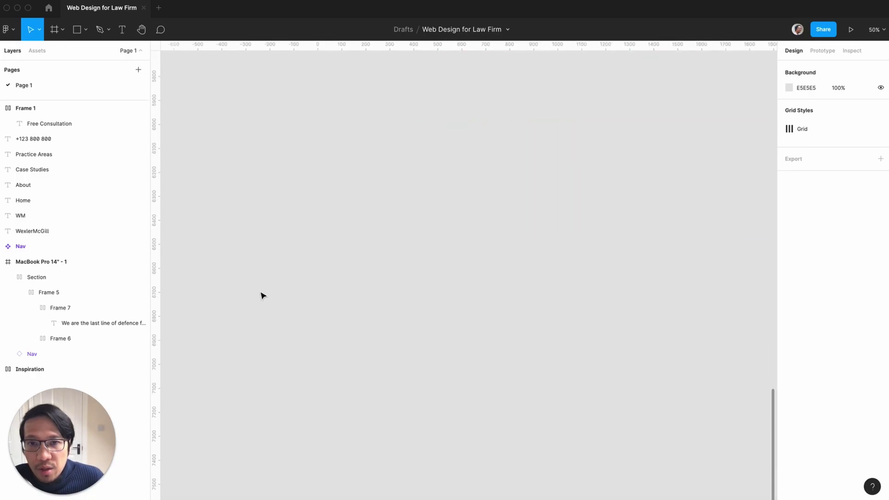
pyautogui.click(410, 279)
# Duplicate the mission Section and move the copy out to the right of the MacBook Pro frame.
pyautogui.scroll(8, 405, 291)
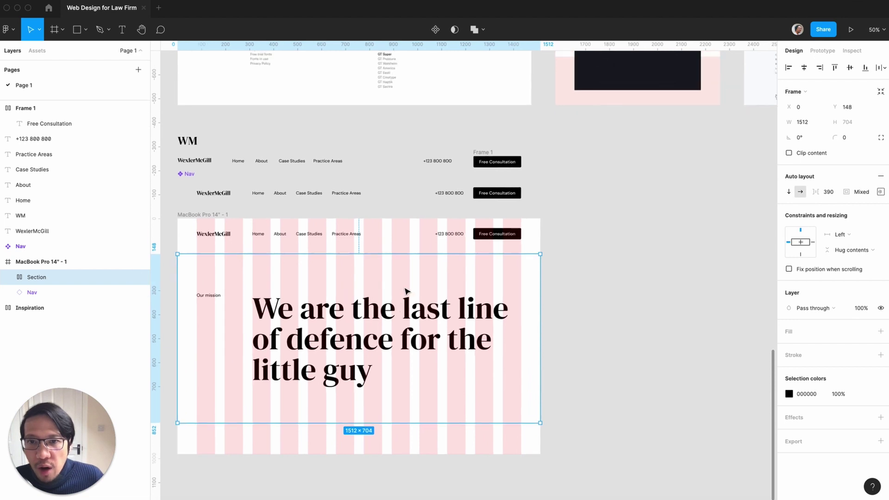
pyautogui.scroll(-7, 405, 319)
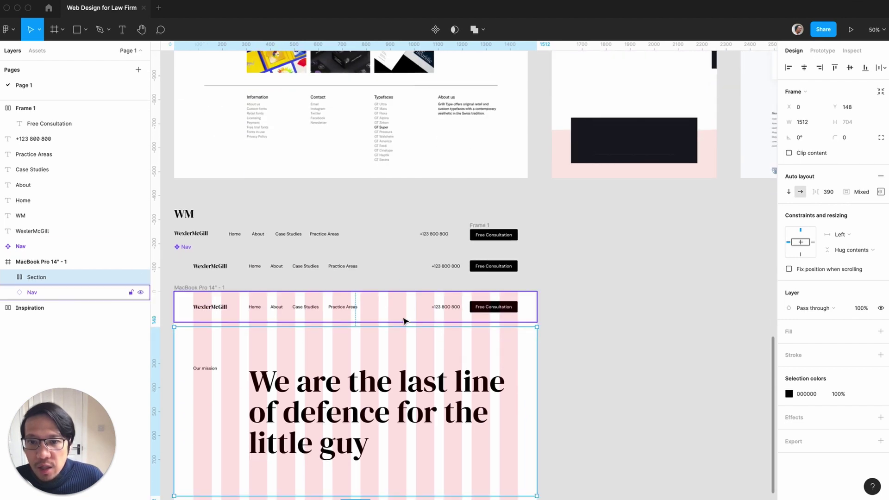
pyautogui.hotkey('ctrl', 'd')
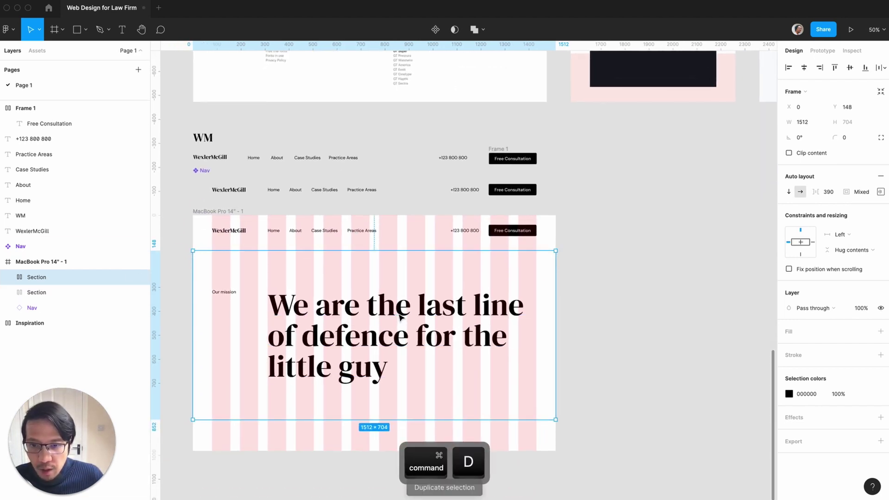
pyautogui.hscroll(3, 398, 311)
pyautogui.moveTo(399, 312); pyautogui.dragTo(672, 321)
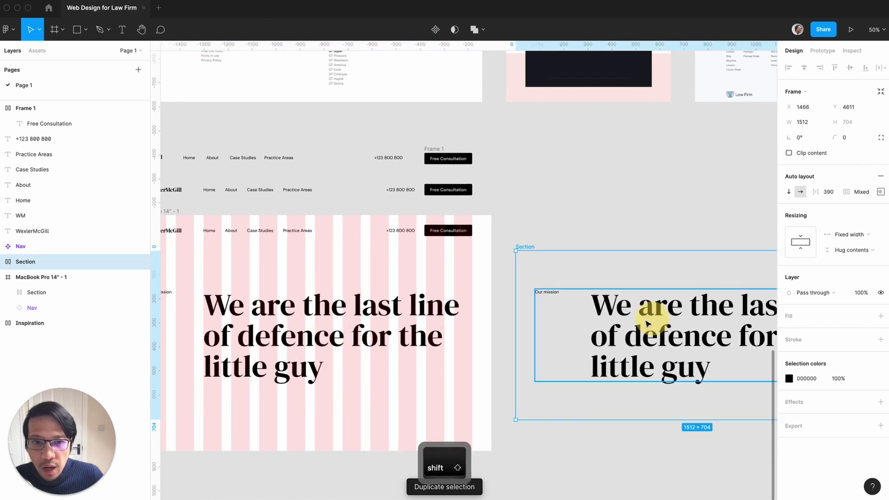
pyautogui.hscroll(8, 602, 324)
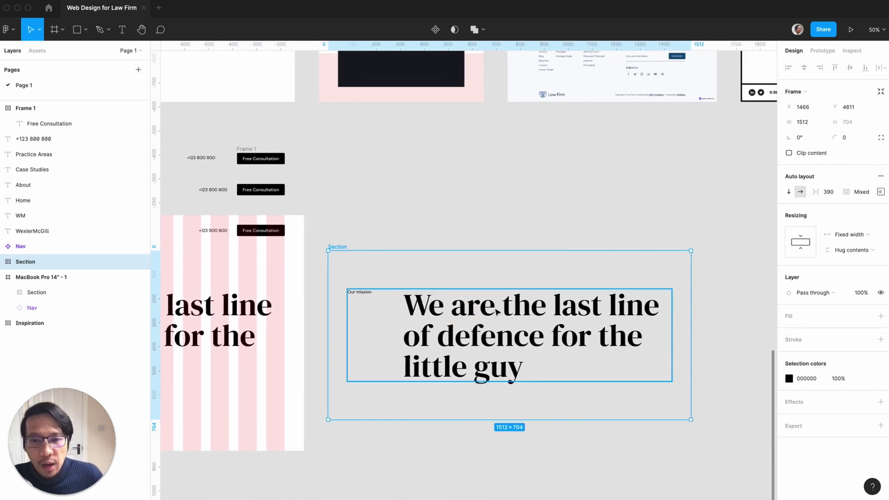
pyautogui.click(496, 312)
pyautogui.click(362, 295)
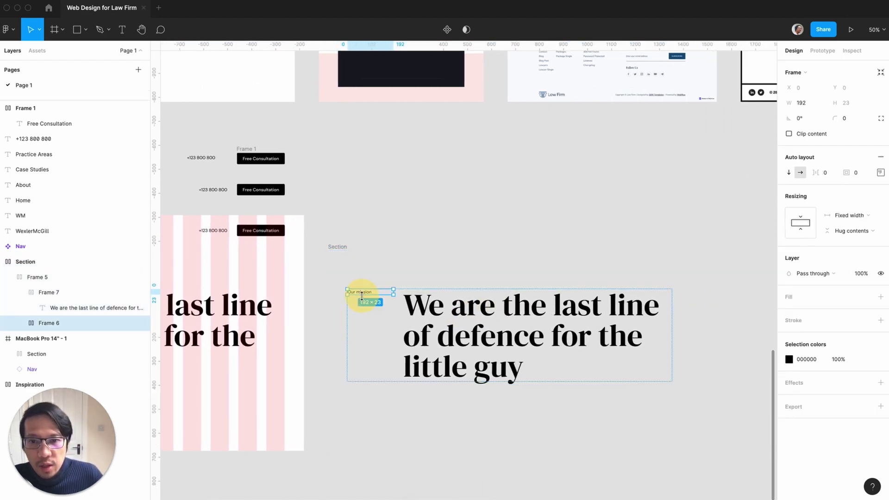
# Delete the Our mission label and the heading text from the copied section.
pyautogui.press('Delete')
pyautogui.click(448, 314)
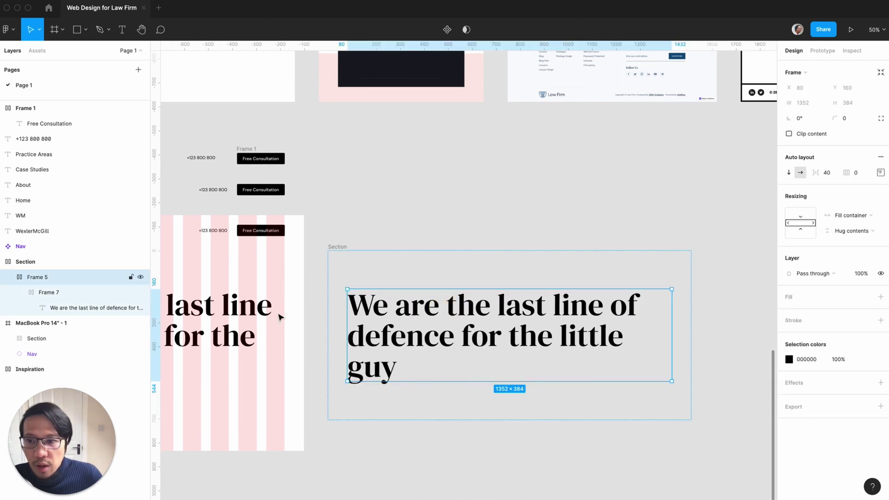
pyautogui.click(82, 308)
pyautogui.press('Delete')
pyautogui.click(508, 313)
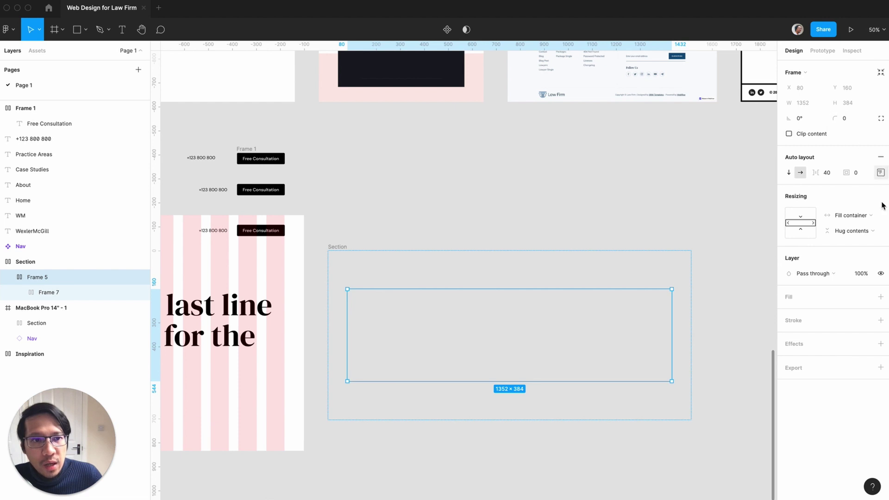
# Make the empty row frame a fixed height of 1 pixel.
pyautogui.click(857, 232)
pyautogui.click(847, 218)
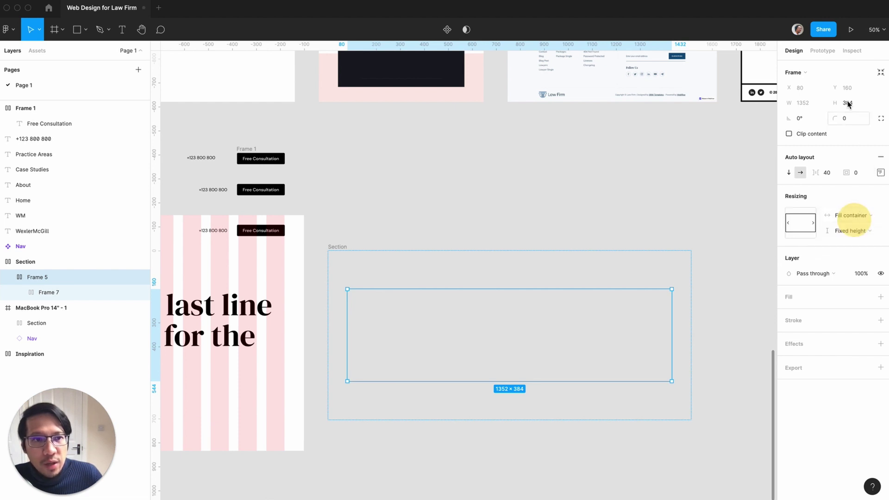
pyautogui.click(849, 102)
pyautogui.write('1')
pyautogui.press('Return')
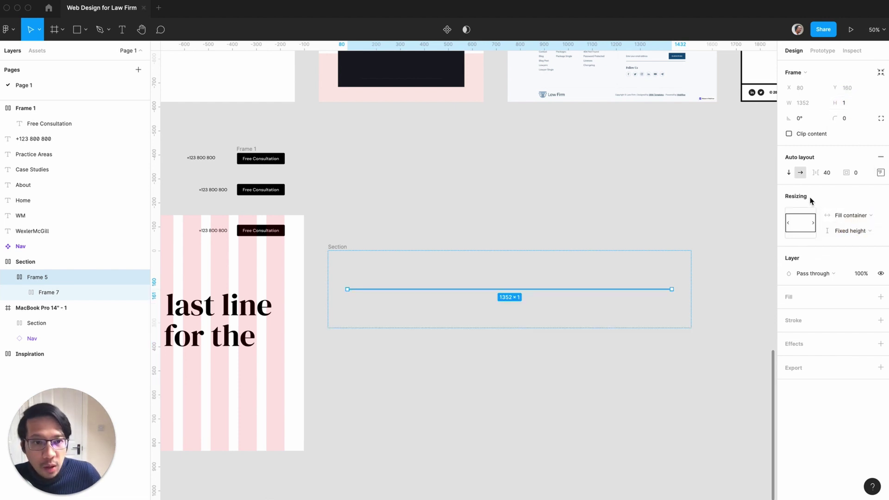
# Give the 1-pixel frame a black 000000 fill.
pyautogui.click(881, 297)
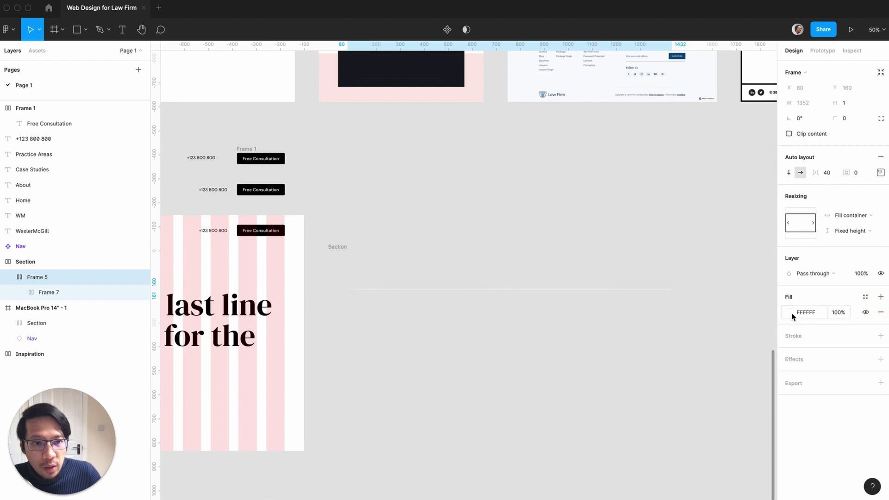
pyautogui.click(789, 313)
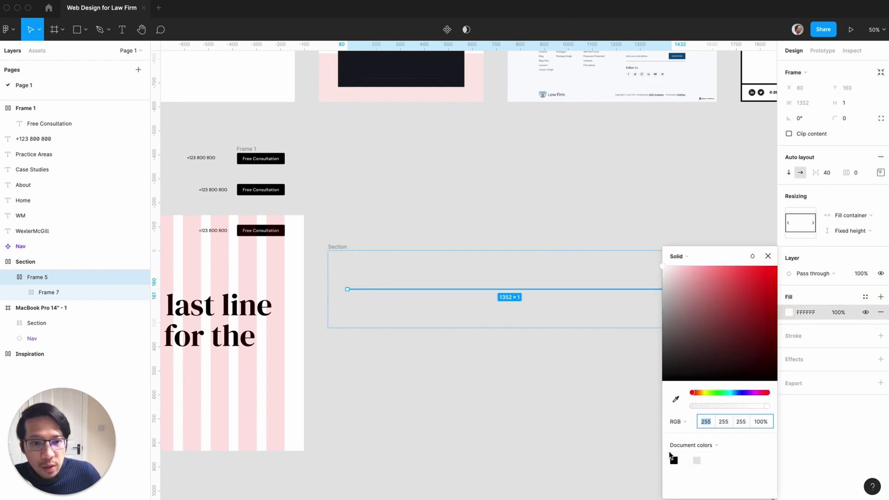
pyautogui.click(674, 461)
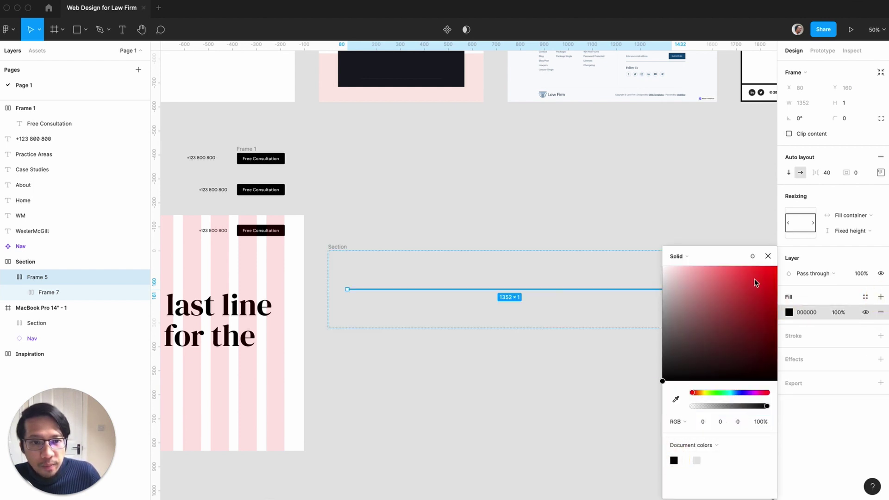
pyautogui.click(767, 256)
pyautogui.click(555, 214)
# Set the Section frame's top and bottom padding to 0.
pyautogui.click(342, 248)
pyautogui.click(342, 250)
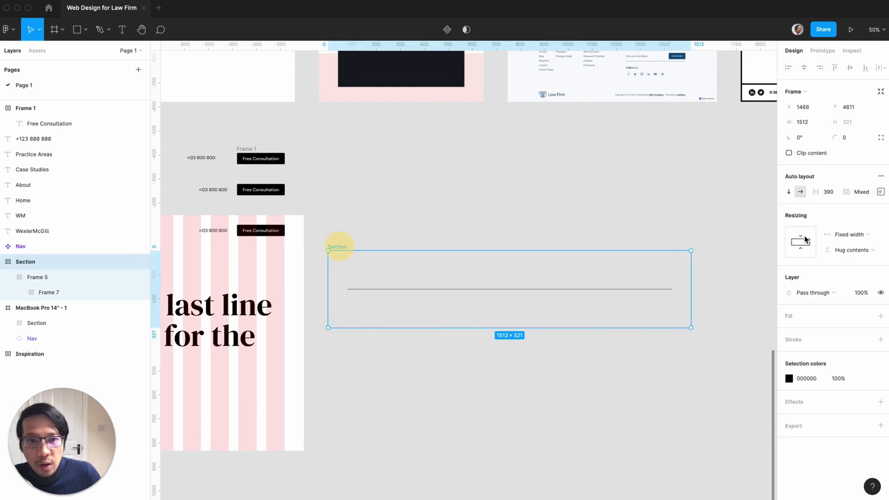
pyautogui.click(880, 192)
pyautogui.click(848, 210)
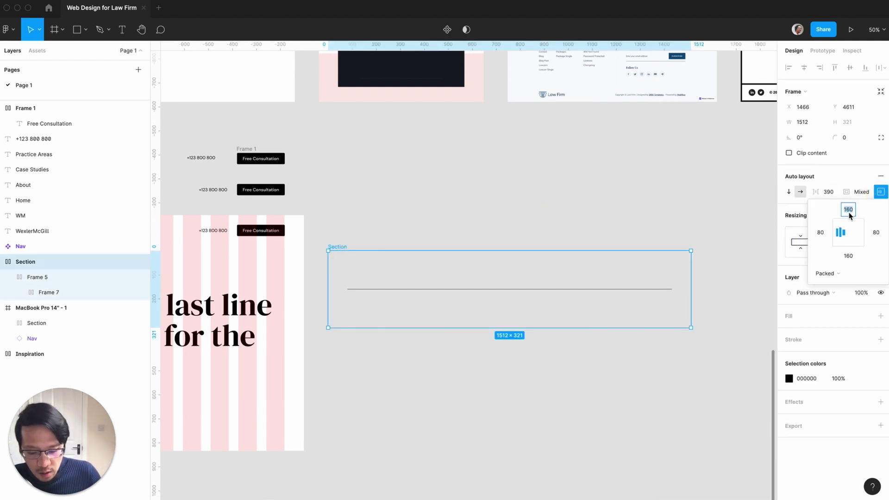
pyautogui.write('0')
pyautogui.click(848, 257)
pyautogui.write('0')
pyautogui.press('Return')
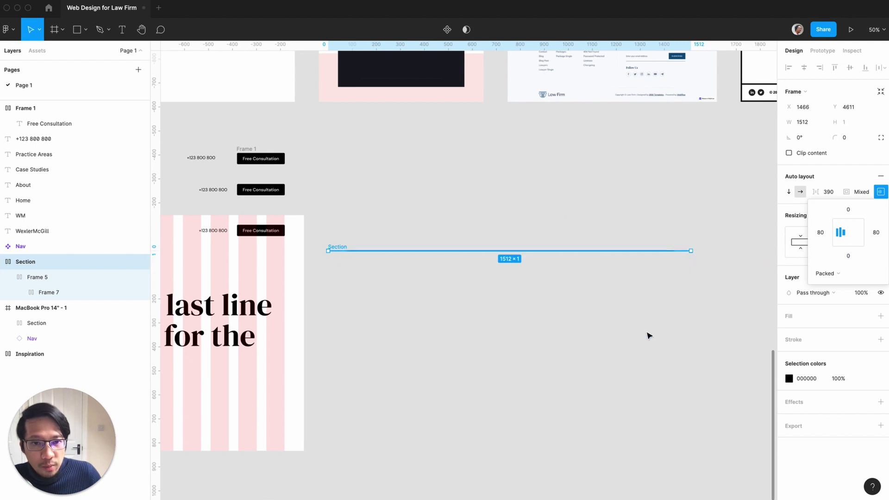
# Rename the Section layer to Divider.
pyautogui.click(636, 336)
pyautogui.click(338, 249)
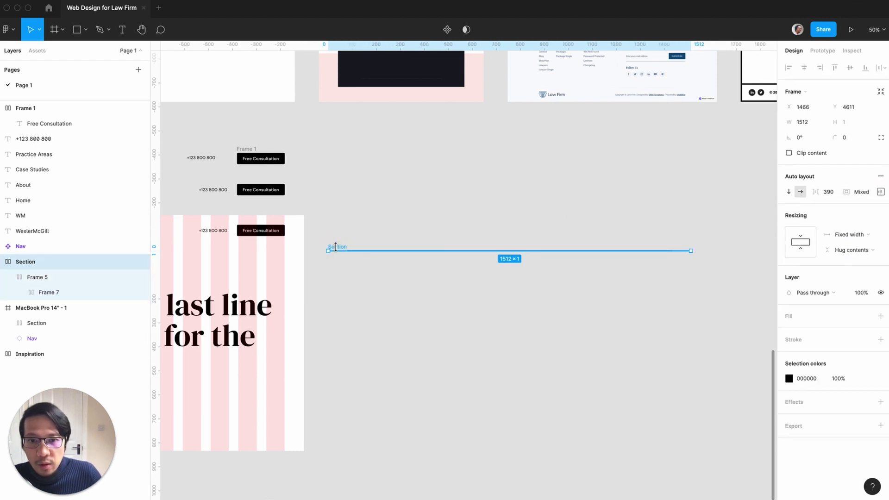
pyautogui.doubleClick(26, 262)
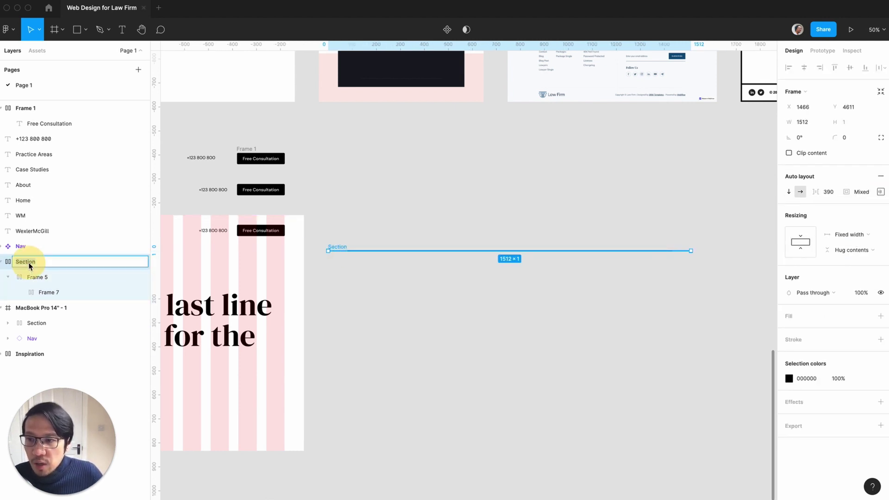
pyautogui.write('Divider')
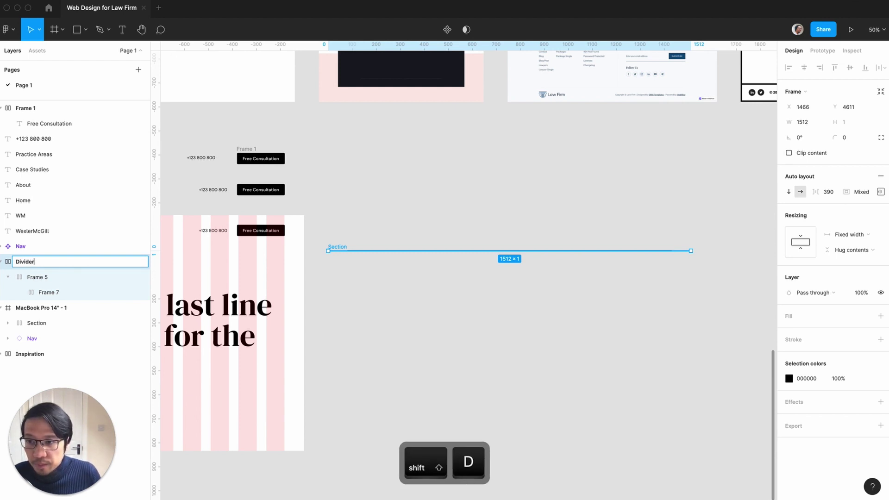
pyautogui.press('Return')
# Change the Divider's auto layout gap from 390 to 0.
pyautogui.click(546, 202)
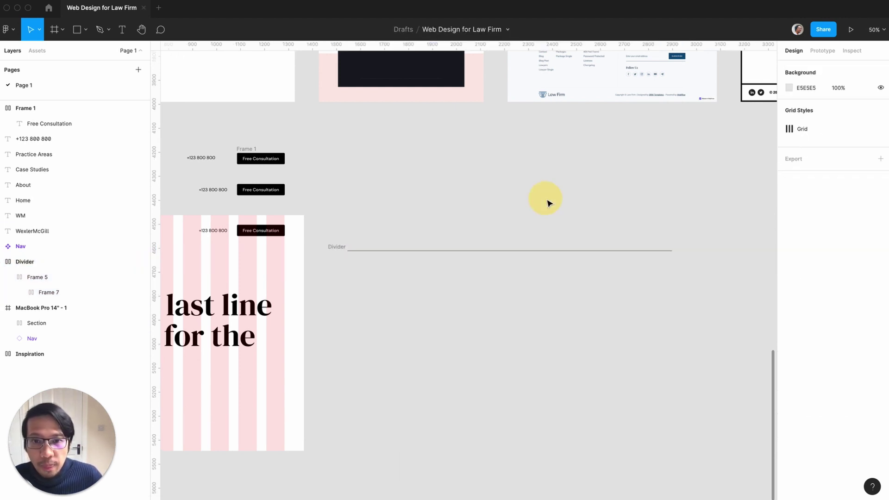
pyautogui.hscroll(-1, 549, 204)
pyautogui.click(346, 246)
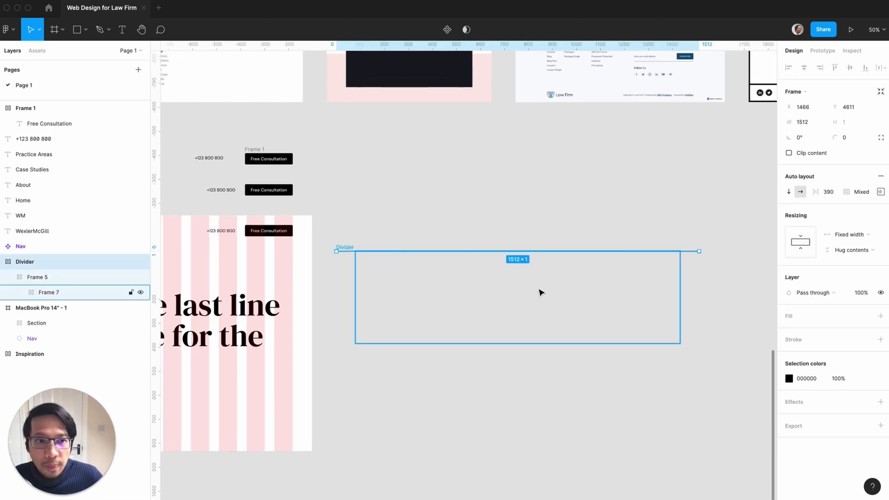
pyautogui.write('0')
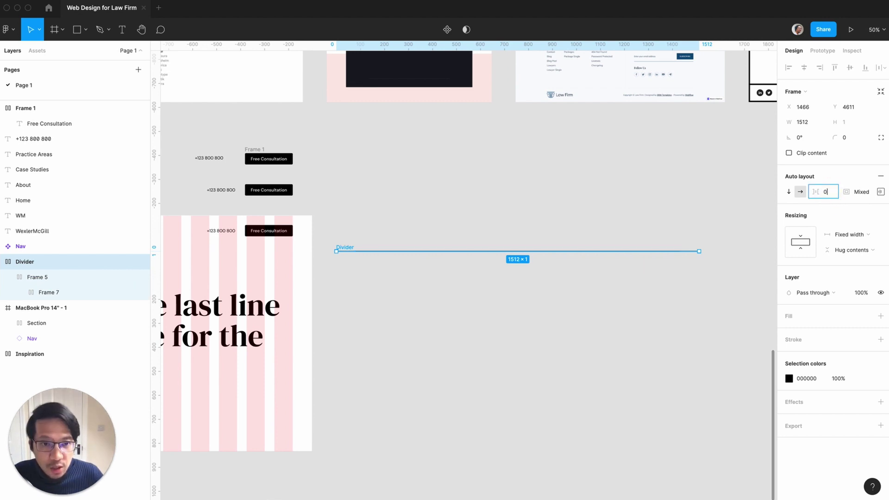
# Move the Divider up to Y 4479, level with the top of the homepage frame.
pyautogui.click(593, 203)
pyautogui.hscroll(-5, 593, 204)
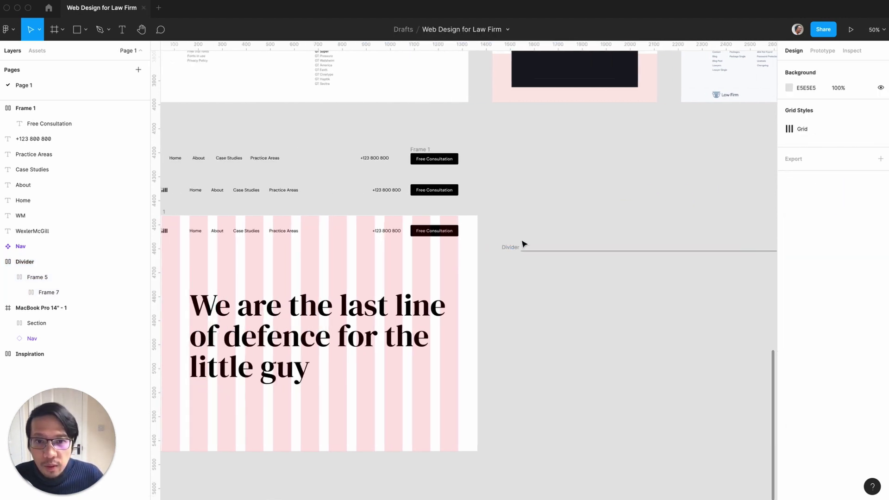
pyautogui.moveTo(510, 246); pyautogui.dragTo(511, 215)
pyautogui.hscroll(-8, 647, 391)
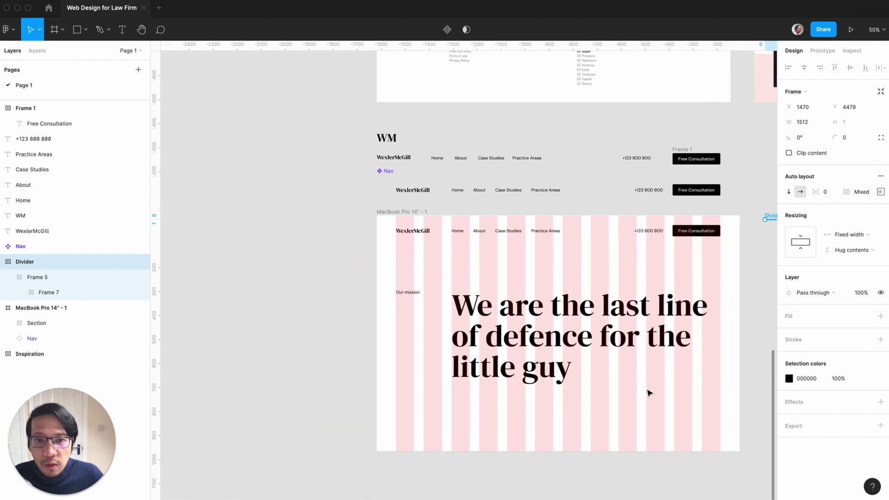
pyautogui.hscroll(8, 646, 392)
pyautogui.click(643, 388)
pyautogui.click(512, 214)
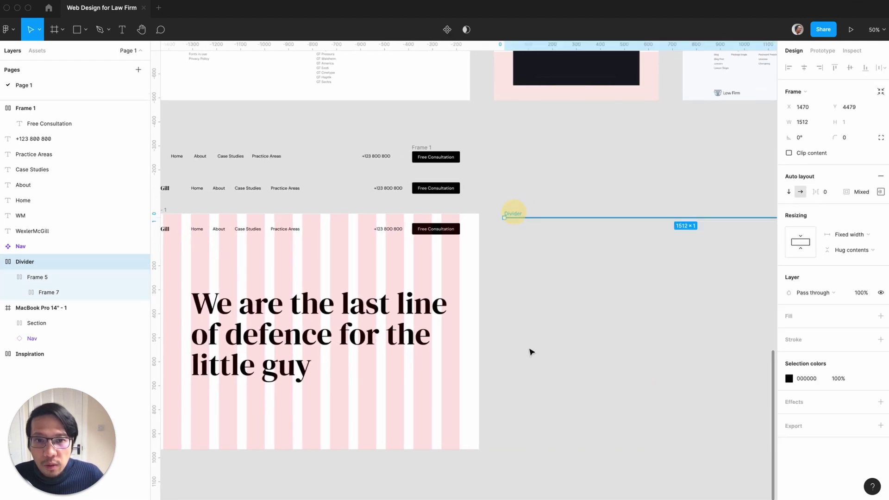
pyautogui.click(530, 352)
pyautogui.hscroll(-3, 529, 352)
pyautogui.hscroll(4, 439, 341)
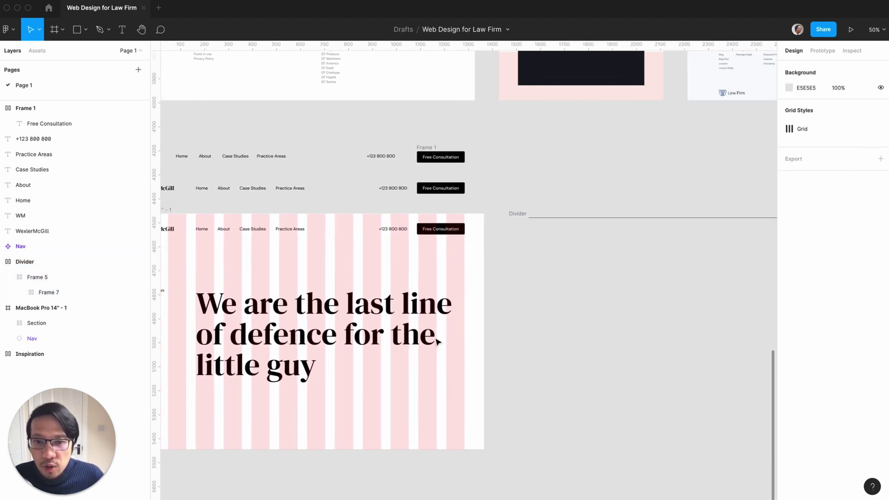
pyautogui.scroll(10, 332, 338)
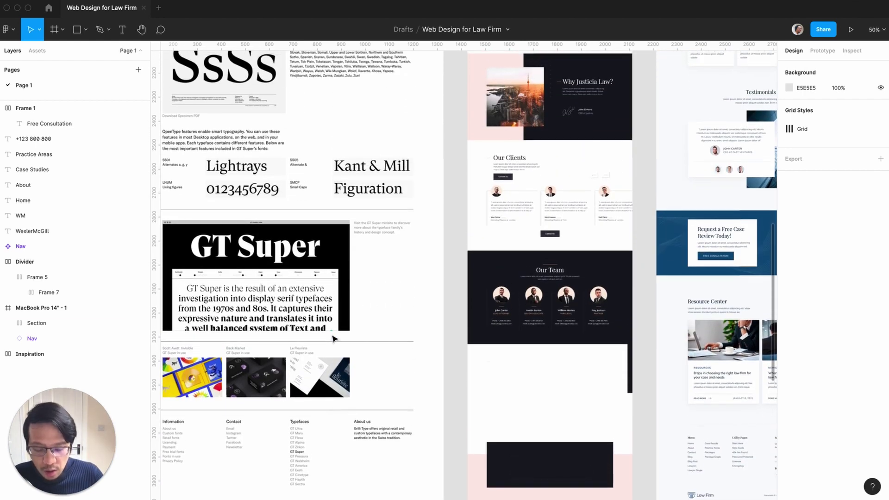
pyautogui.scroll(-3, 333, 338)
pyautogui.scroll(5, 332, 338)
pyautogui.scroll(5, 333, 338)
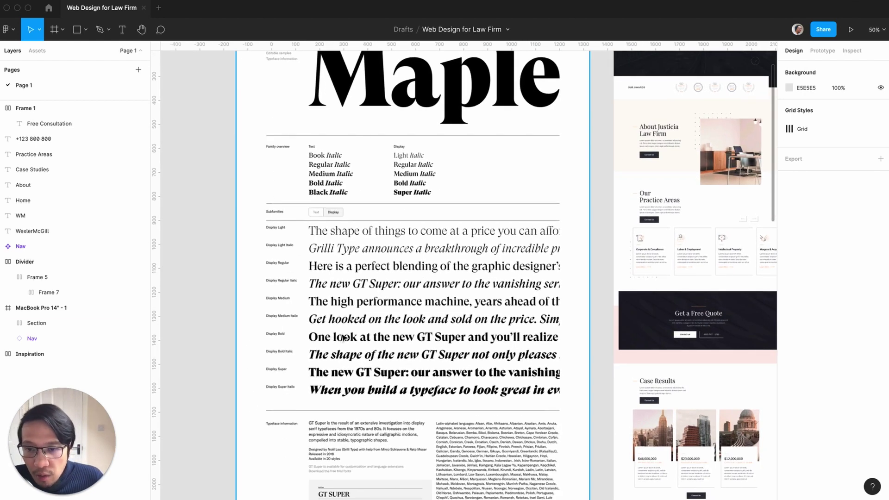
pyautogui.scroll(-3, 344, 338)
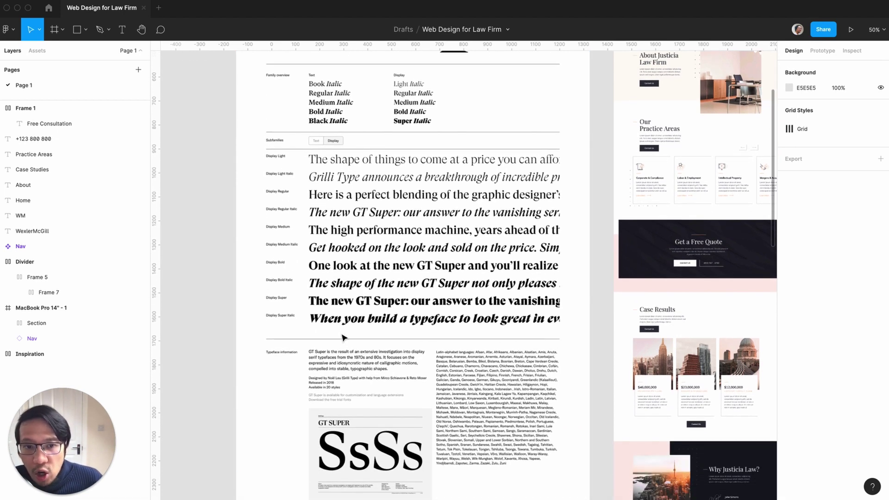
pyautogui.hscroll(5, 343, 338)
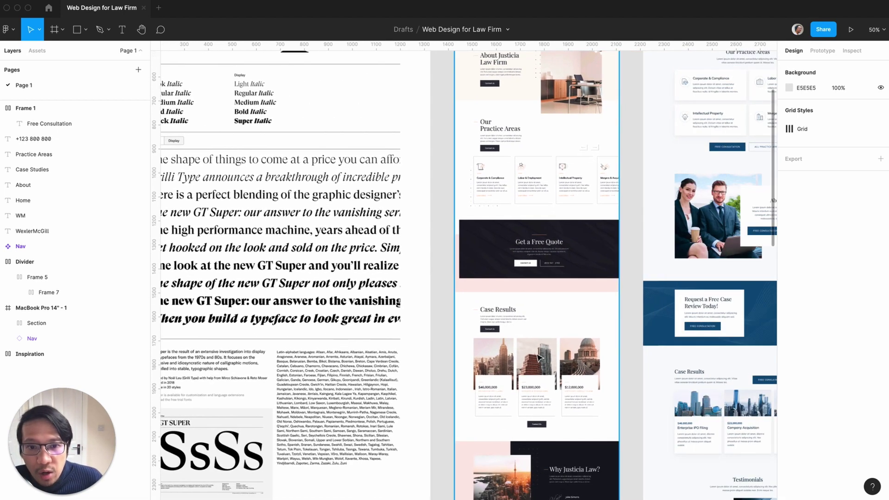
pyautogui.scroll(-15, 537, 357)
pyautogui.hscroll(-5, 537, 356)
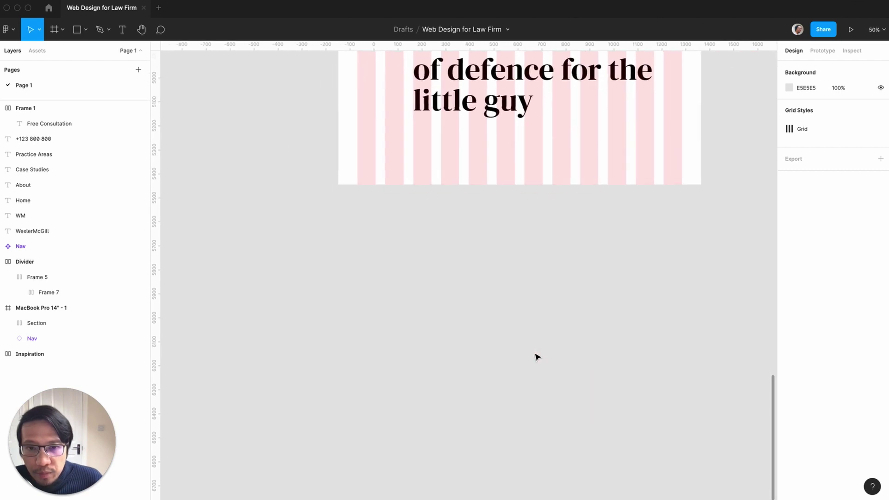
# Duplicate the hero Section and move the copy out beside the homepage.
pyautogui.click(463, 328)
pyautogui.hscroll(5, 463, 328)
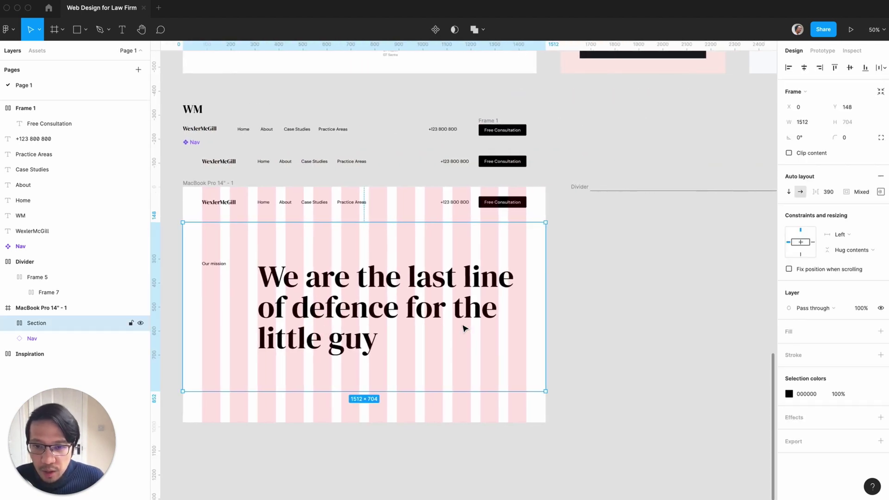
pyautogui.hscroll(2, 440, 323)
pyautogui.press('super+d')
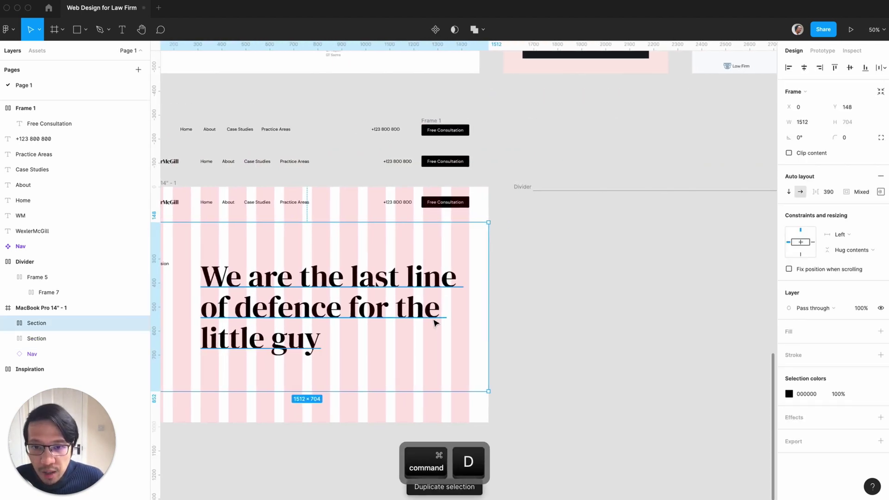
pyautogui.moveTo(672, 314); pyautogui.dragTo(671, 313)
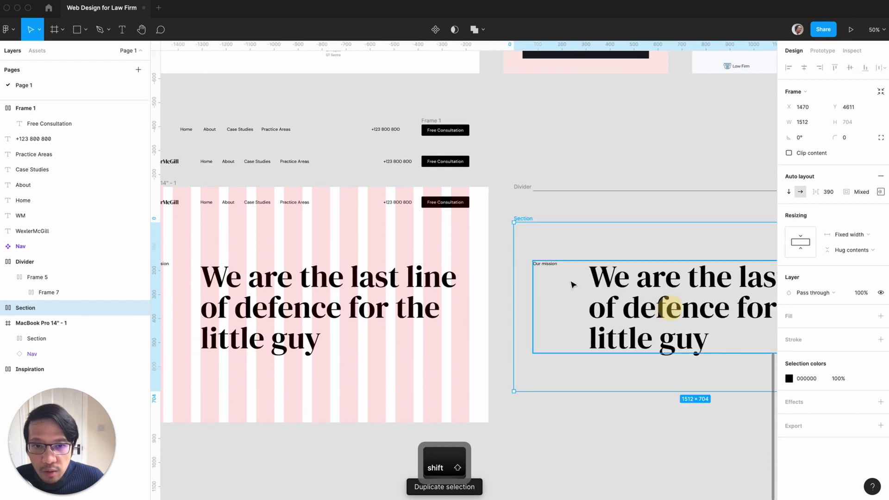
pyautogui.click(532, 207)
# Select the homepage's Nav and hero Section together.
pyautogui.hscroll(-2, 514, 210)
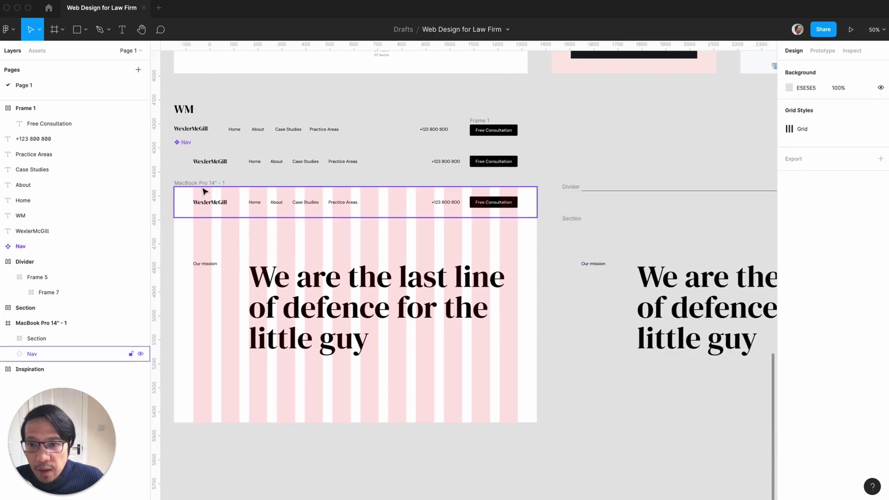
pyautogui.click(215, 211)
pyautogui.keyDown('shift'); pyautogui.click(278, 282); pyautogui.keyUp('shift')
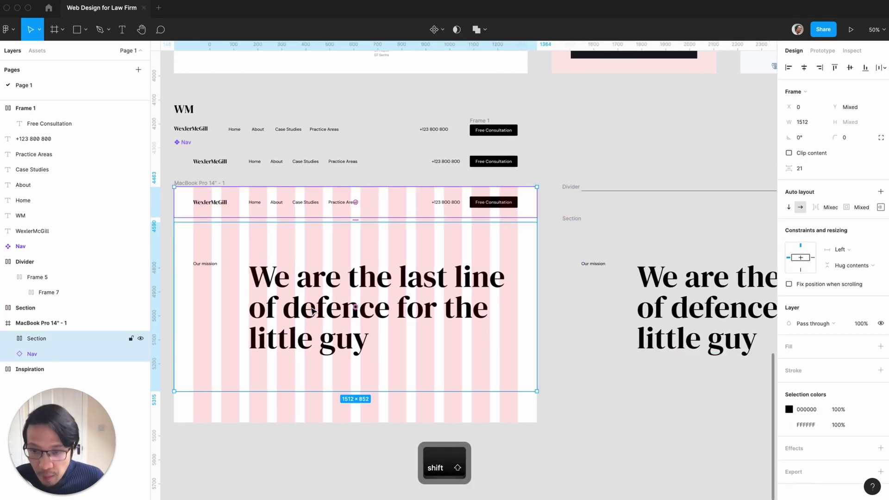
# Wrap Nav and Section in auto-layout Frame 8 with 0 spacing between them.
pyautogui.hotkey('shift', 'a')
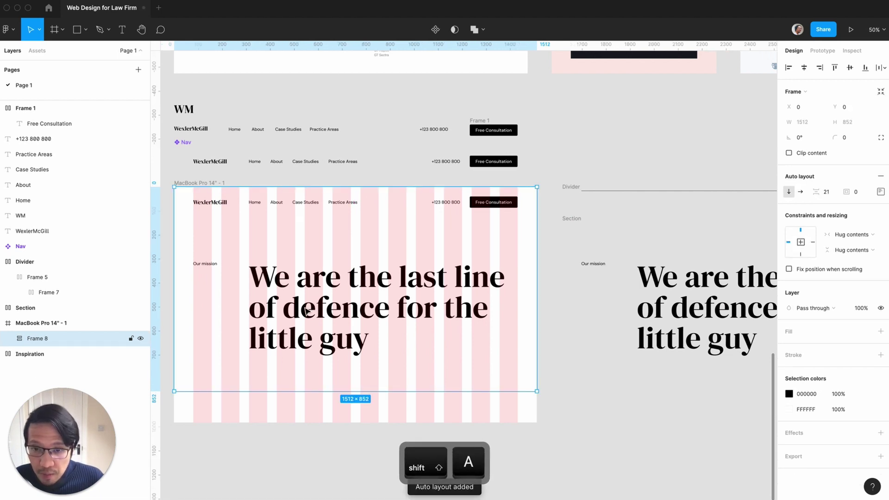
pyautogui.click(827, 191)
pyautogui.write('0')
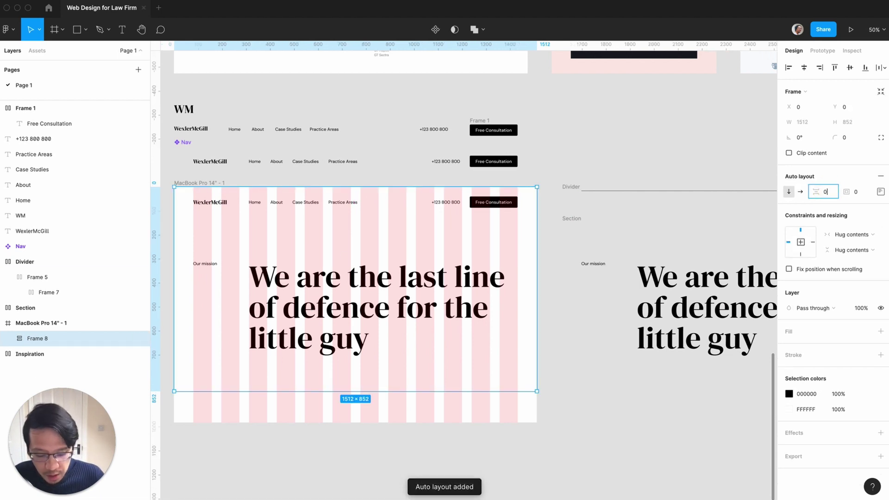
pyautogui.press('Return')
pyautogui.click(653, 455)
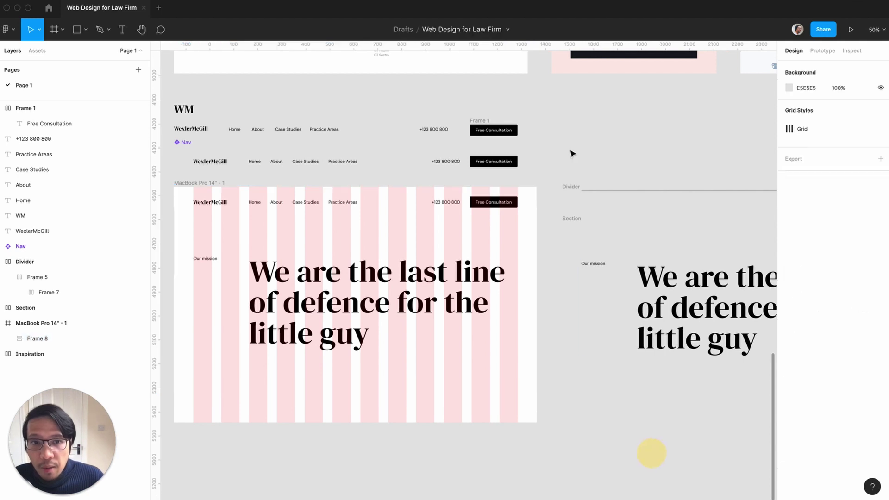
# Copy the Divider and paste it into Frame 8.
pyautogui.click(571, 185)
pyautogui.hscroll(3, 589, 260)
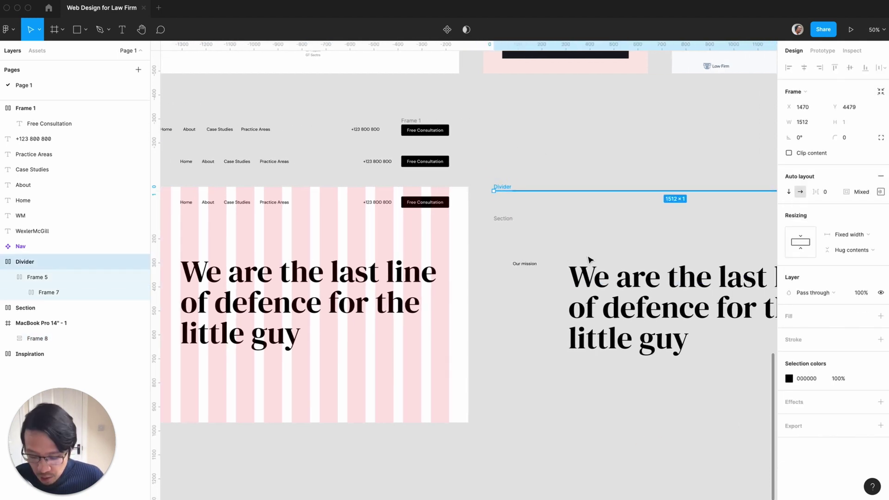
pyautogui.press('super+c')
pyautogui.hscroll(-8, 495, 243)
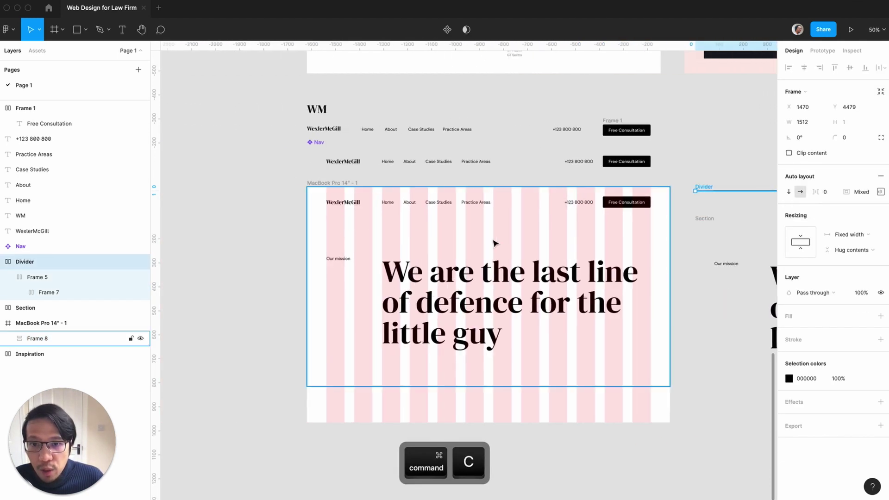
pyautogui.click(494, 243)
pyautogui.press('super+v')
# Move the pasted Divider above Section so it sits directly under the nav.
pyautogui.click(693, 397)
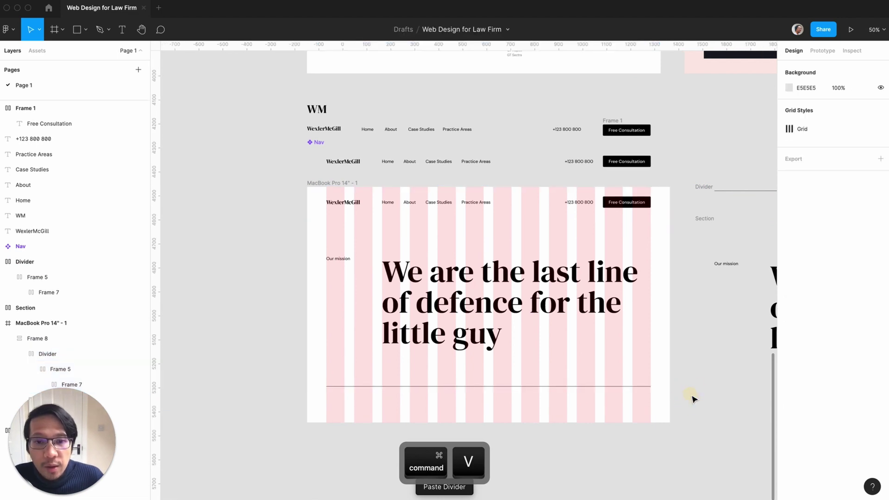
pyautogui.click(40, 353)
pyautogui.click(18, 354)
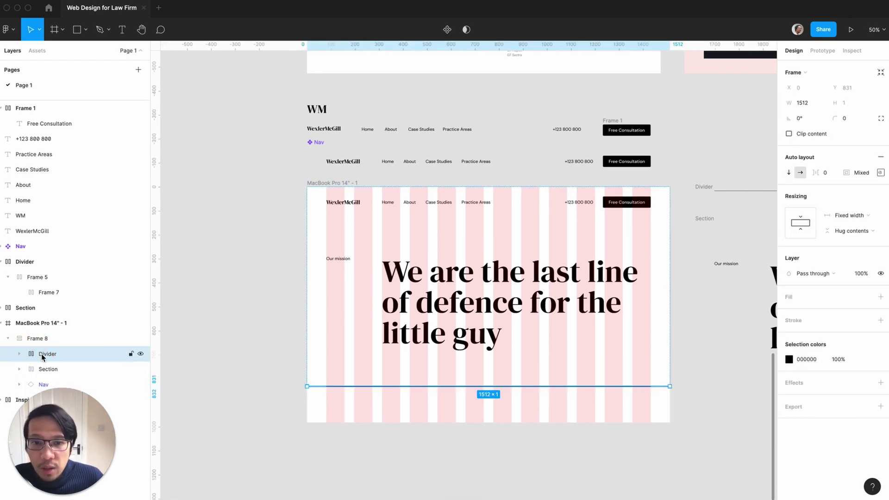
pyautogui.moveTo(42, 356); pyautogui.dragTo(43, 371)
pyautogui.click(211, 304)
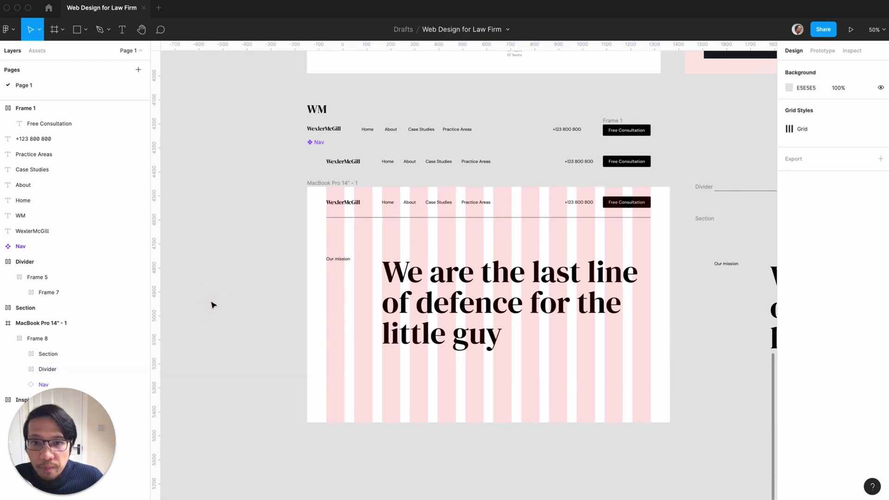
# Duplicate the Divider and place the copy below the mission Section.
pyautogui.doubleClick(476, 219)
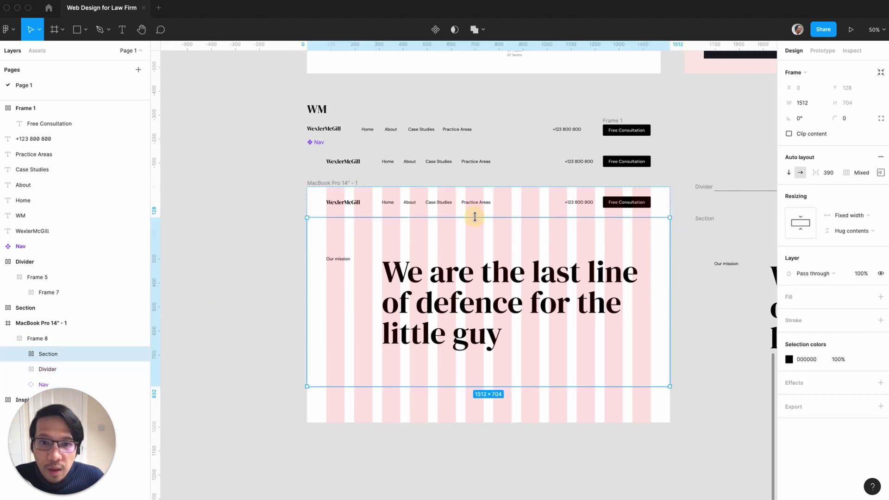
pyautogui.click(46, 369)
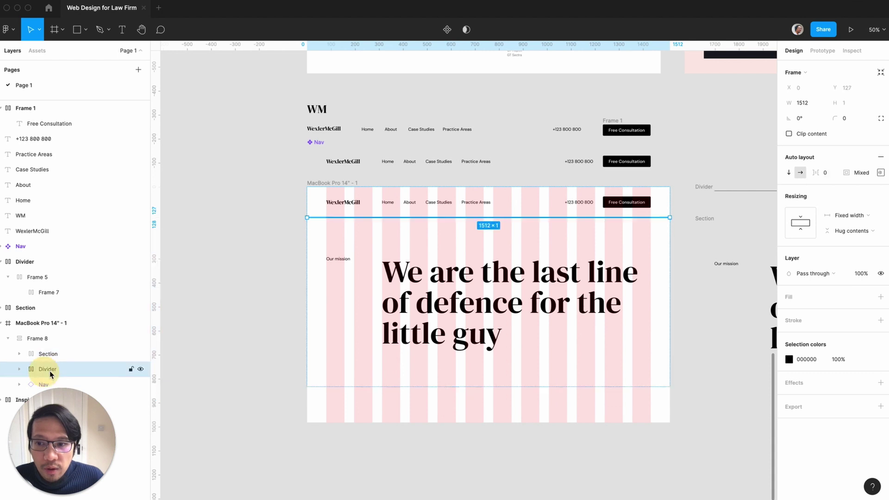
pyautogui.press('super+d')
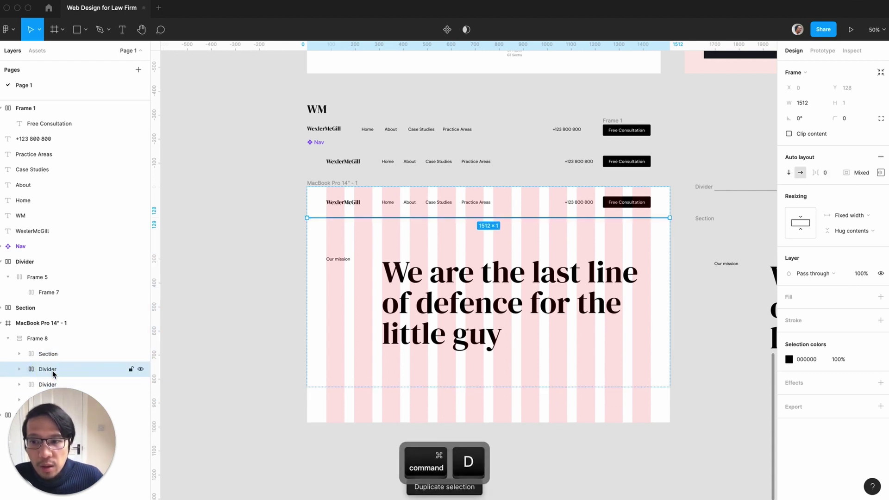
pyautogui.press('Down')
pyautogui.click(253, 316)
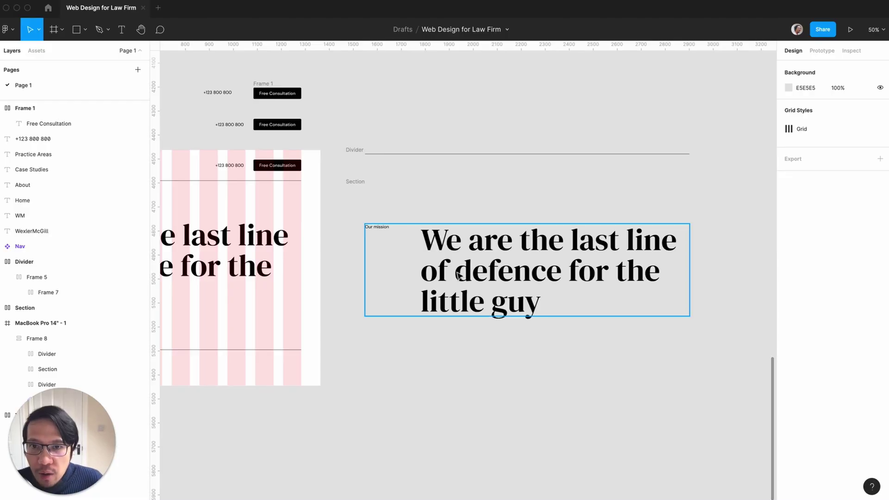
# Give the standalone Section frame a white fill.
pyautogui.click(362, 184)
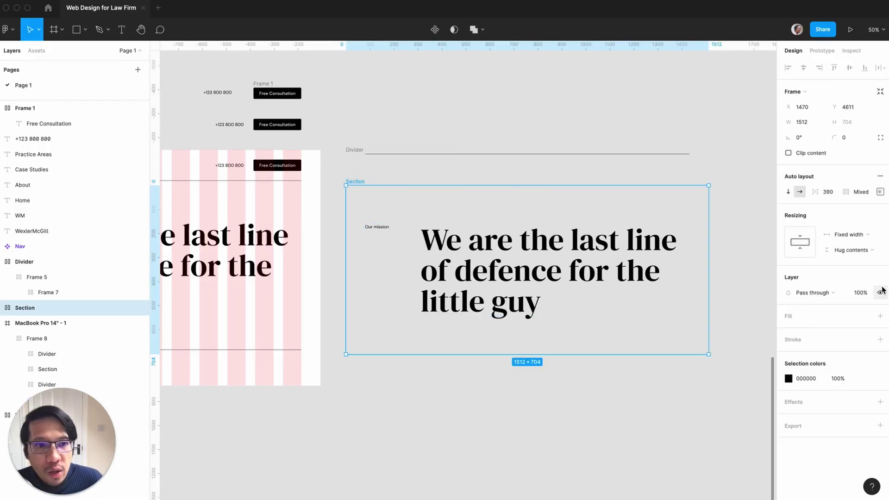
pyautogui.click(880, 316)
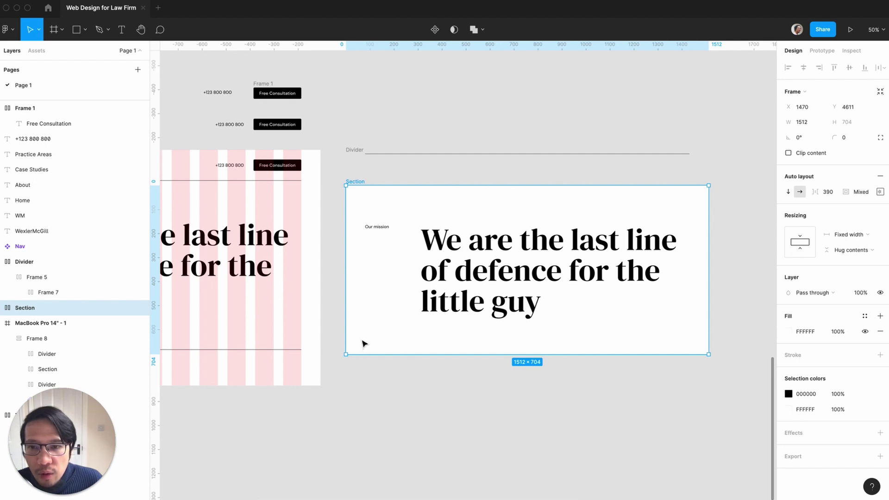
pyautogui.hscroll(-10, 364, 343)
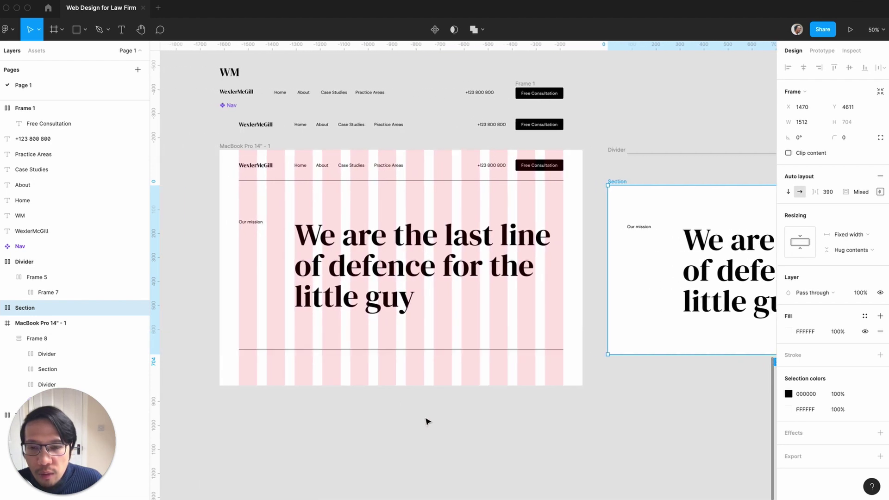
pyautogui.click(426, 420)
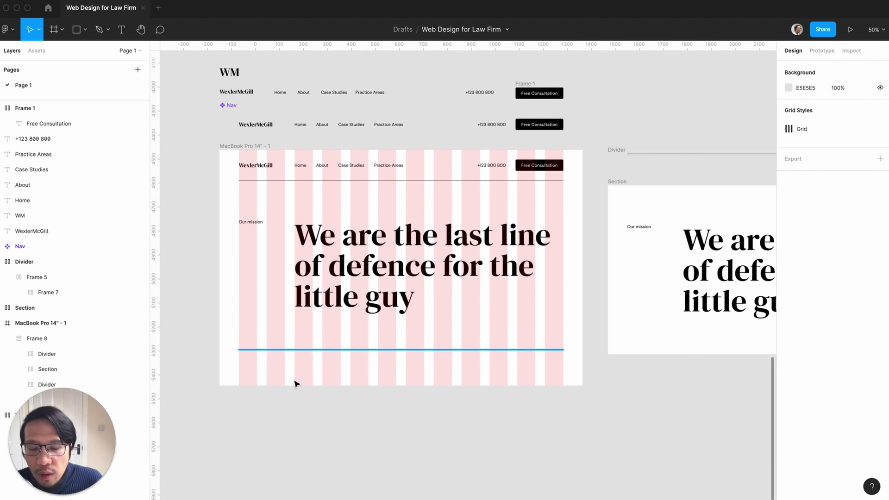
# Duplicate the mission Section inside the homepage's Frame 8.
pyautogui.hscroll(5, 516, 311)
pyautogui.hscroll(-4, 475, 396)
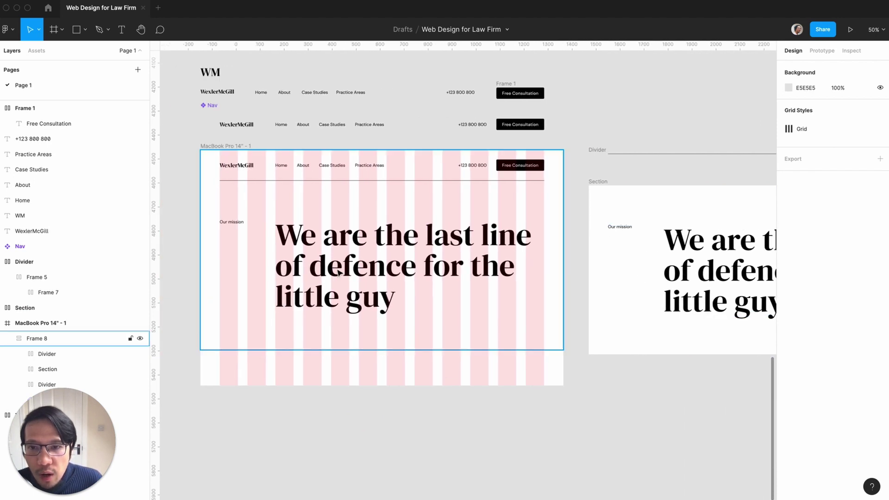
pyautogui.doubleClick(338, 273)
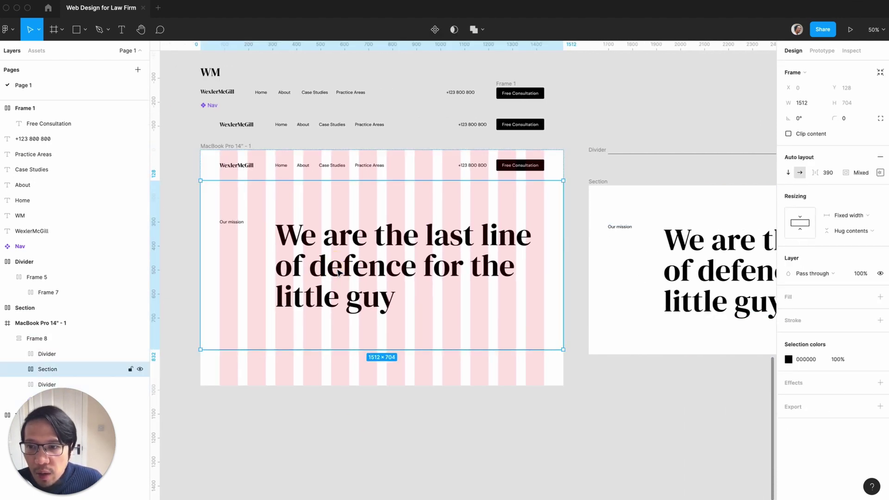
pyautogui.press('super+d')
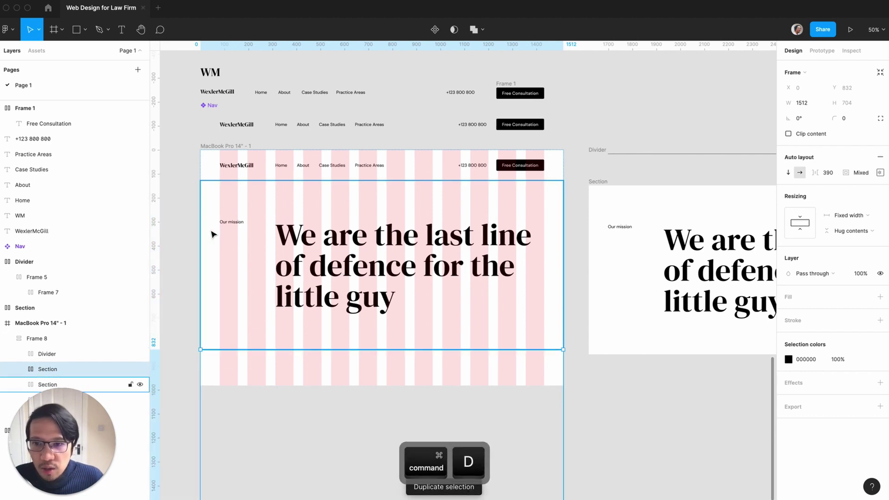
pyautogui.click(184, 230)
# Resize the MacBook Pro 14" - 1 frame to fit both mission sections.
pyautogui.click(210, 146)
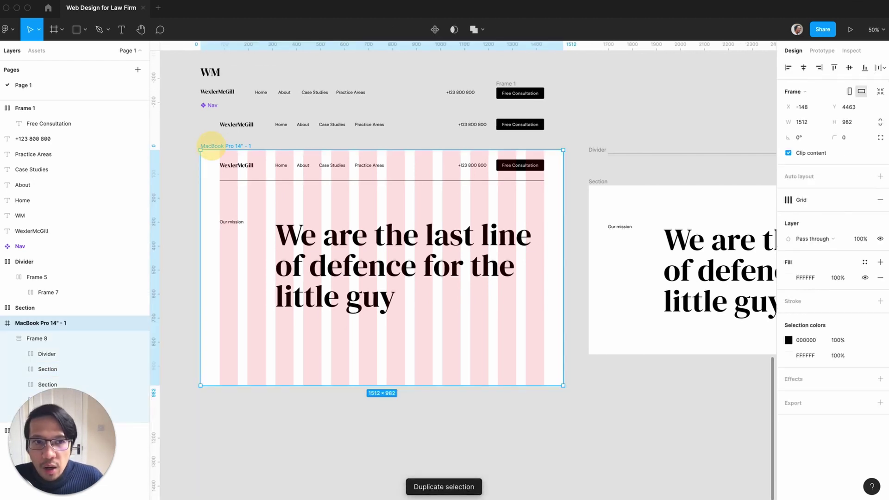
pyautogui.click(880, 92)
pyautogui.scroll(-5, 615, 349)
pyautogui.click(417, 330)
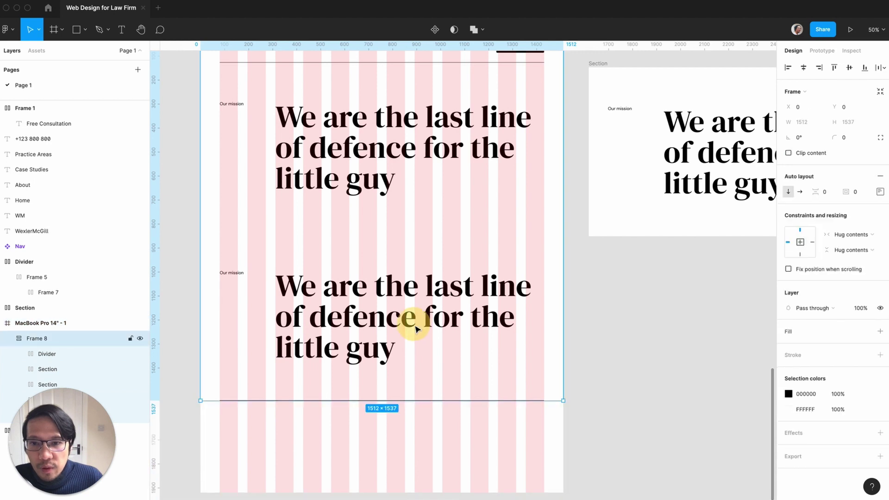
pyautogui.doubleClick(415, 329)
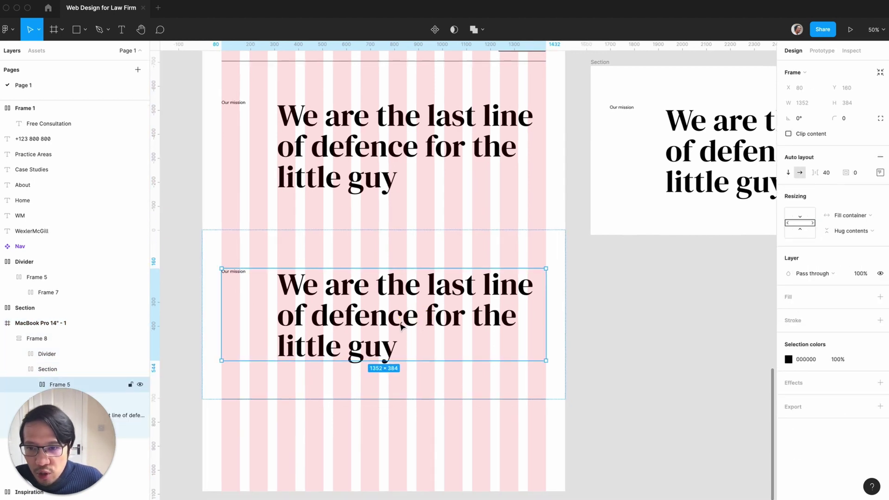
pyautogui.click(355, 290)
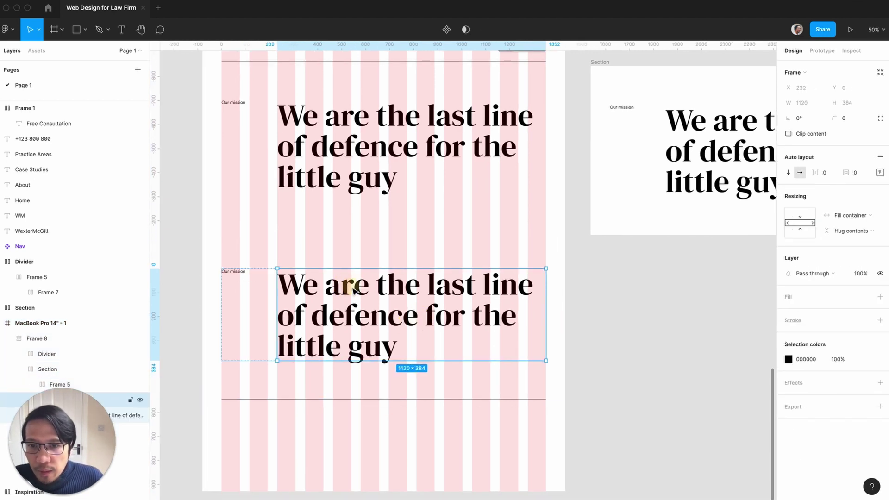
pyautogui.click(236, 271)
pyautogui.scroll(-1, 188, 280)
pyautogui.click(187, 279)
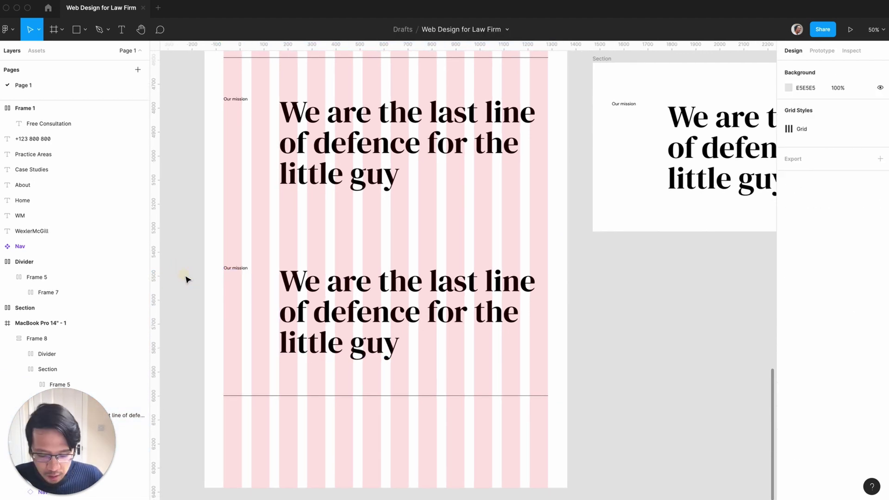
pyautogui.scroll(5, 187, 278)
# Replace the second 'Our mission' caption with 'Practise areas'.
pyautogui.click(277, 264)
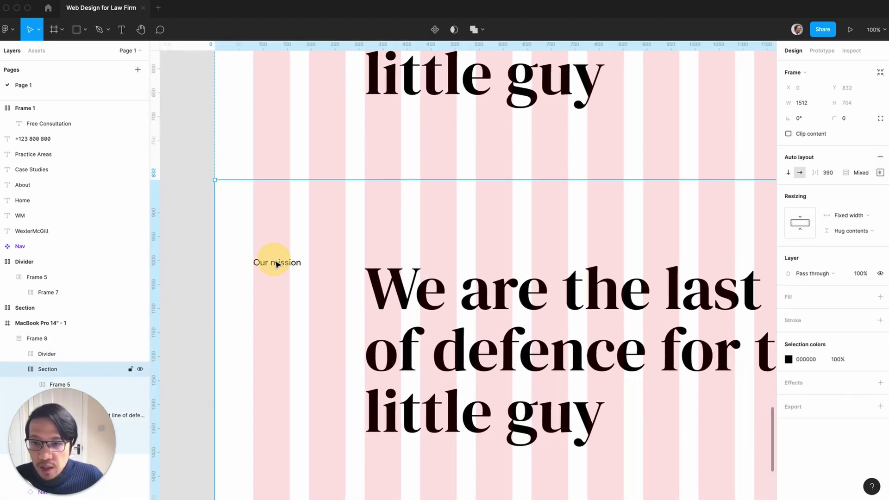
pyautogui.doubleClick(277, 264)
pyautogui.doubleClick(275, 262)
pyautogui.write('Prac')
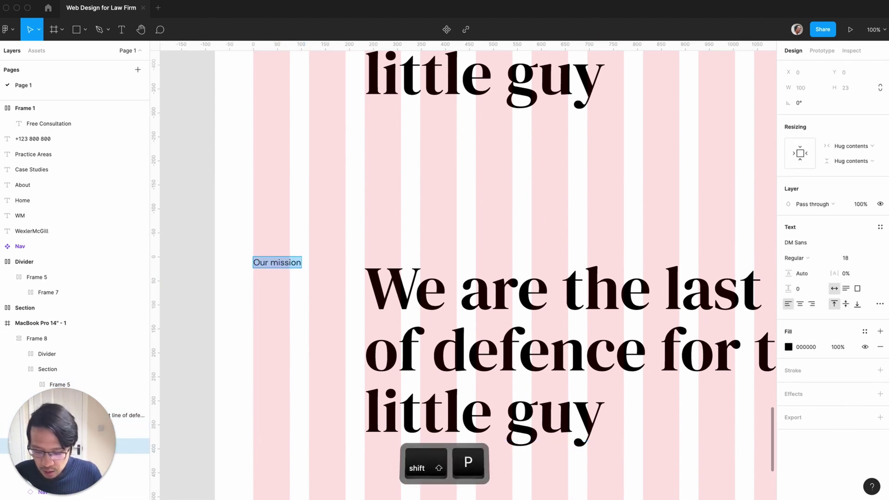
pyautogui.write('tise areas')
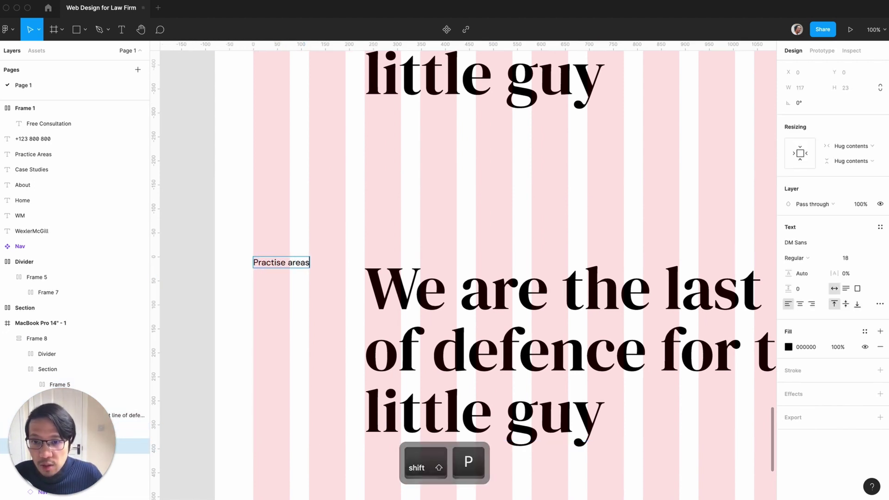
pyautogui.press('Escape')
pyautogui.click(216, 296)
# Zoom out and review the inspiration type specimen on the canvas.
pyautogui.press('-')
pyautogui.press('-')
pyautogui.press('-')
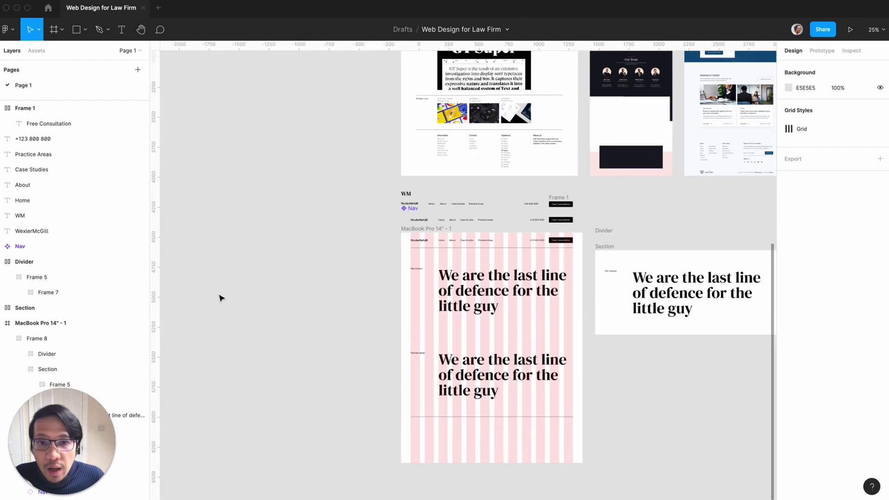
pyautogui.scroll(5, 220, 297)
pyautogui.scroll(8, 221, 298)
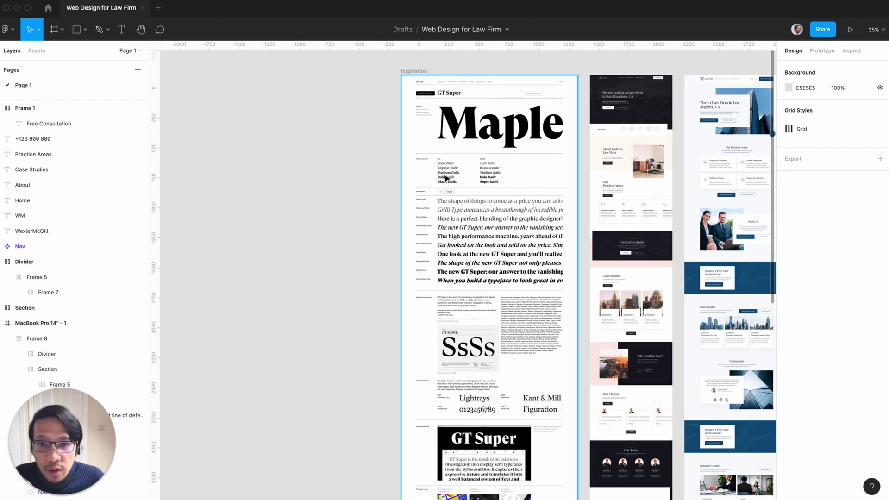
pyautogui.scroll(-5, 274, 324)
pyautogui.hotkey('shift', '=')
pyautogui.scroll(4, 392, 252)
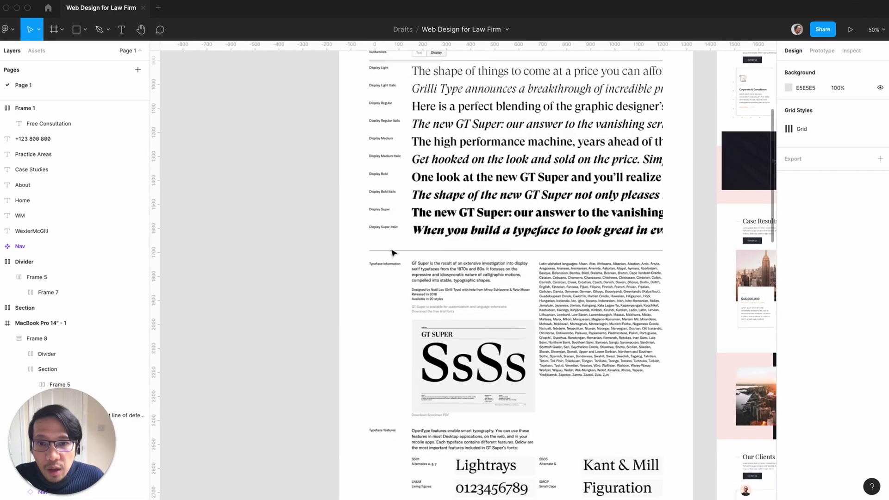
pyautogui.scroll(-1, 349, 342)
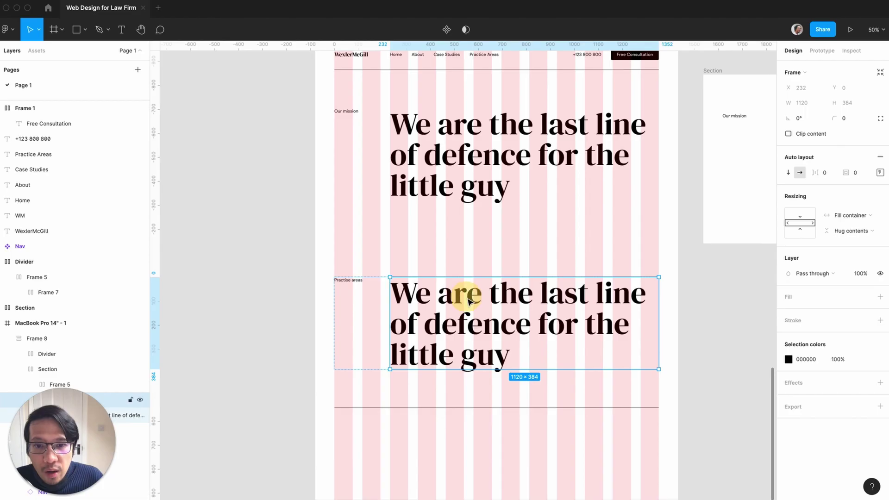
# Set the Practise areas heading text to font size 24 with Auto line height.
pyautogui.click(467, 294)
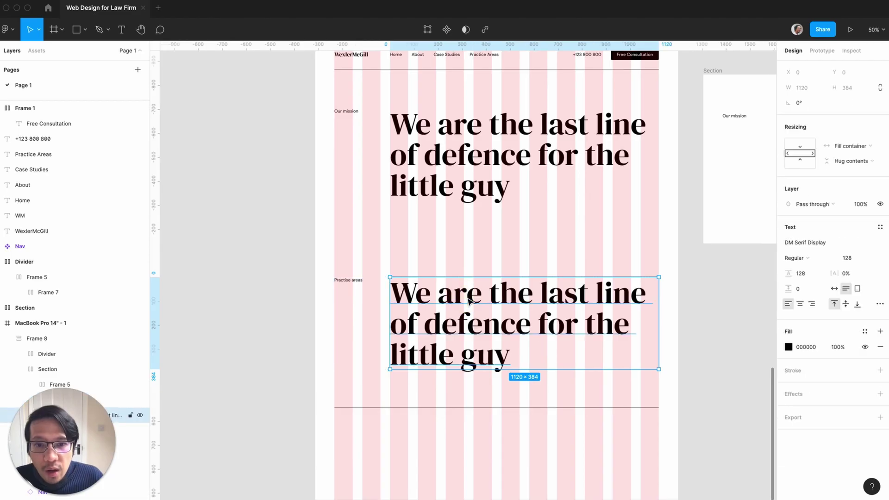
pyautogui.doubleClick(467, 293)
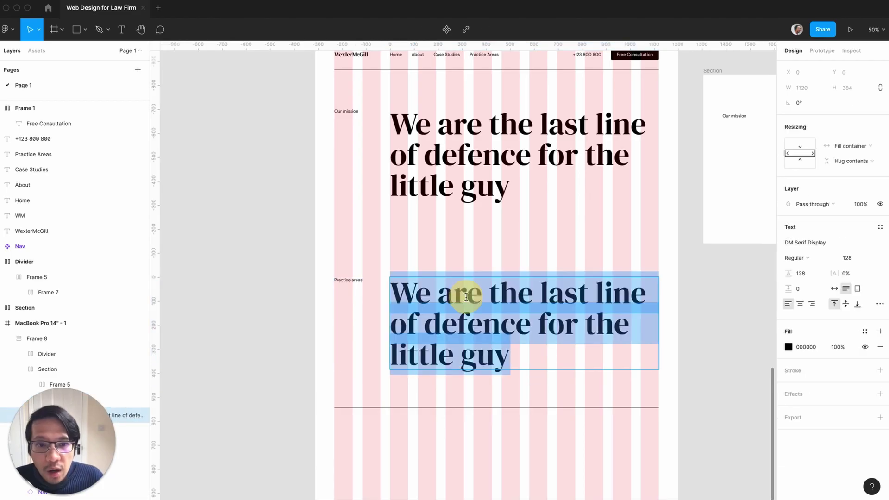
pyautogui.click(857, 262)
pyautogui.press('Return')
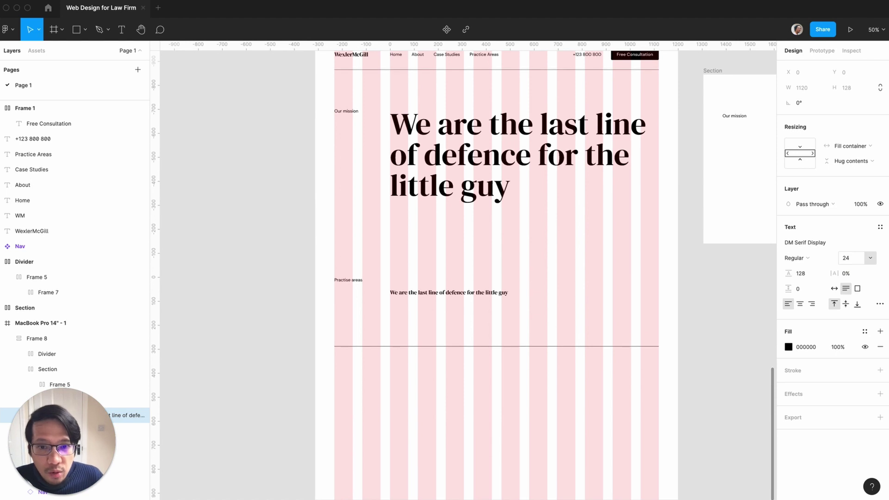
pyautogui.click(802, 277)
pyautogui.write('40')
pyautogui.press('Return')
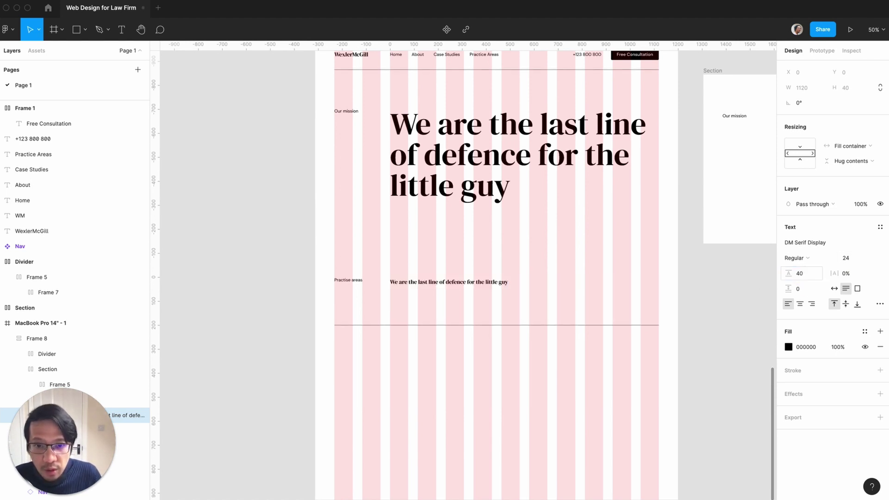
pyautogui.click(818, 277)
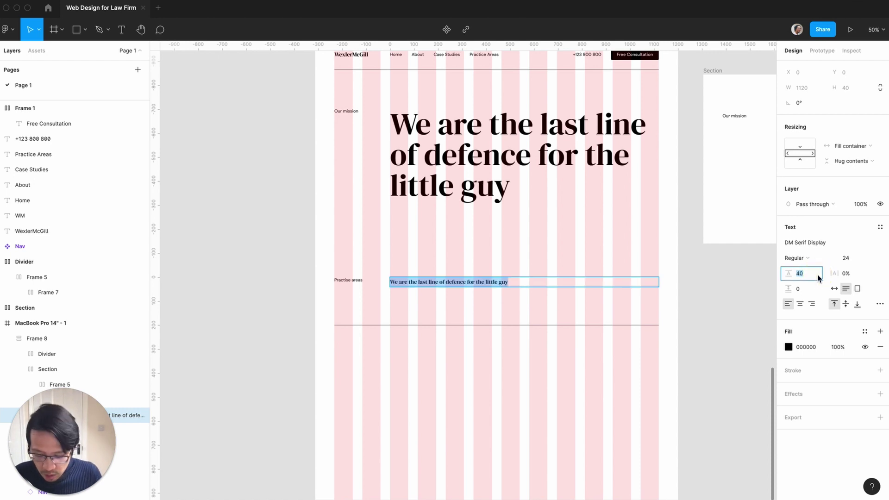
pyautogui.press('Return')
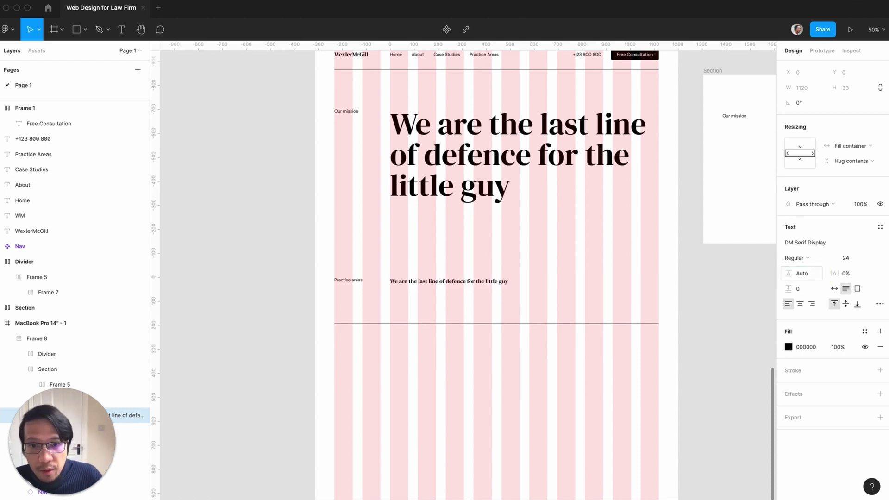
pyautogui.click(690, 325)
pyautogui.hotkey('shift', '0')
# Duplicate the statement text frame to form a second column in the Practise areas row.
pyautogui.click(448, 292)
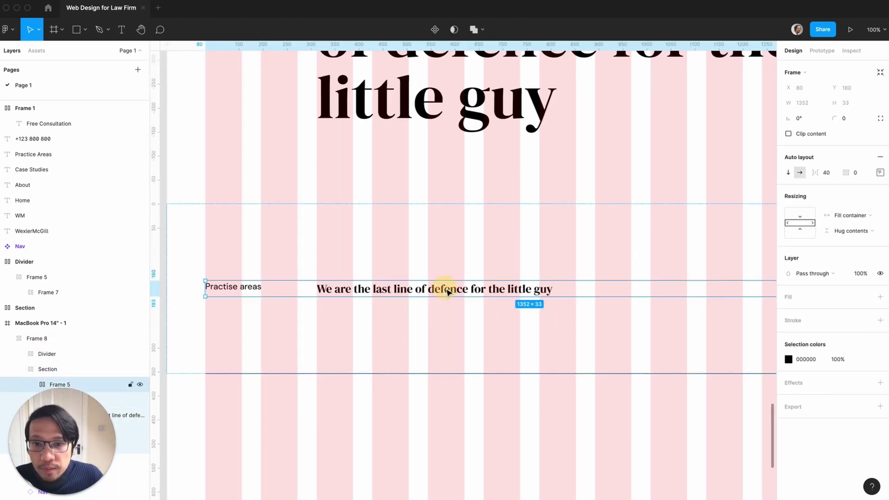
pyautogui.click(448, 291)
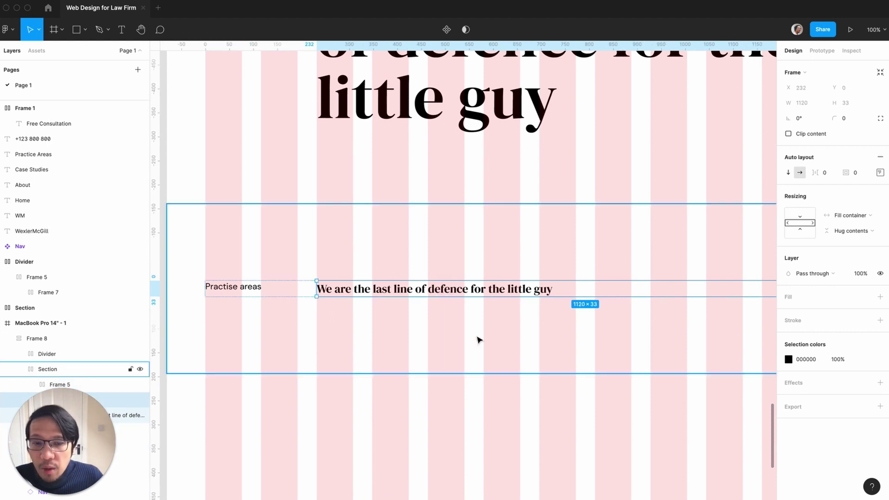
pyautogui.press('super+d')
pyautogui.press('-')
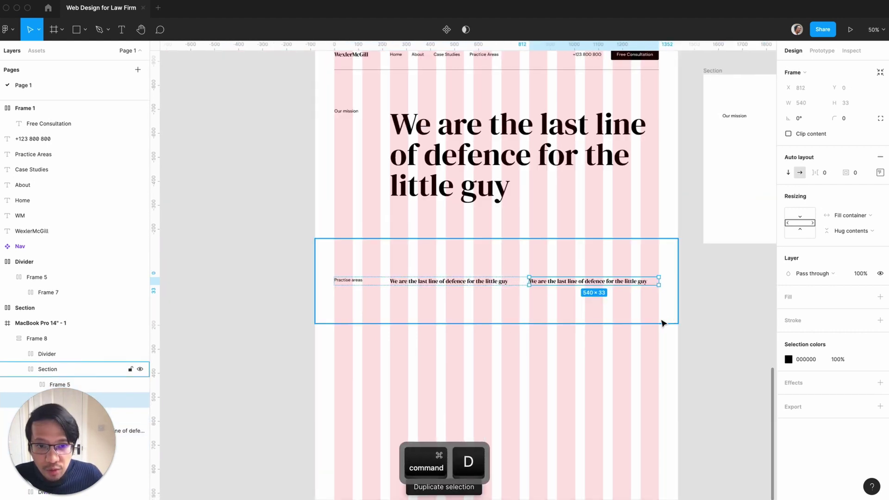
pyautogui.click(716, 319)
pyautogui.hotkey('shift', '0')
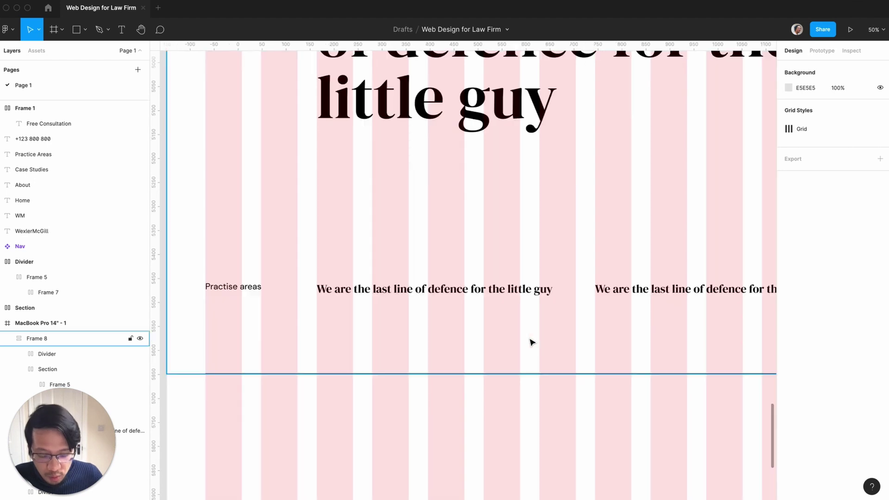
# Duplicate the text layer inside the first column.
pyautogui.click(472, 291)
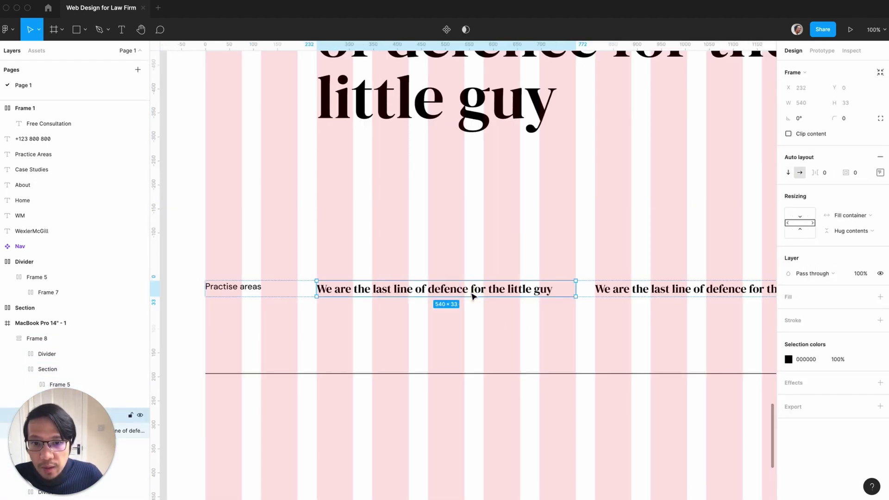
pyautogui.click(359, 290)
pyautogui.doubleClick(318, 291)
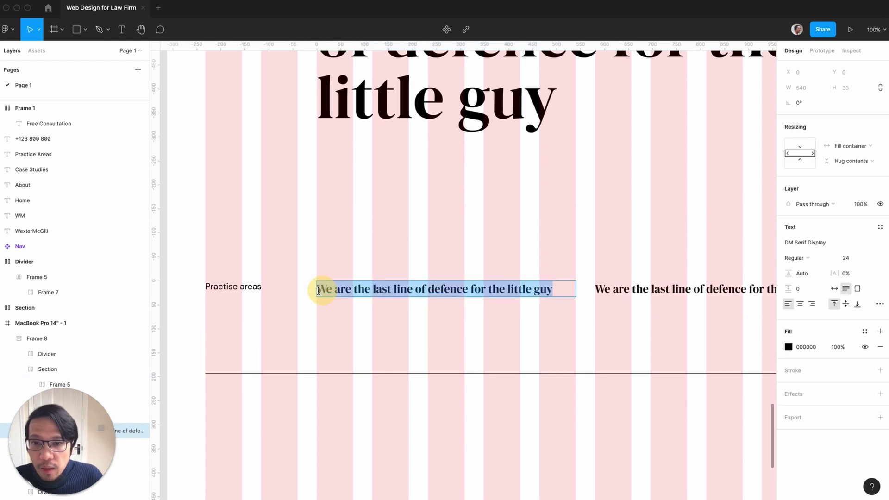
pyautogui.press('Escape')
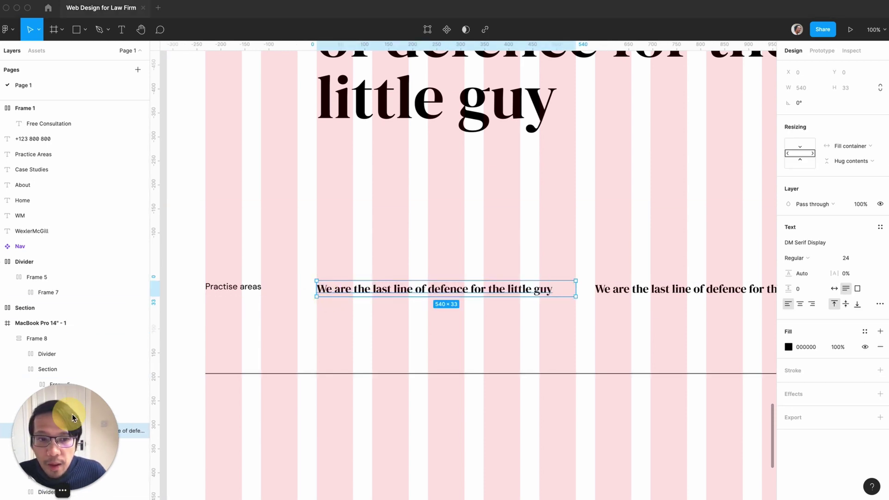
pyautogui.moveTo(69, 415); pyautogui.dragTo(836, 415)
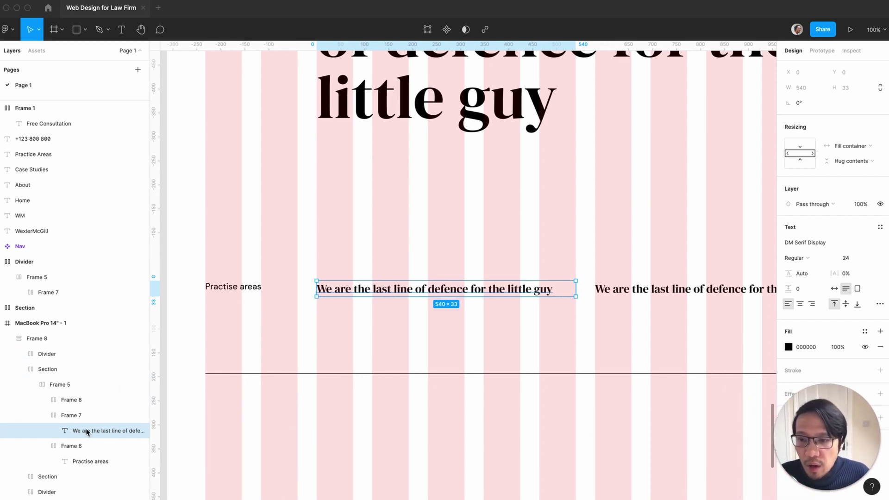
pyautogui.press('super+d')
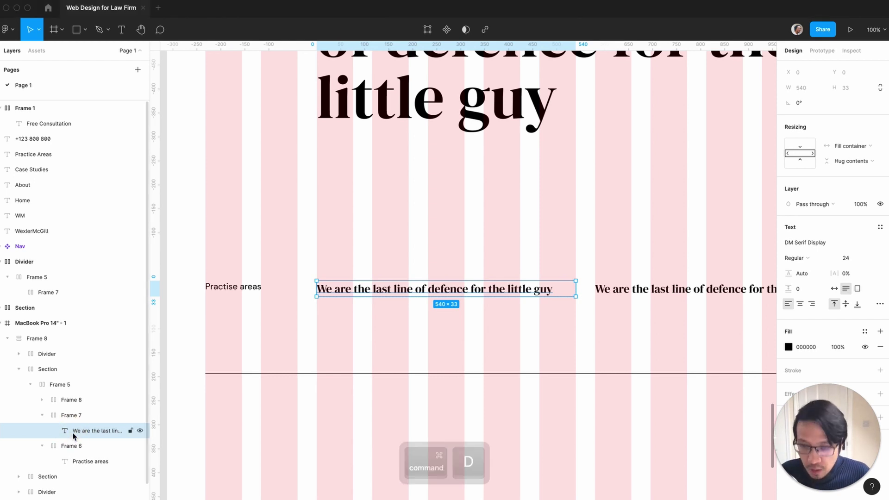
pyautogui.press('super+d')
# Give Frame 7 vertical auto layout so the two statement lines stack, with Hug height.
pyautogui.click(72, 415)
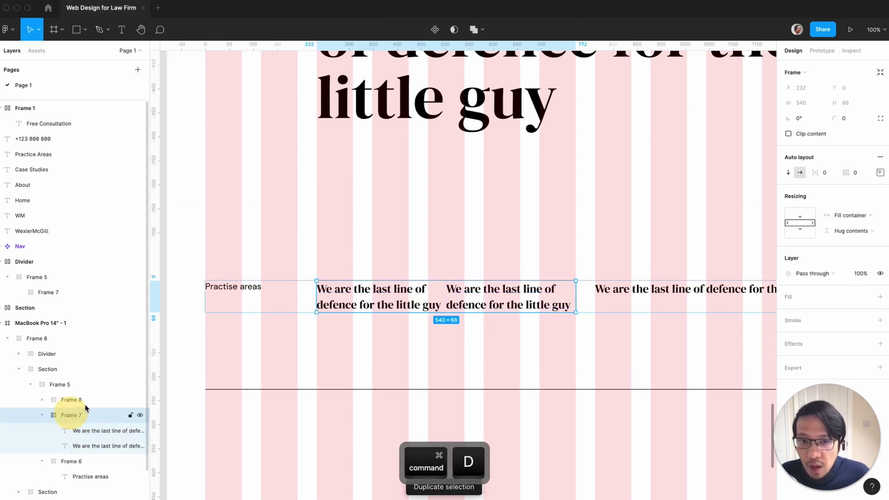
pyautogui.click(790, 172)
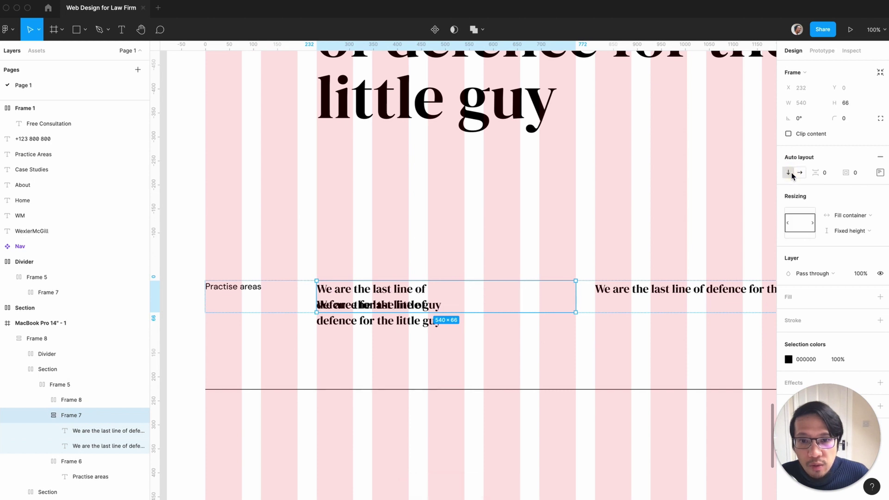
pyautogui.click(842, 231)
pyautogui.click(844, 240)
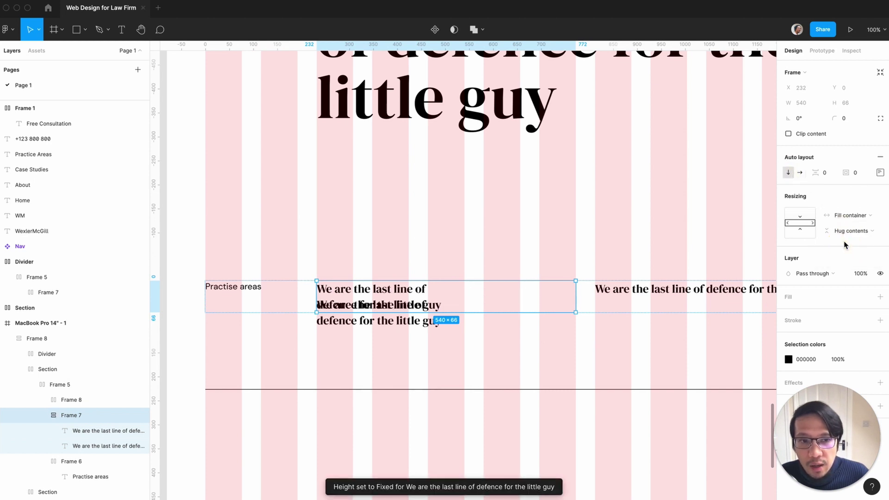
# Set both statement texts to Fill container width and Hug height.
pyautogui.press('Return')
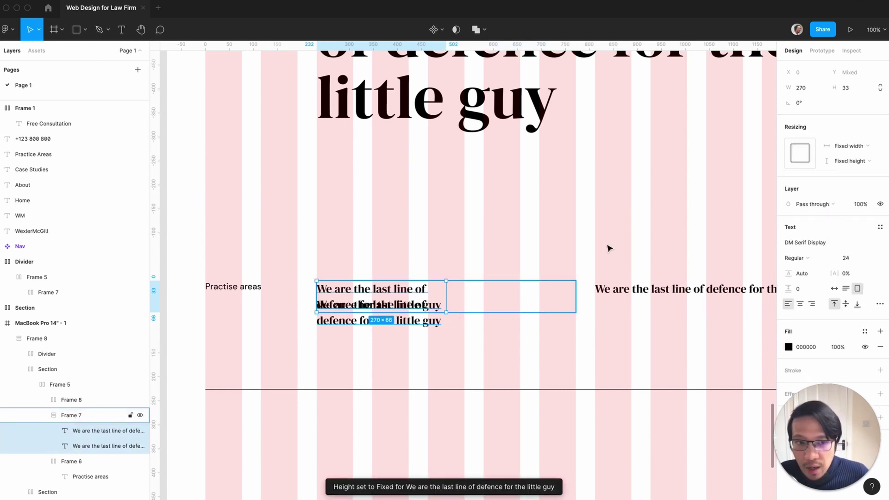
pyautogui.click(856, 146)
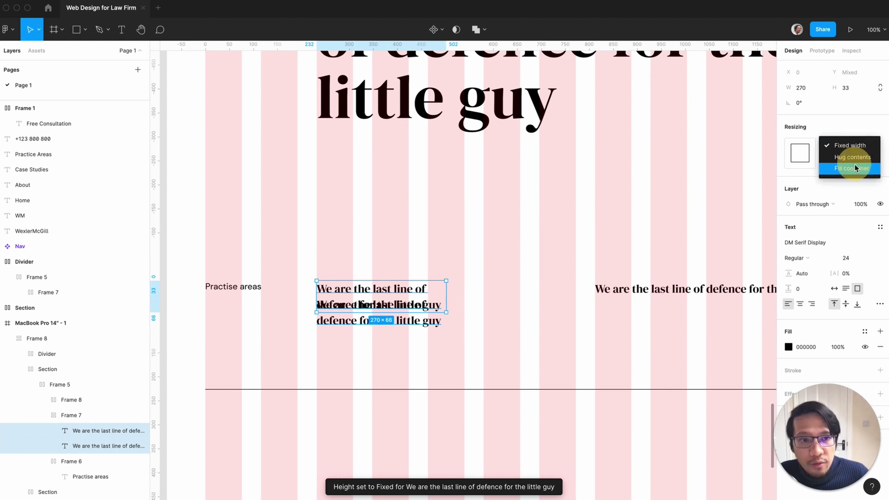
pyautogui.click(852, 168)
pyautogui.click(855, 161)
pyautogui.click(855, 172)
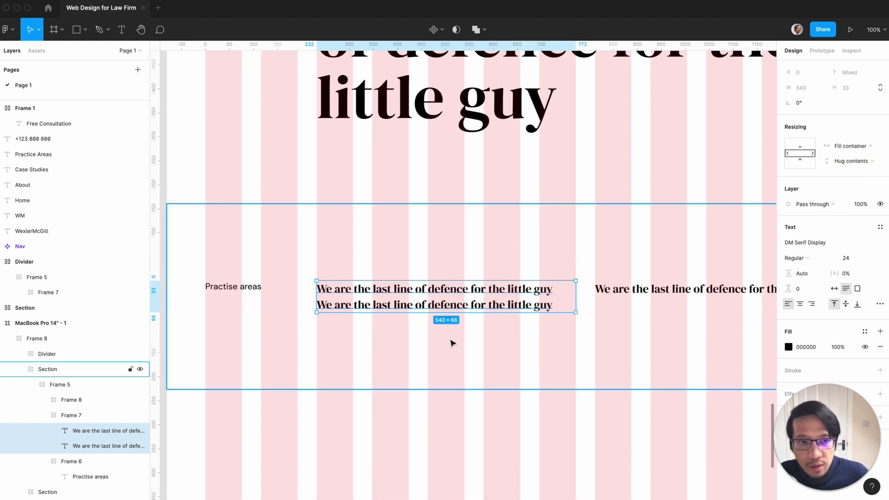
# Delete the second column, Frame 8, leaving one full-width stacked column.
pyautogui.hscroll(3, 458, 340)
pyautogui.click(584, 297)
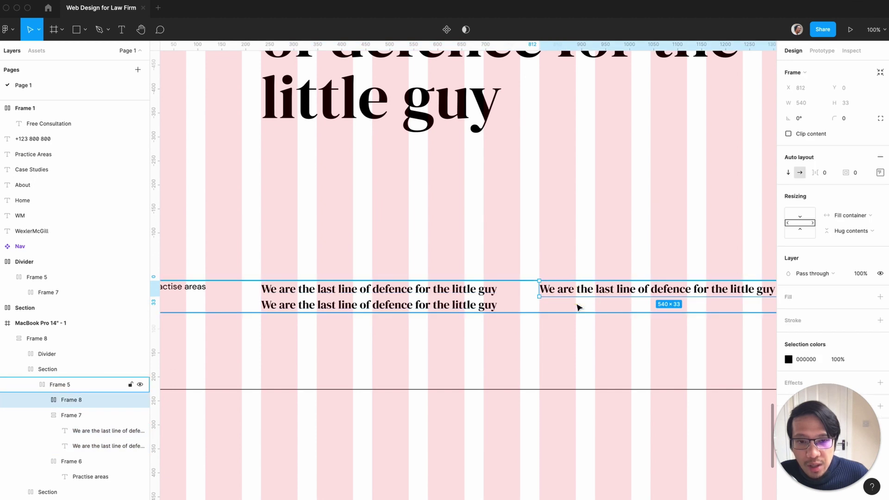
pyautogui.press('Delete')
pyautogui.click(420, 302)
pyautogui.click(424, 302)
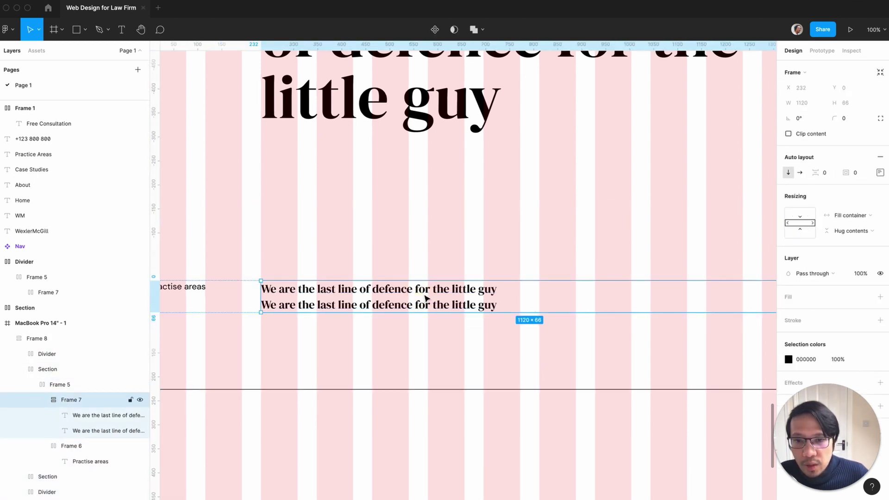
pyautogui.click(427, 299)
# Retype the upper line as 'Heading' and set it to DM Sans, size 18.
pyautogui.doubleClick(424, 293)
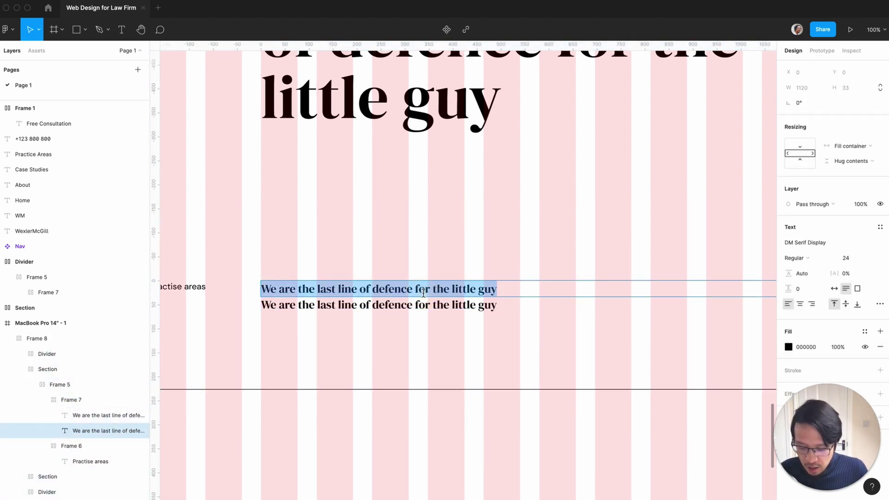
pyautogui.write('Heading')
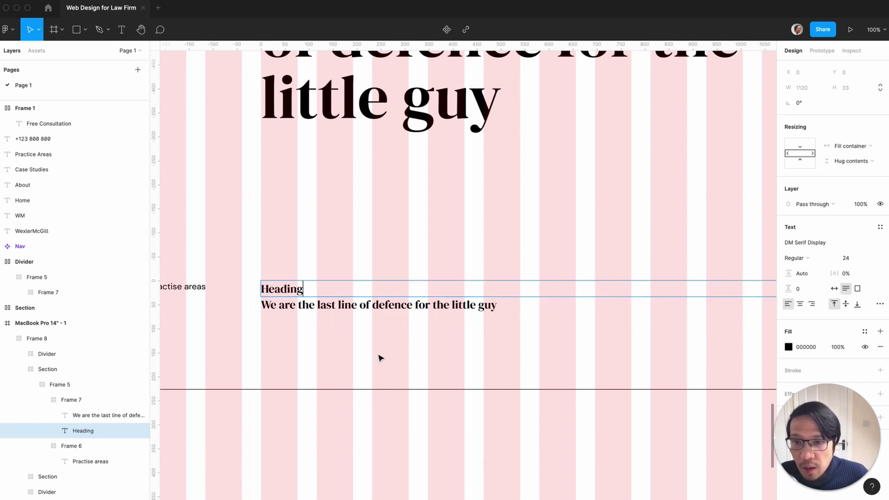
pyautogui.press('Escape')
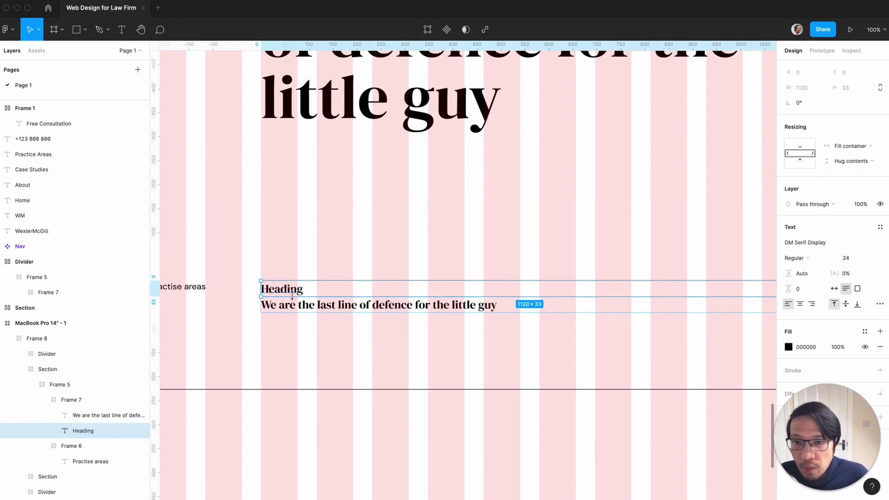
pyautogui.click(829, 242)
pyautogui.write('d')
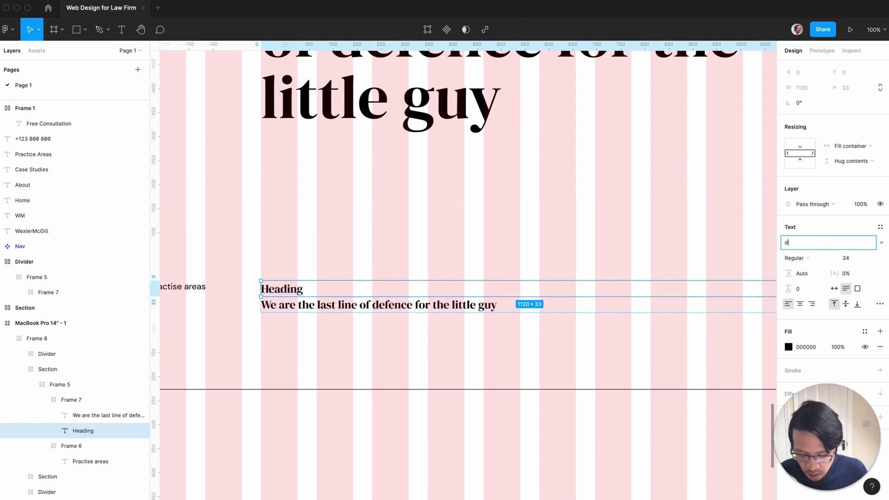
pyautogui.write('M Sans')
pyautogui.press('Return')
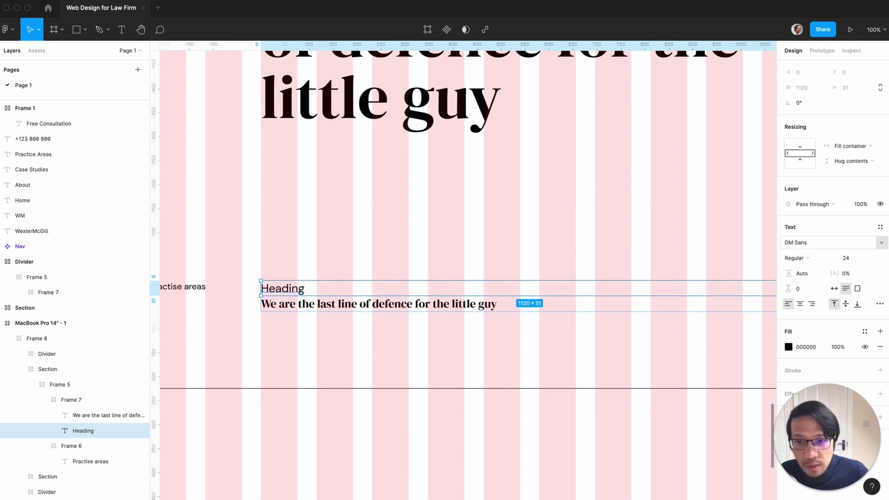
pyautogui.click(845, 258)
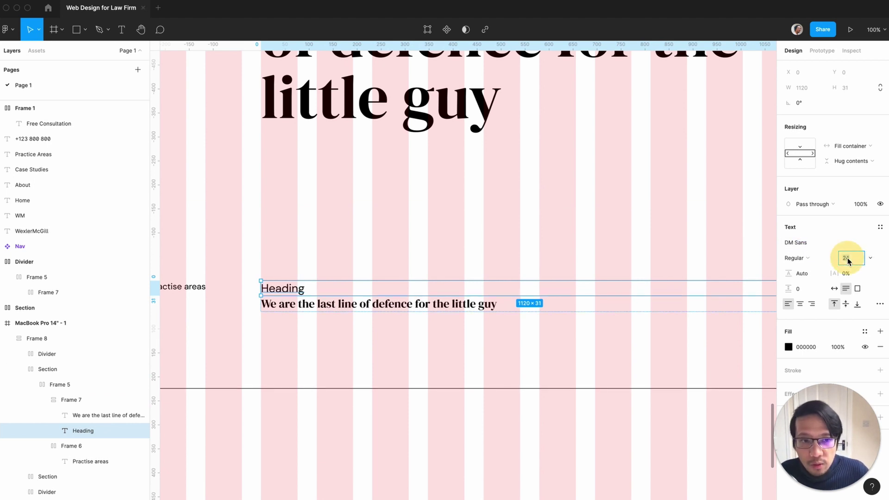
pyautogui.write('18')
pyautogui.press('Return')
# Reorder the lines so a 'Heading' title at size 32 sits above the DM Sans 18 line.
pyautogui.hscroll(-3, 585, 304)
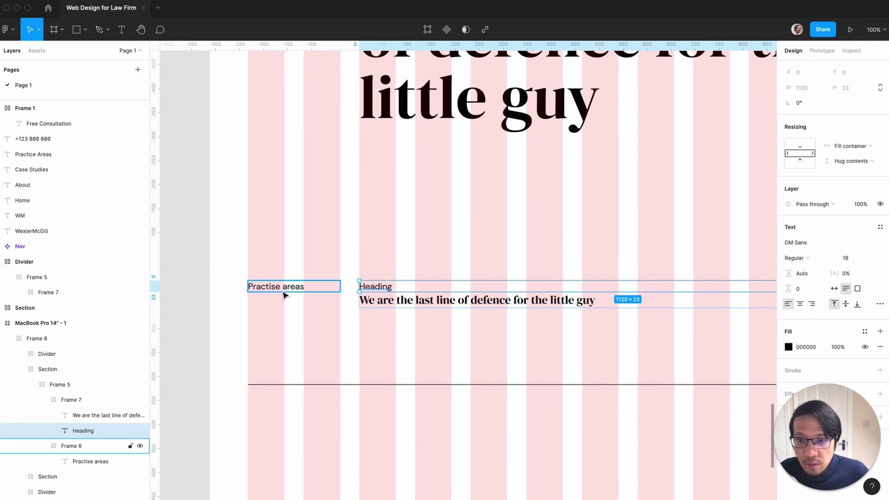
pyautogui.click(290, 288)
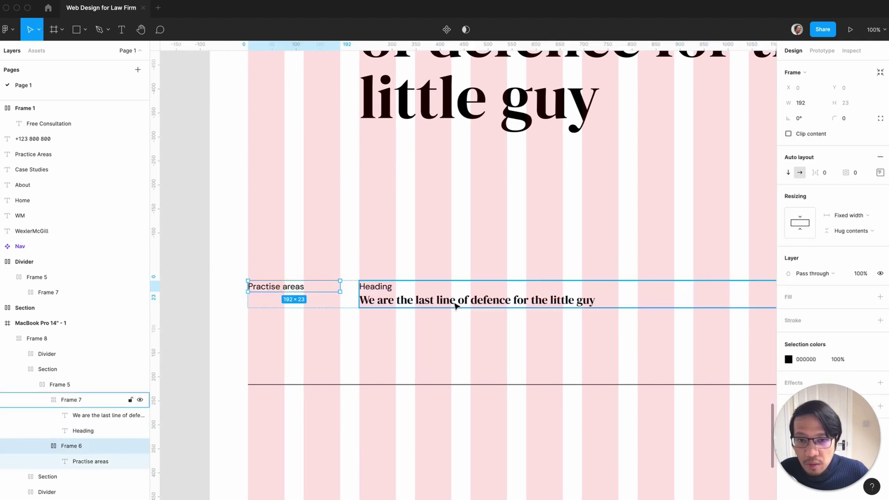
pyautogui.hscroll(2, 417, 296)
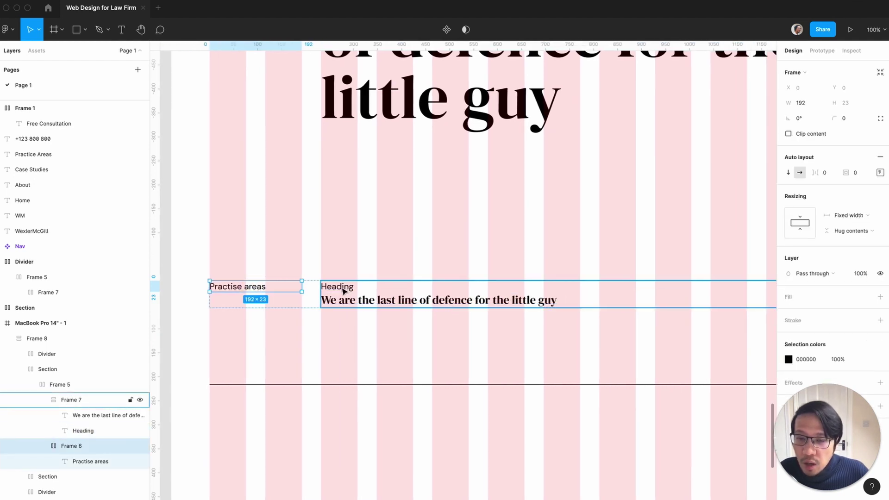
pyautogui.doubleClick(359, 301)
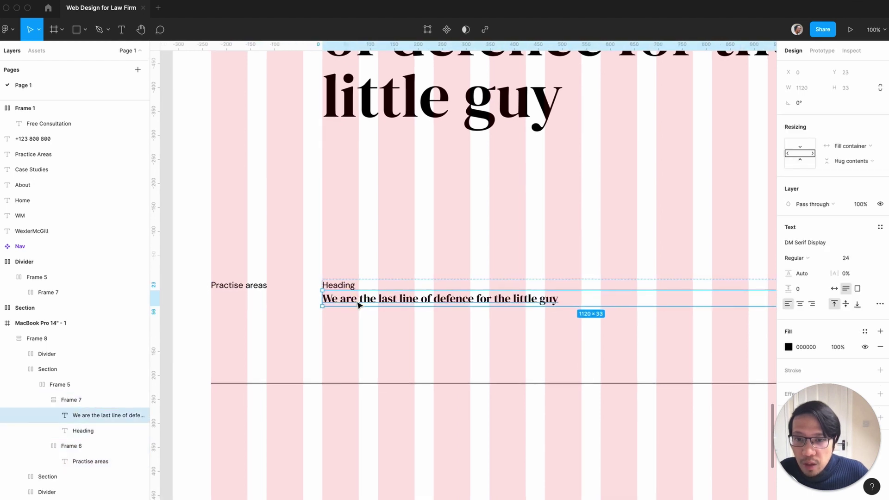
pyautogui.press('Up')
pyautogui.doubleClick(408, 287)
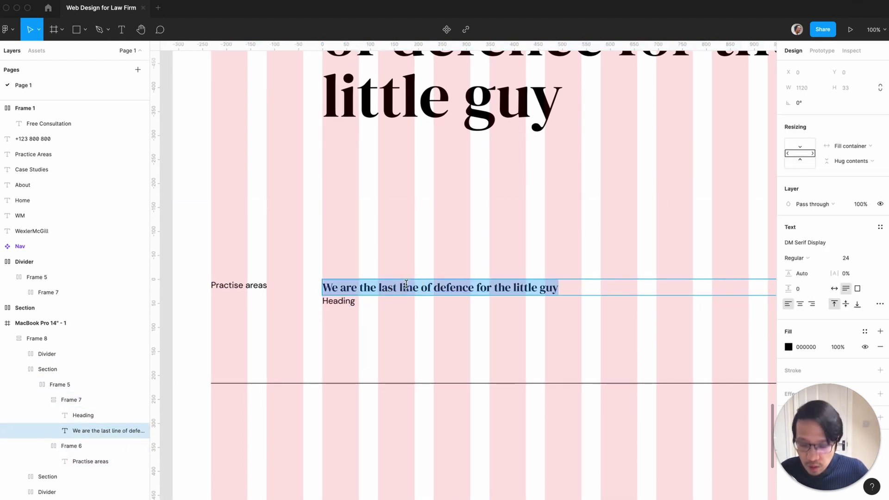
pyautogui.write('Heading')
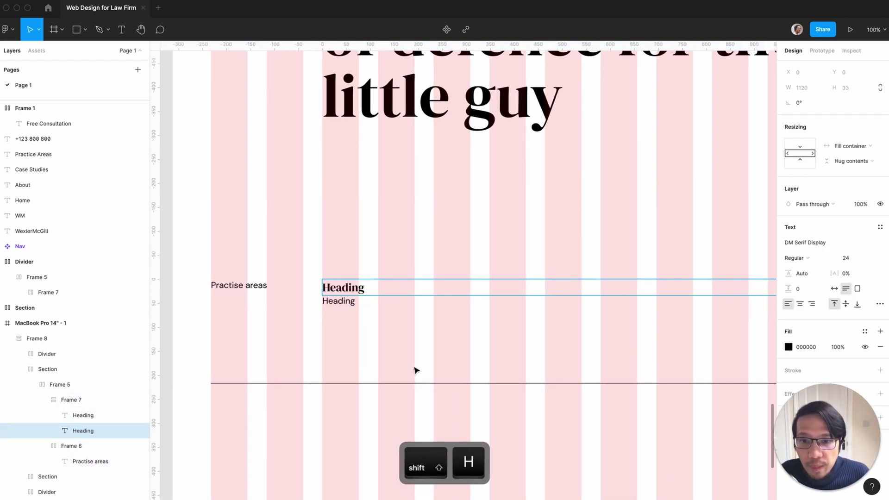
pyautogui.press('Escape')
pyautogui.click(855, 259)
pyautogui.write('32')
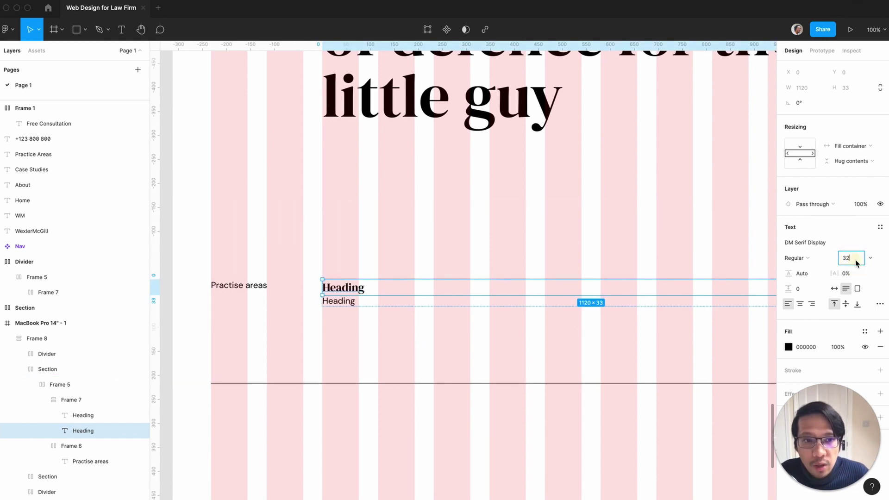
pyautogui.press('Return')
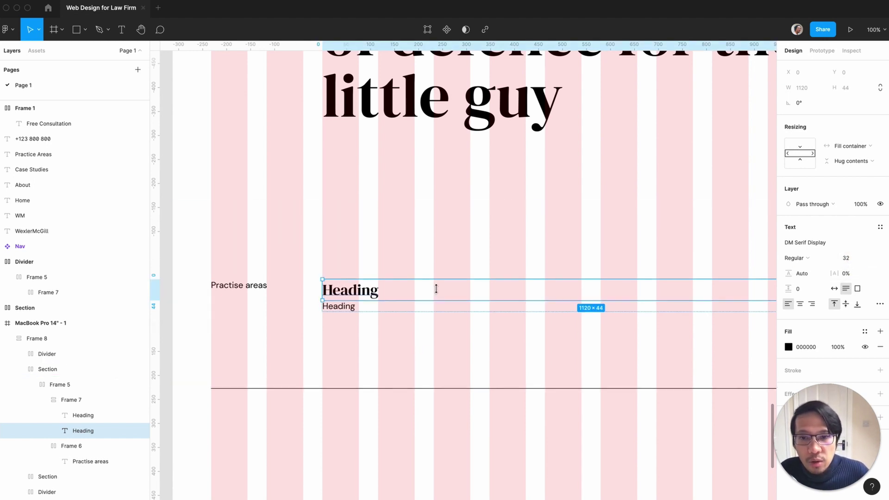
pyautogui.doubleClick(343, 306)
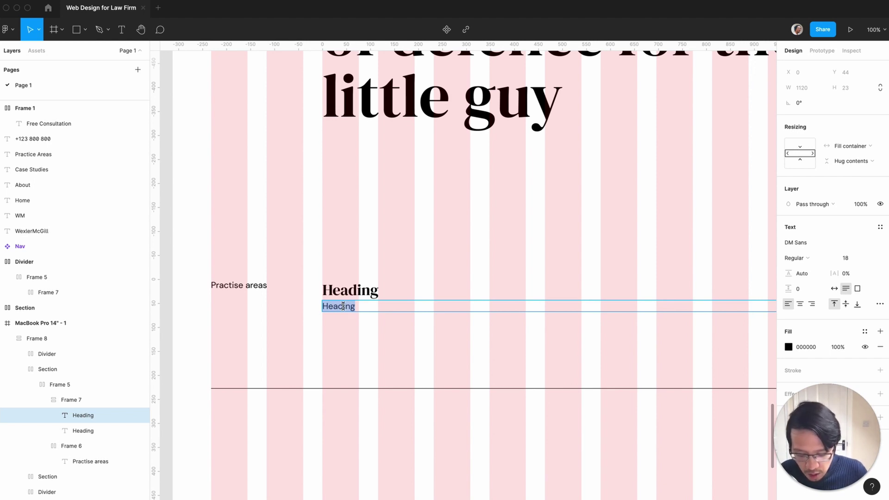
# Fill the DM Sans line with a lorem ipsum paragraph, using Paragraphs instead of Sentences.
pyautogui.press('super+slash')
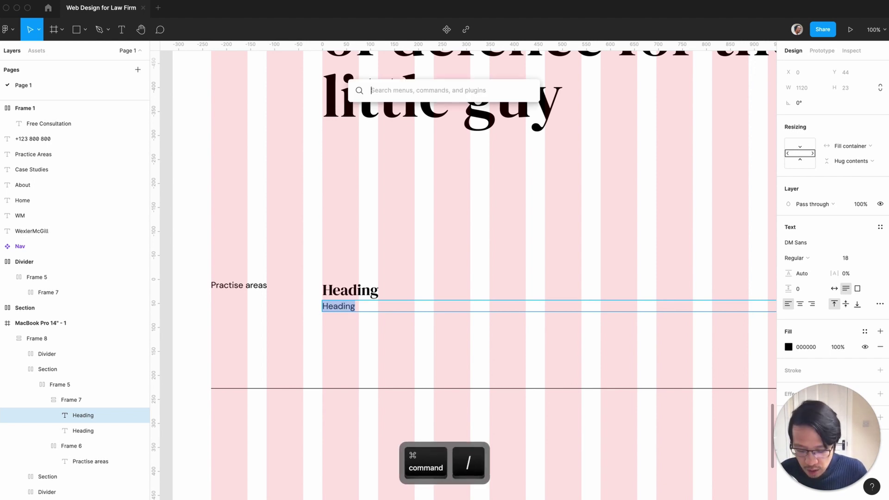
pyautogui.write('lorem')
pyautogui.press('Return')
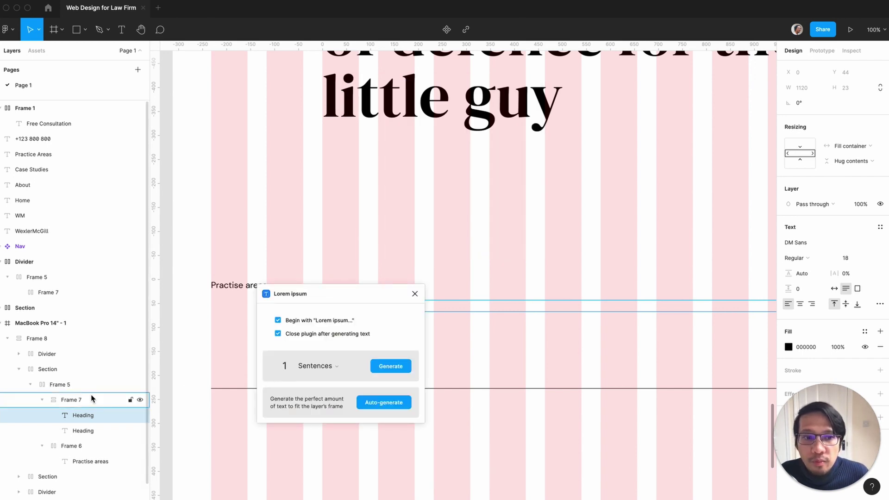
pyautogui.click(311, 366)
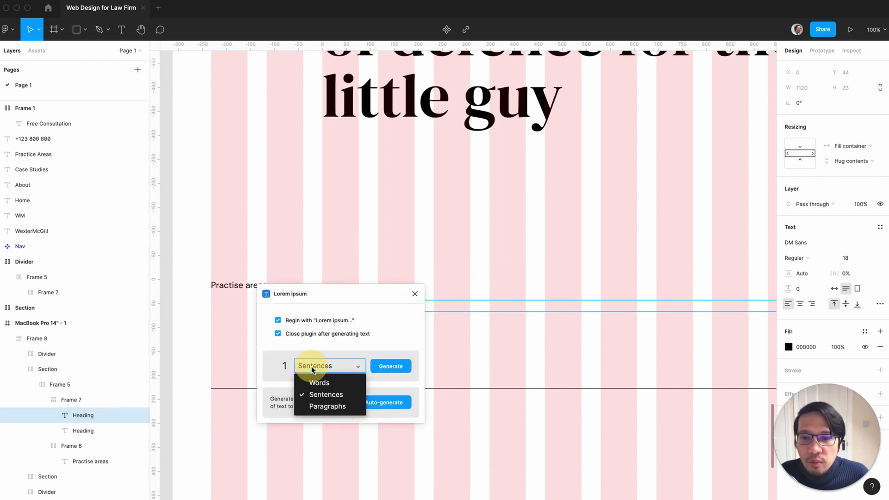
pyautogui.click(325, 402)
pyautogui.click(391, 366)
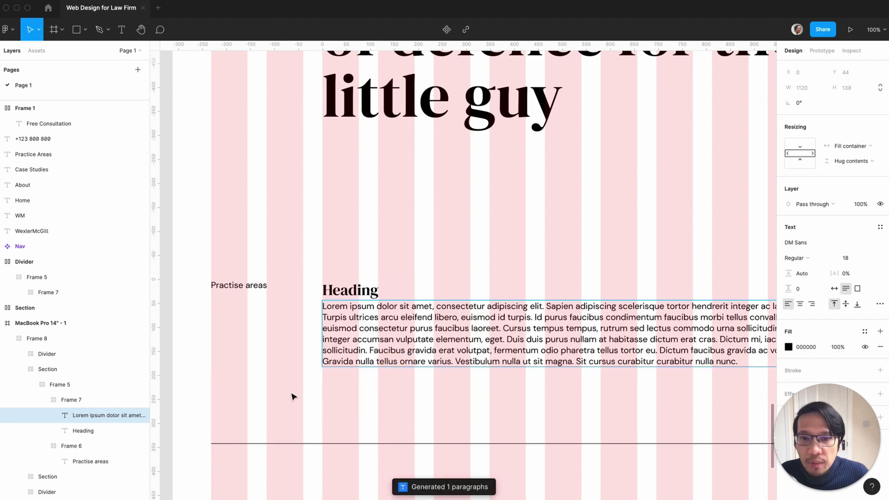
# Zoom out to review the page, then select the lorem ipsum paragraph layer.
pyautogui.hotkey('ctrl', '-')
pyautogui.hscroll(3, 232, 388)
pyautogui.click(204, 385)
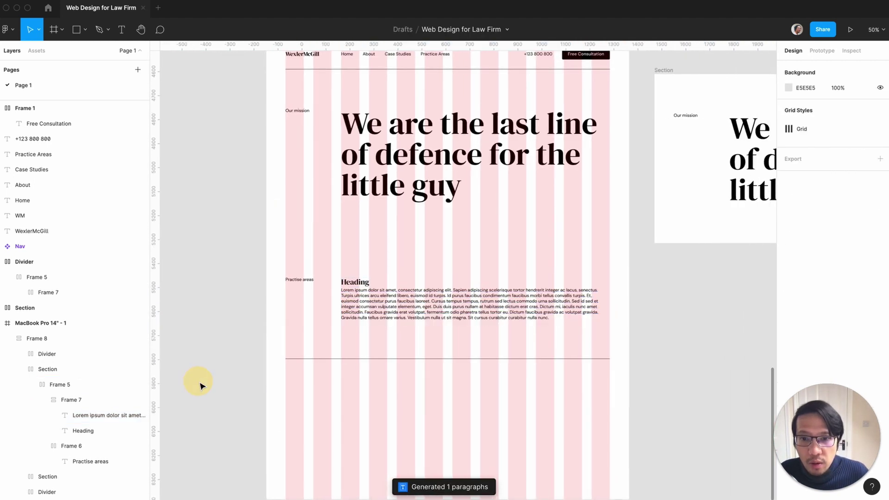
pyautogui.hotkey('ctrl', '+')
pyautogui.hotkey('ctrl', '-')
pyautogui.hotkey('ctrl', '+')
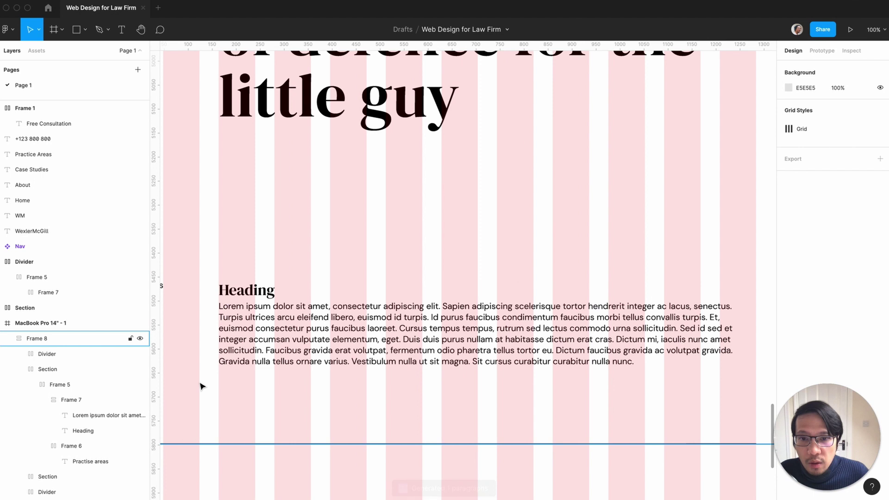
pyautogui.click(607, 326)
pyautogui.doubleClick(610, 325)
pyautogui.doubleClick(612, 323)
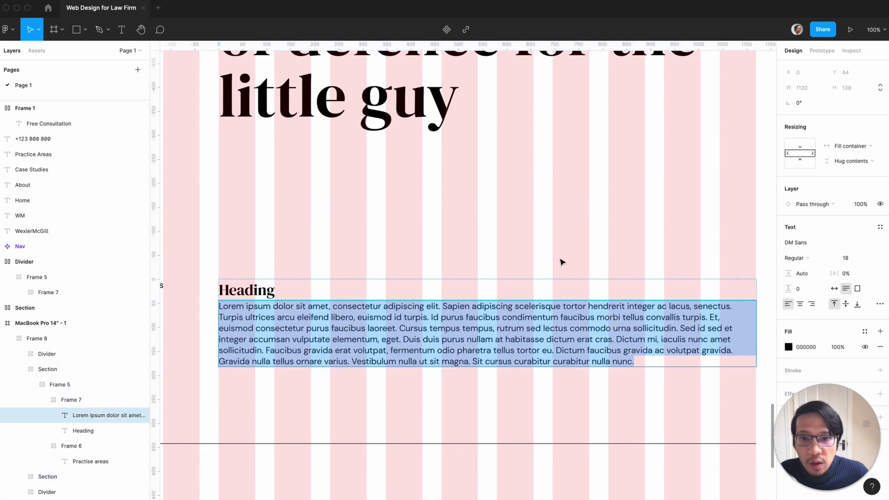
# Set the lorem ipsum paragraph's line height to 32, after trying 24 and 40.
pyautogui.press('Escape')
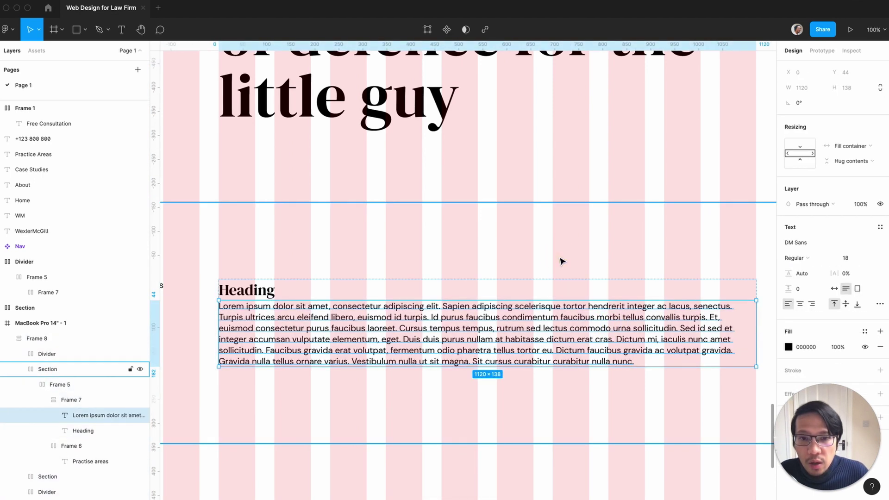
pyautogui.click(804, 276)
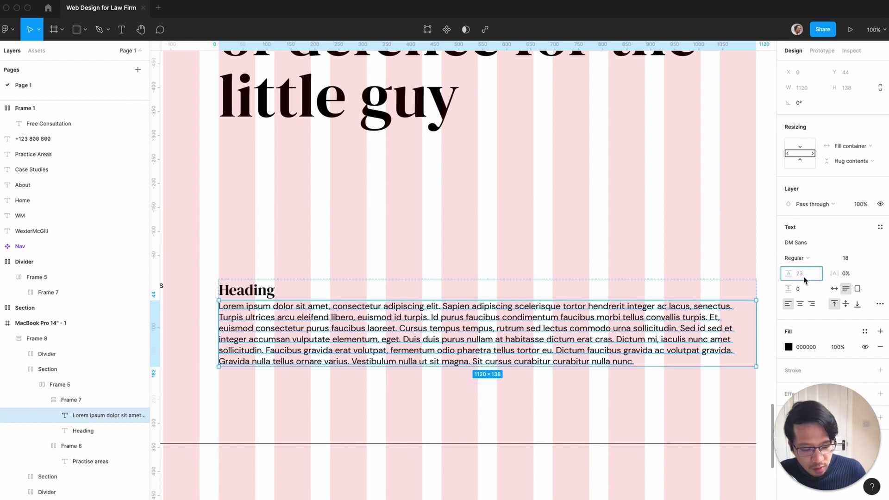
pyautogui.write('24')
pyautogui.press('Return')
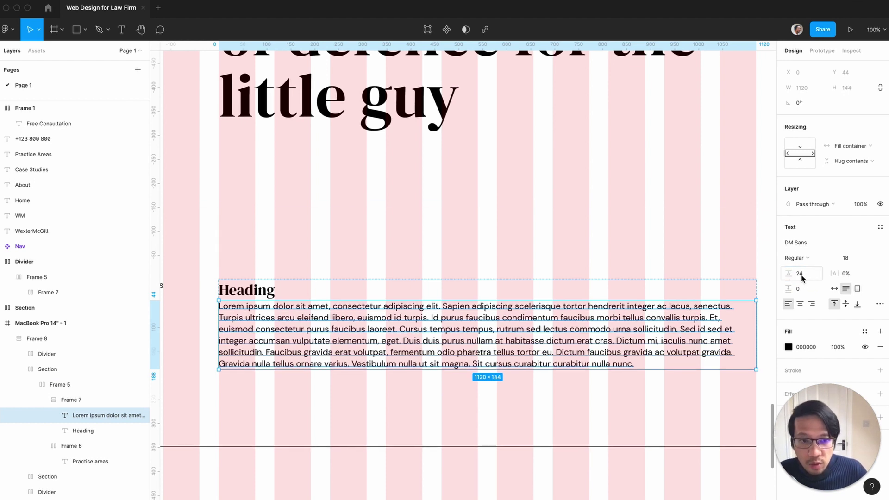
pyautogui.click(803, 277)
pyautogui.write('40')
pyautogui.press('Return')
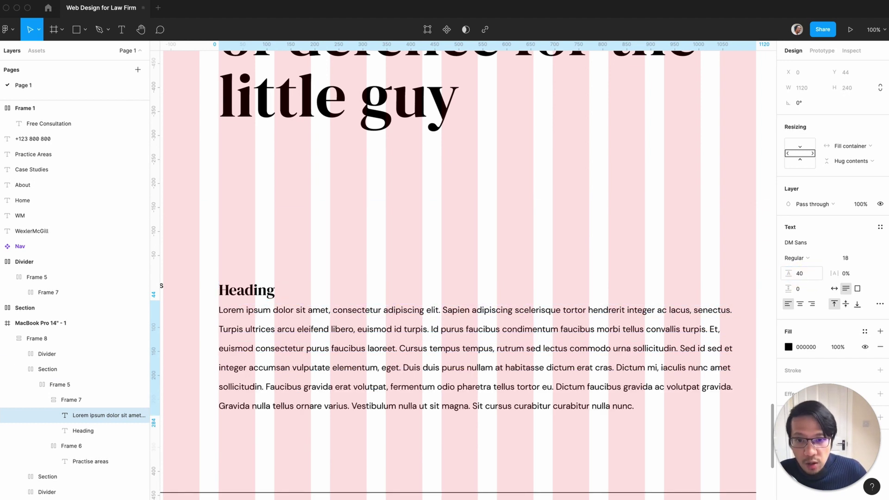
pyautogui.click(802, 277)
pyautogui.write('32')
pyautogui.press('Return')
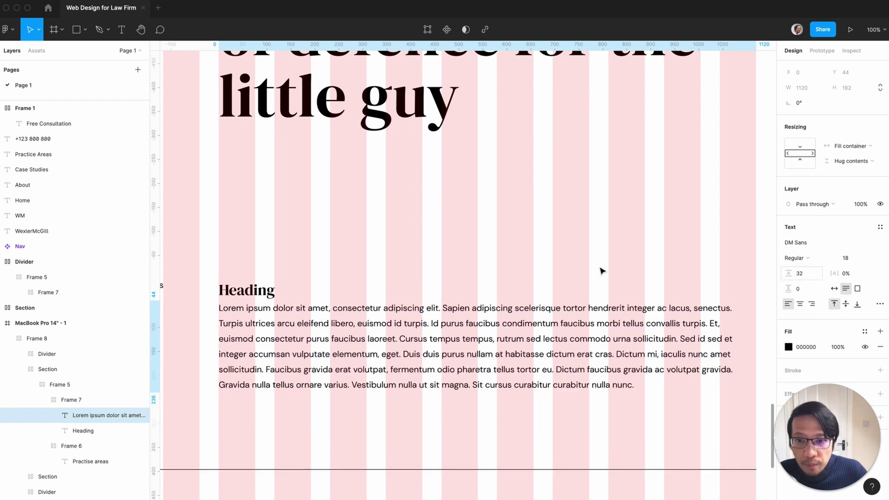
# Set the auto layout gap between the heading and paragraph to 24.
pyautogui.click(339, 293)
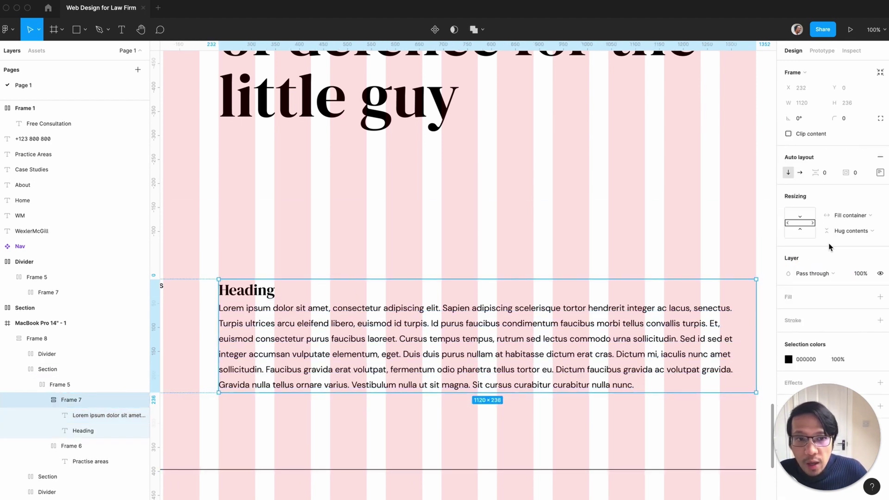
pyautogui.click(824, 172)
pyautogui.write('24')
pyautogui.press('Return')
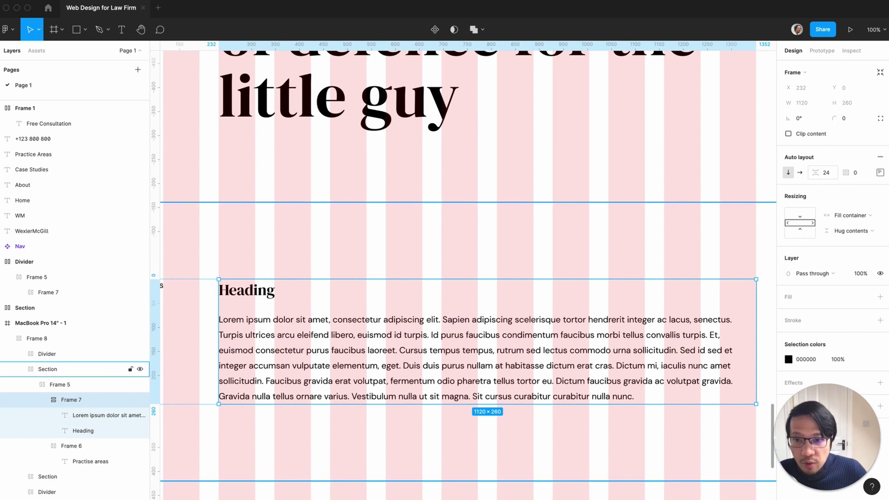
# Enlarge the Practise areas Heading to font size 40.
pyautogui.click(514, 441)
pyautogui.press('-')
pyautogui.click(206, 388)
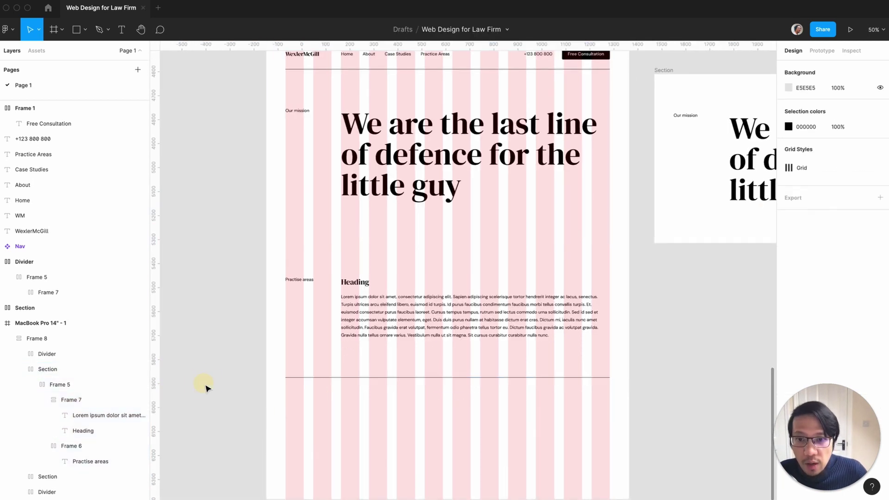
pyautogui.hotkey('shift', '0')
pyautogui.hscroll(-3, 206, 387)
pyautogui.click(207, 387)
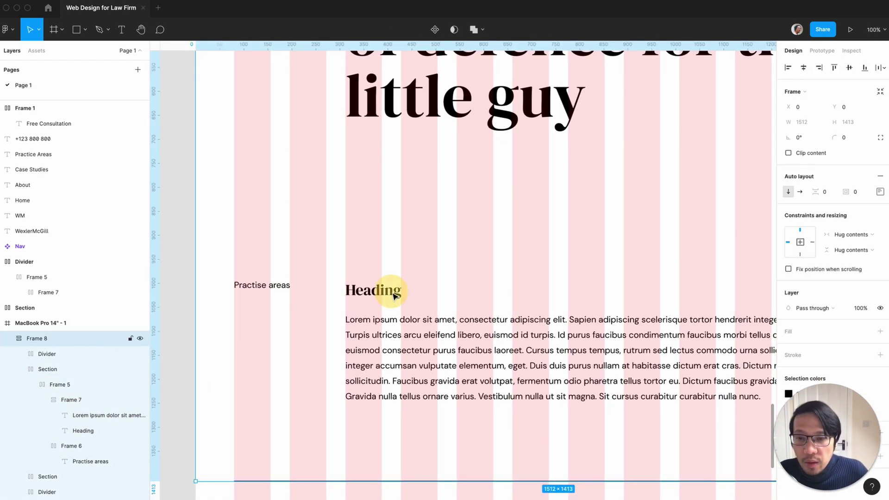
pyautogui.click(394, 293)
pyautogui.click(394, 294)
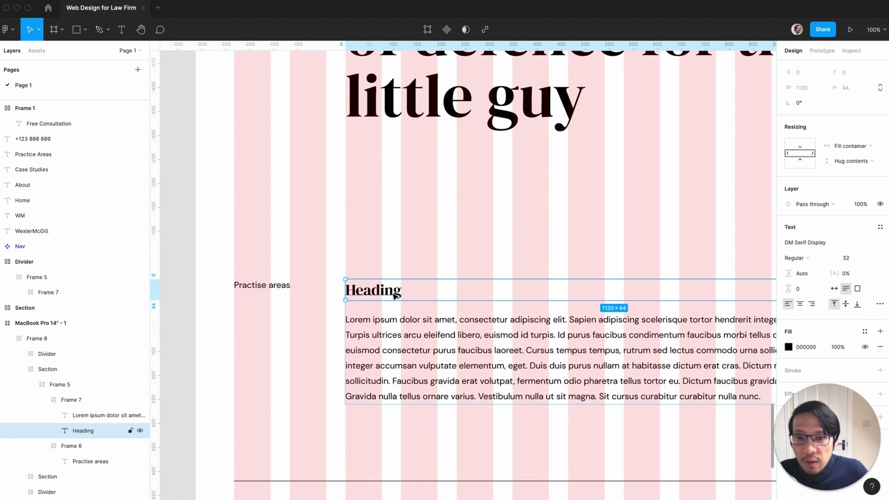
pyautogui.click(850, 260)
pyautogui.write('40')
pyautogui.press('Return')
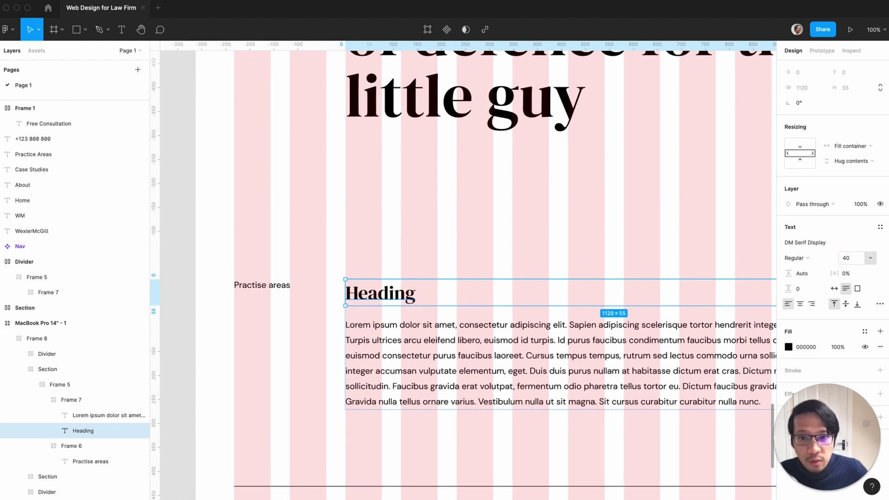
pyautogui.click(189, 304)
pyautogui.press('-')
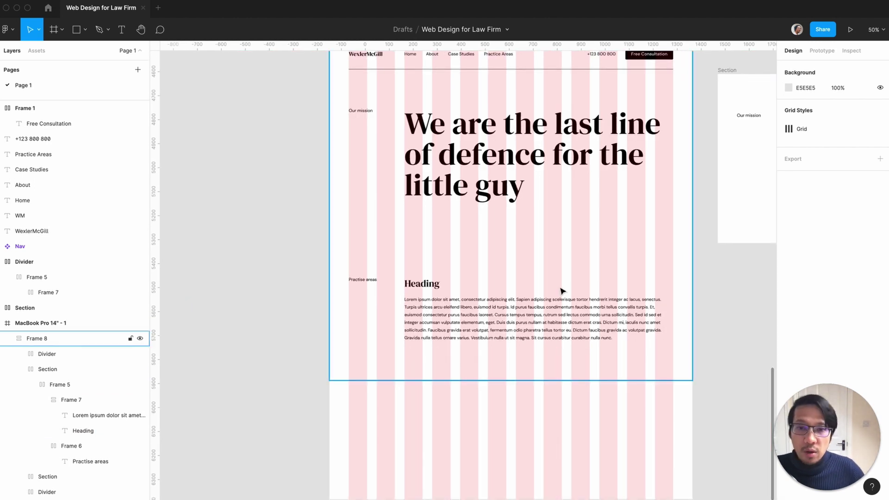
# Duplicate the one-column Practise areas section below itself.
pyautogui.click(492, 318)
pyautogui.click(490, 313)
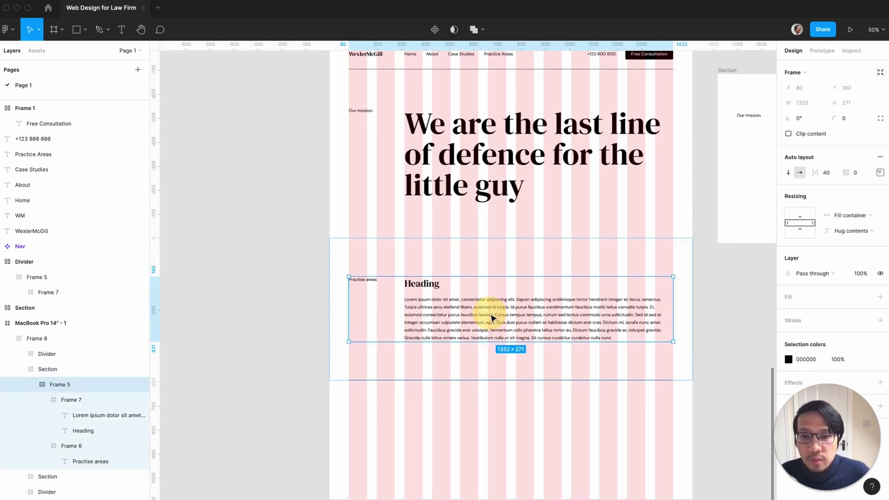
pyautogui.click(491, 251)
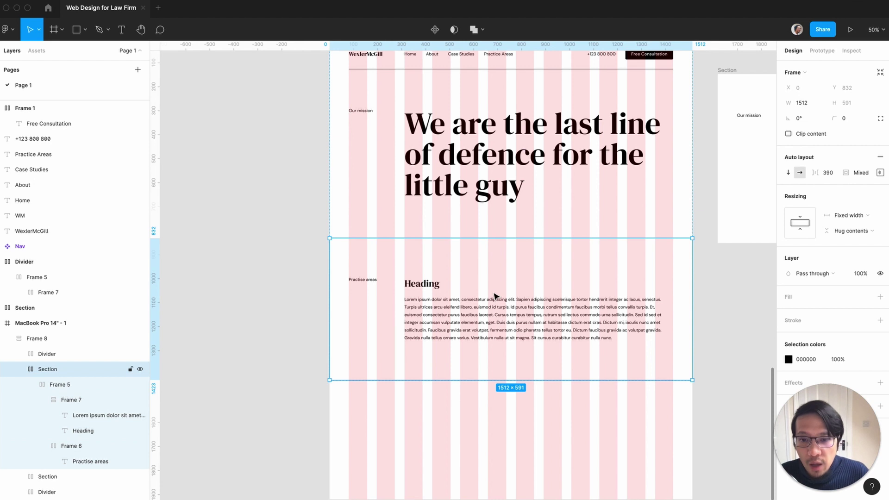
pyautogui.press('super+d')
# In the copy, duplicate the heading-and-paragraph group to make a second column.
pyautogui.click(268, 308)
pyautogui.scroll(-3, 268, 310)
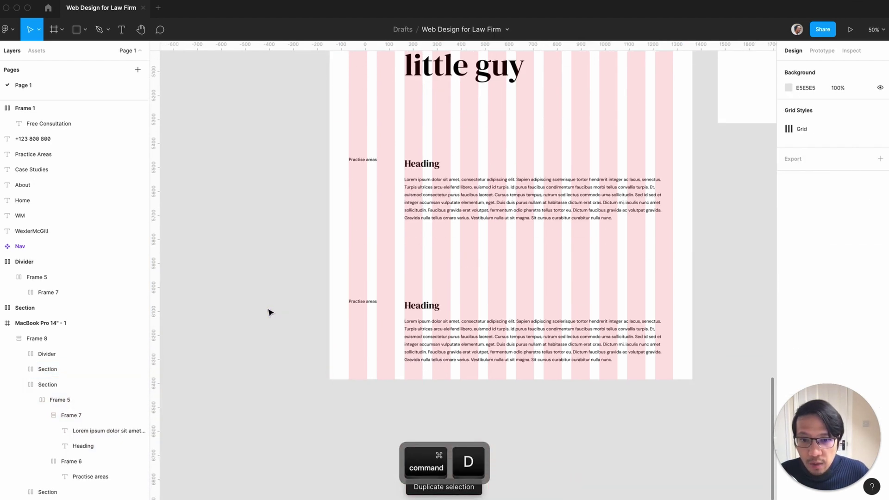
pyautogui.click(570, 341)
pyautogui.click(569, 342)
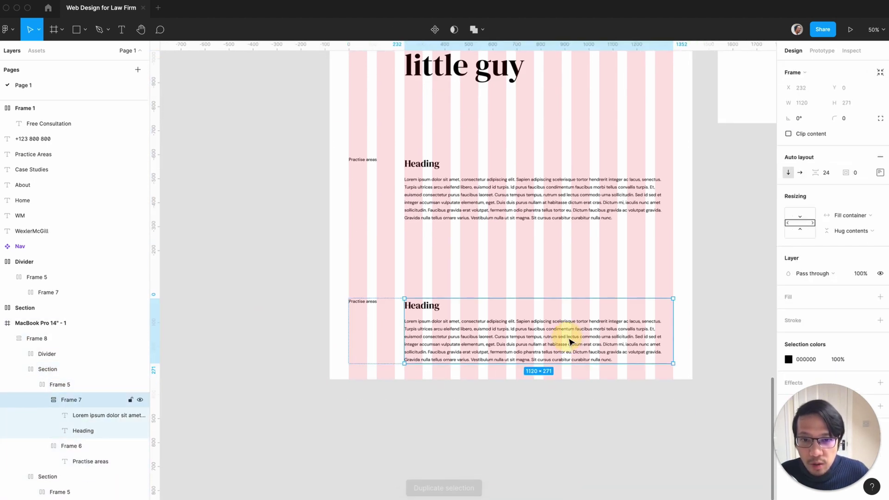
pyautogui.press('super+d')
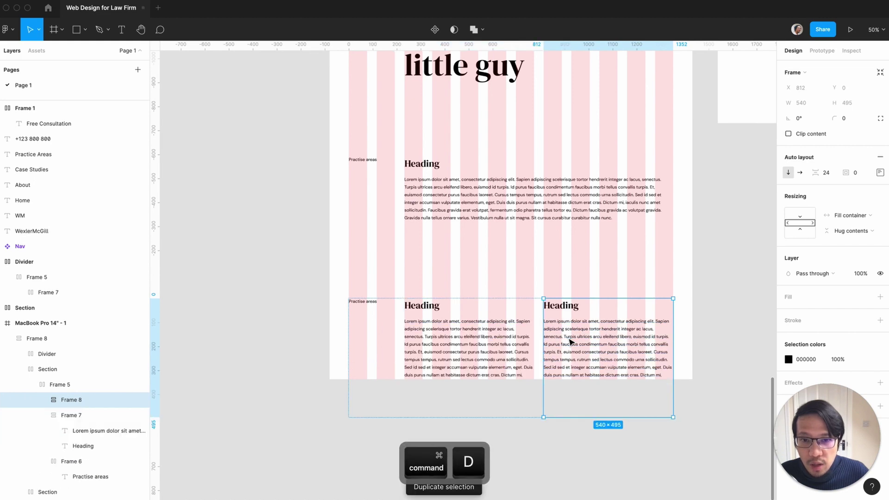
# Resize the MacBook Pro 14" - 1 page frame to fit its content.
pyautogui.click(252, 323)
pyautogui.scroll(6, 259, 278)
pyautogui.click(352, 193)
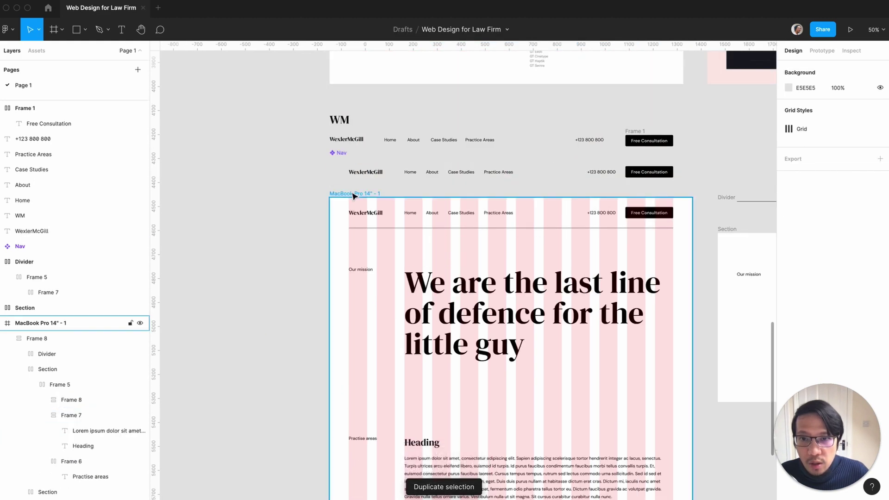
pyautogui.click(881, 91)
pyautogui.scroll(-6, 575, 254)
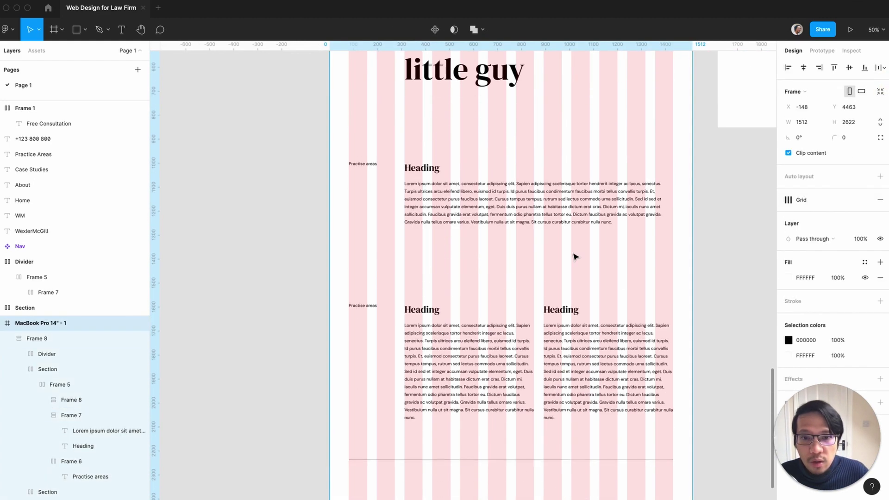
pyautogui.click(266, 262)
pyautogui.scroll(5, 270, 264)
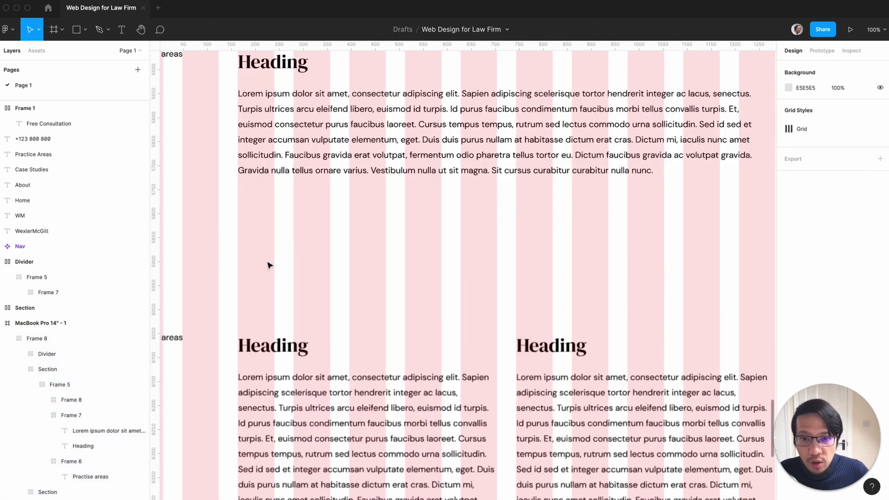
pyautogui.scroll(-5, 371, 278)
pyautogui.scroll(-5, 479, 326)
# Trim both column paragraphs (from 'Cursus' and 'morbi' onward), then duplicate the two-column section.
pyautogui.click(479, 326)
pyautogui.doubleClick(419, 316)
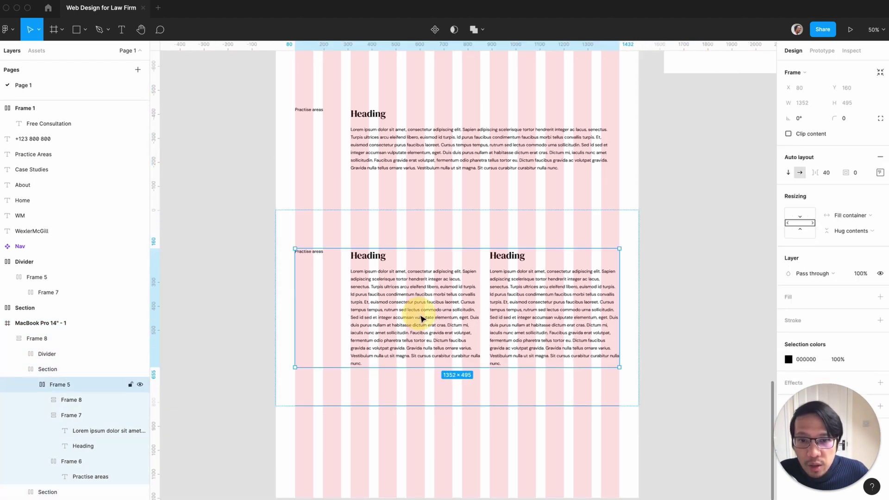
pyautogui.doubleClick(421, 313)
pyautogui.press('Escape')
pyautogui.moveTo(460, 303); pyautogui.dragTo(468, 381)
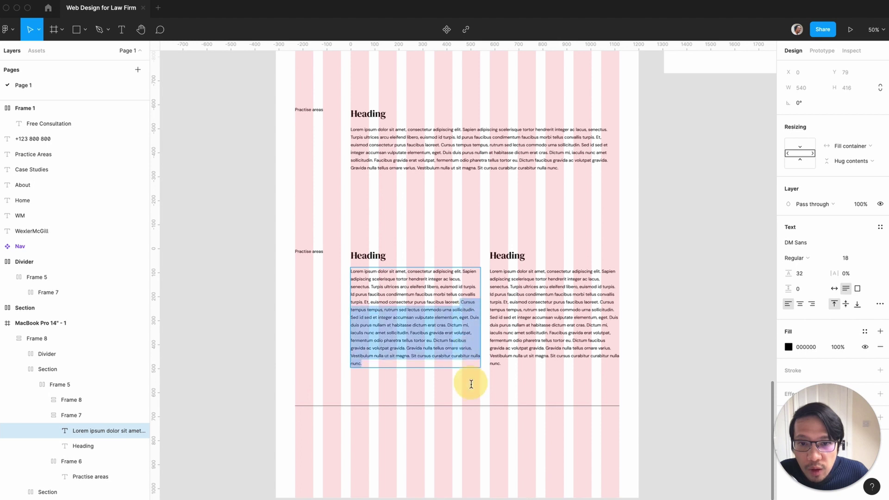
pyautogui.press('BackSpace')
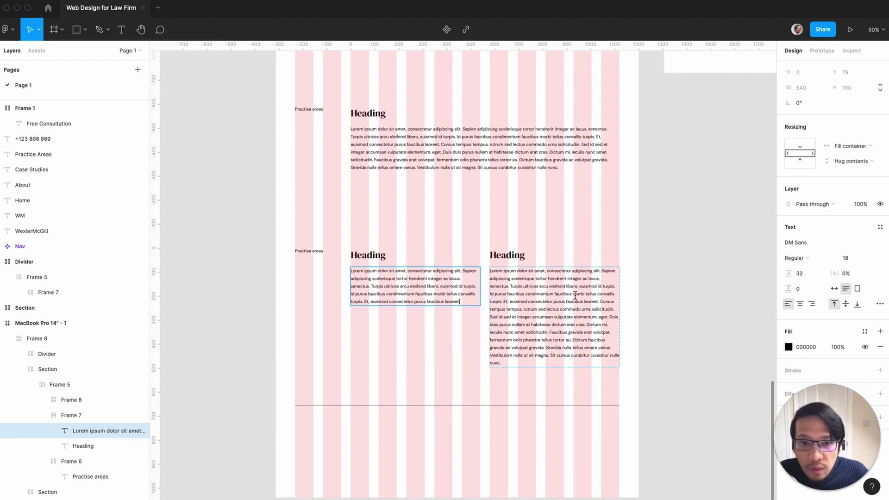
pyautogui.moveTo(575, 294); pyautogui.dragTo(591, 377)
pyautogui.press('BackSpace')
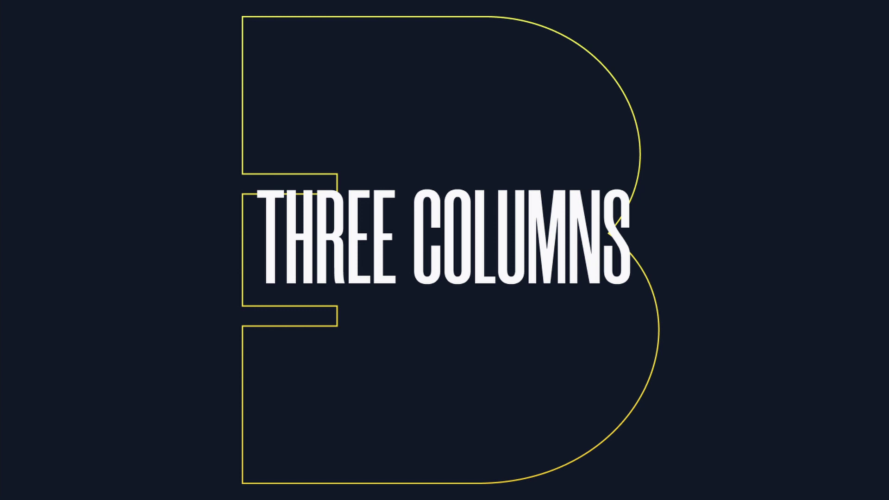
pyautogui.click(367, 314)
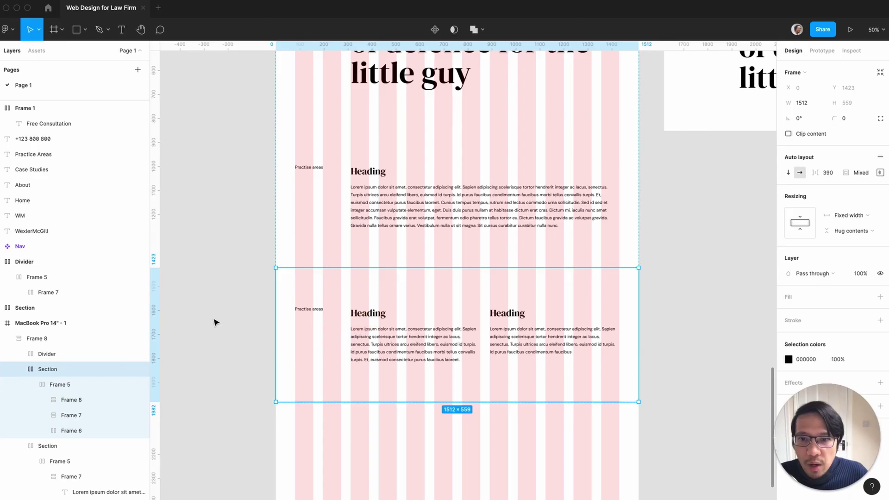
pyautogui.press('super+d')
# Duplicate a column in the copied section to add a third heading-and-paragraph column.
pyautogui.scroll(-3, 215, 321)
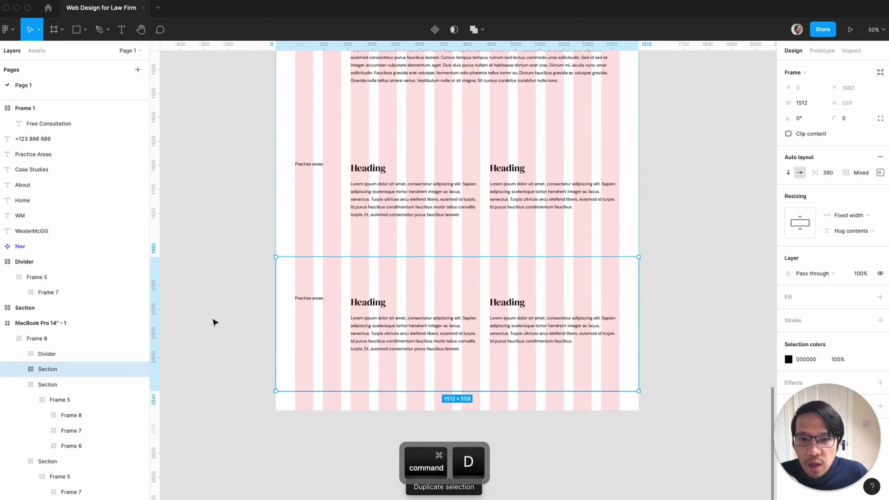
pyautogui.doubleClick(430, 326)
pyautogui.doubleClick(430, 326)
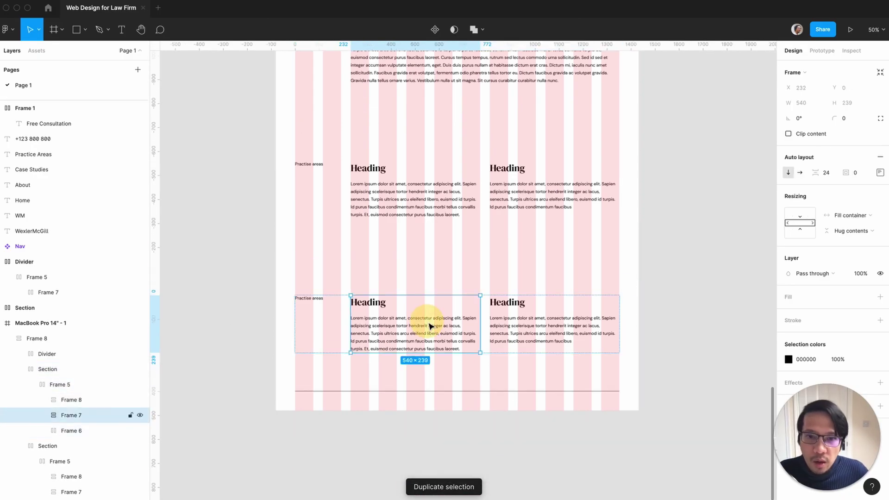
pyautogui.press('super+d')
pyautogui.click(245, 309)
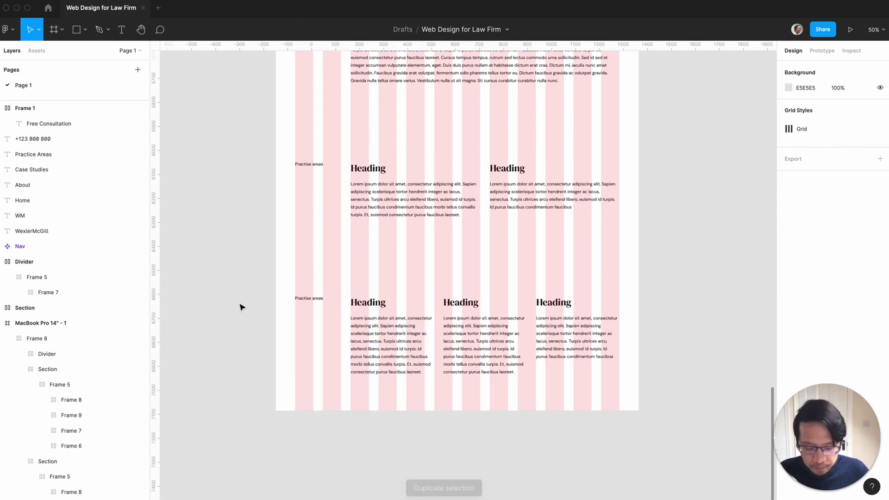
# Zoom to 100% and inspect the three-column row and its first column.
pyautogui.scroll(5, 241, 307)
pyautogui.scroll(-5, 242, 307)
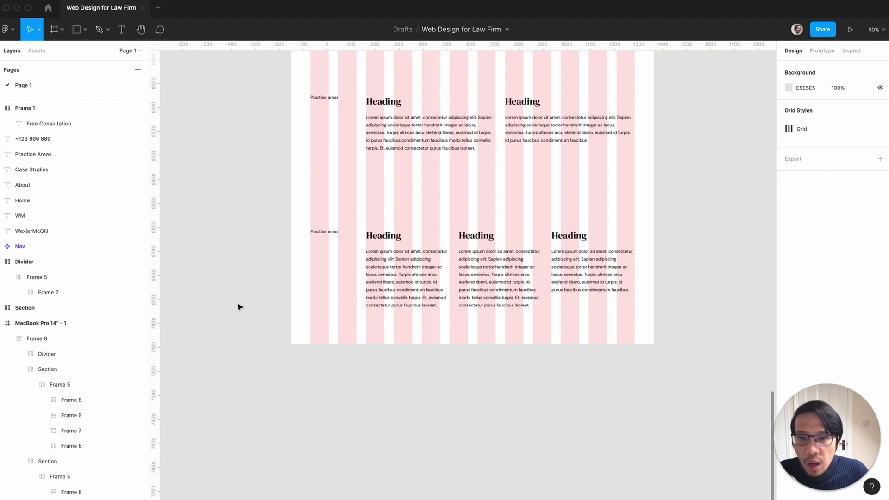
pyautogui.scroll(3, 238, 307)
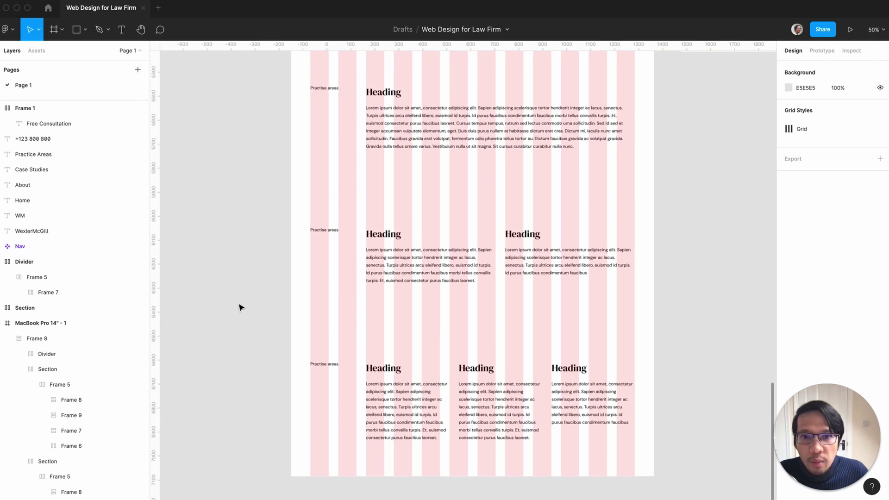
pyautogui.scroll(-2, 239, 307)
pyautogui.hotkey('shift', '0')
pyautogui.click(361, 373)
pyautogui.doubleClick(360, 373)
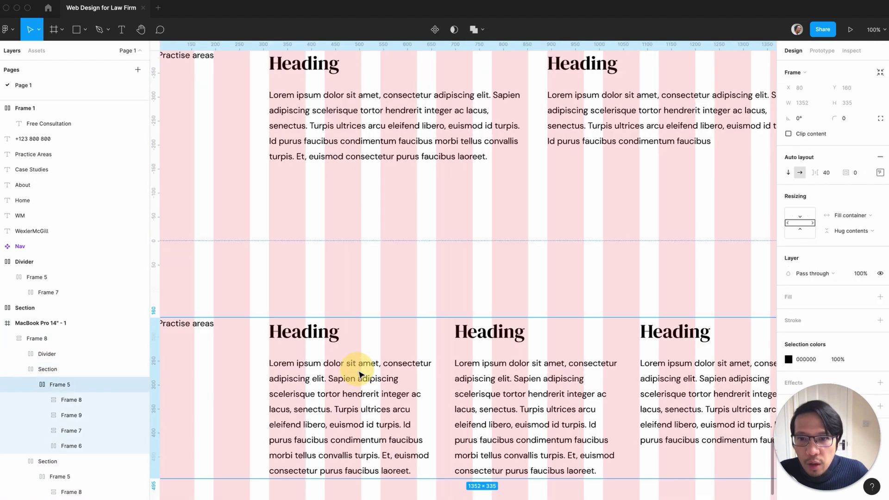
pyautogui.doubleClick(360, 373)
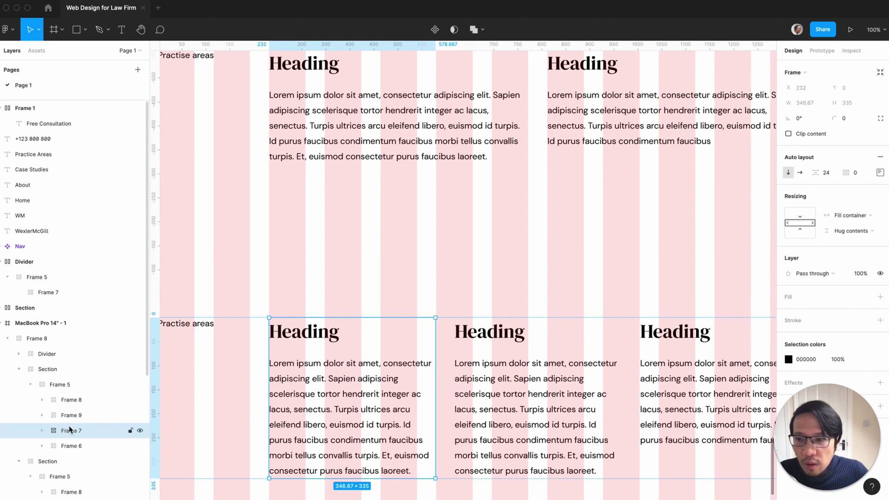
pyautogui.click(62, 384)
pyautogui.scroll(-3, 463, 377)
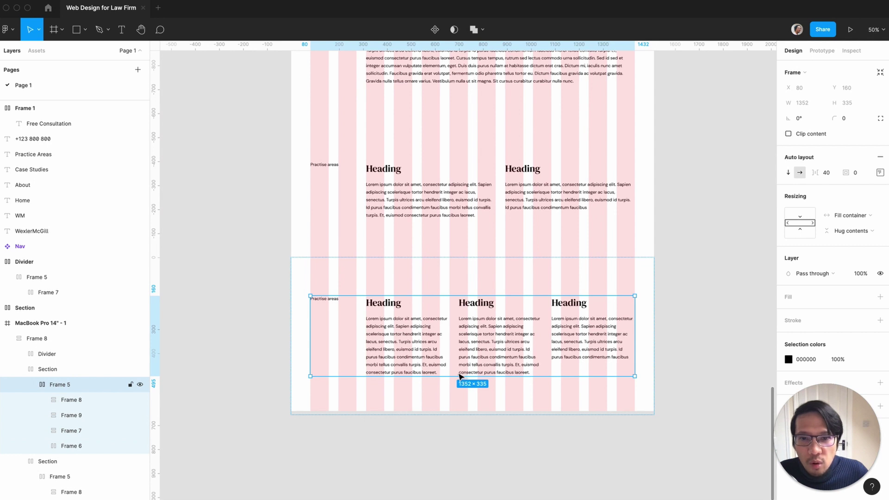
pyautogui.hotkey('shift', '0')
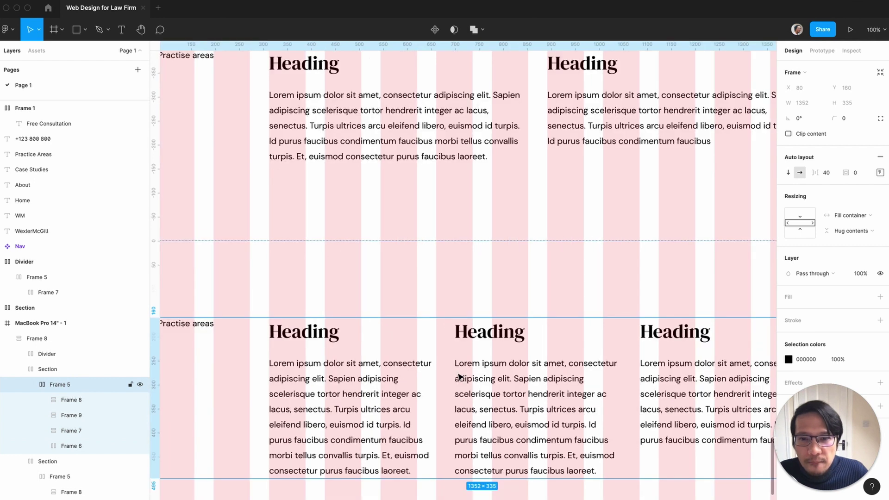
pyautogui.keyDown('super'); pyautogui.click(365, 375); pyautogui.keyUp('super')
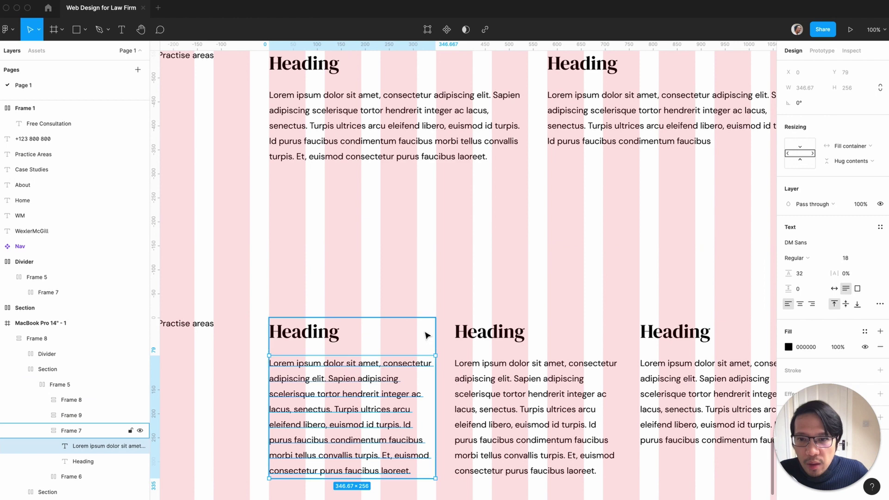
pyautogui.press('Escape')
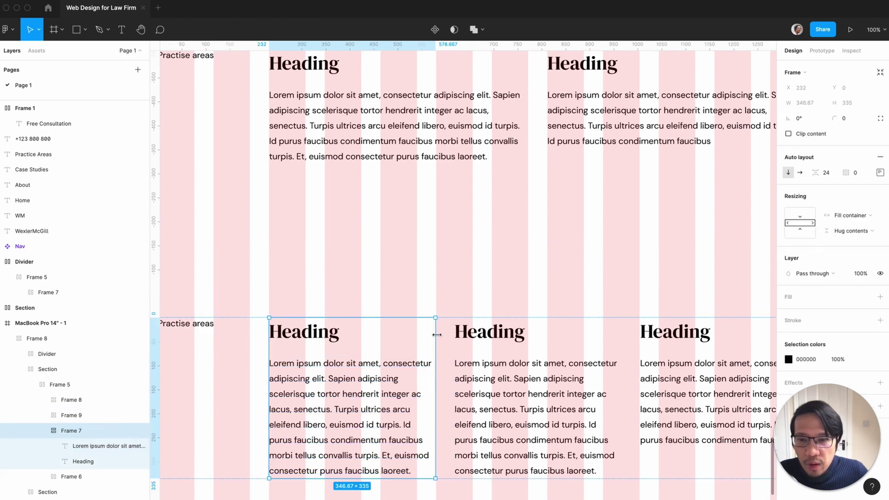
pyautogui.scroll(-3, 440, 338)
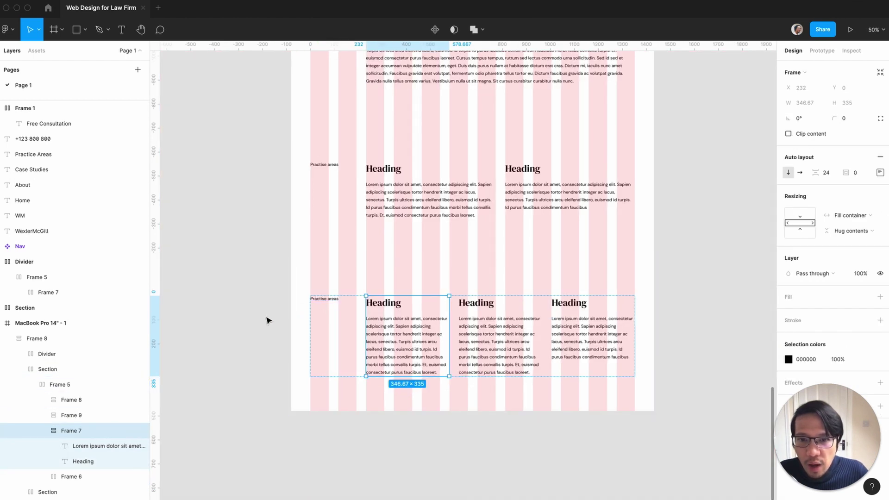
# Narrow the first column of the three-column Practise areas section to 308 wide.
pyautogui.click(209, 319)
pyautogui.hotkey('shift', '0')
pyautogui.click(365, 366)
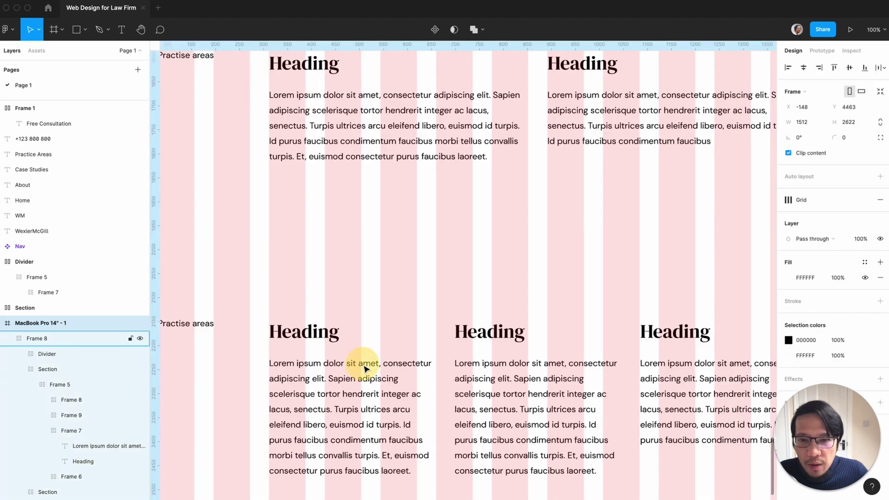
pyautogui.doubleClick(364, 367)
pyautogui.doubleClick(364, 365)
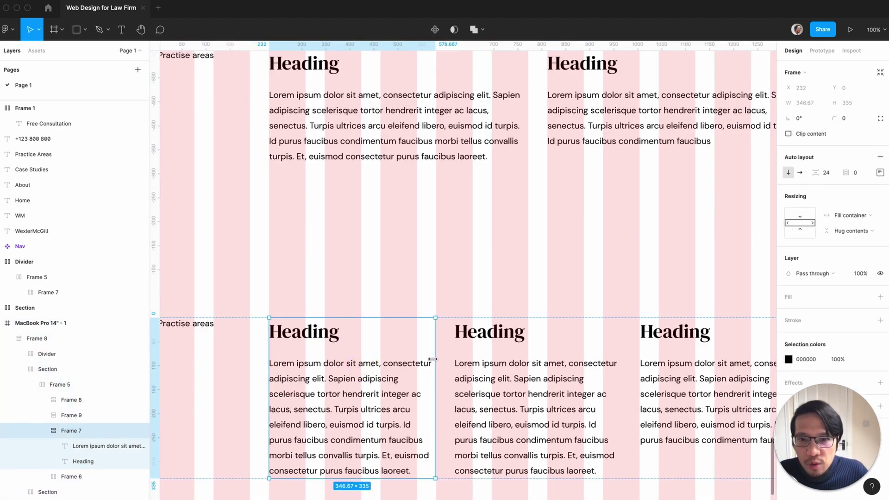
pyautogui.moveTo(433, 359); pyautogui.dragTo(418, 359)
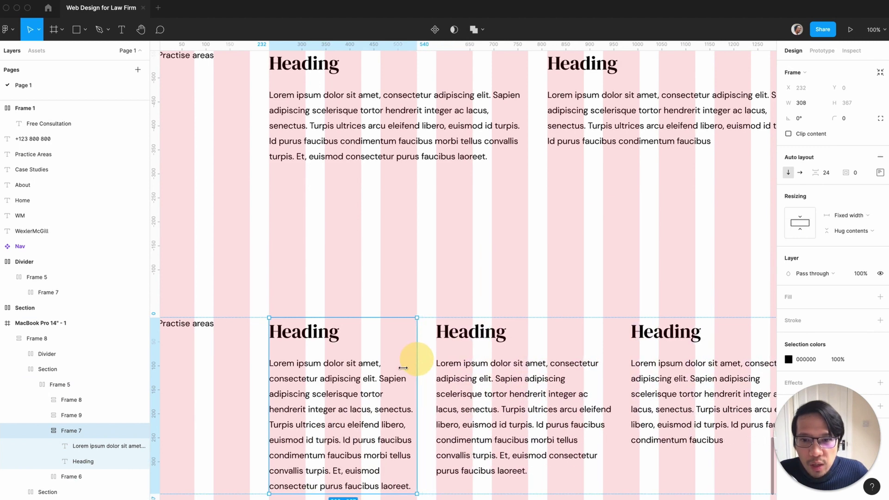
pyautogui.scroll(-2, 394, 372)
pyautogui.scroll(10, 379, 382)
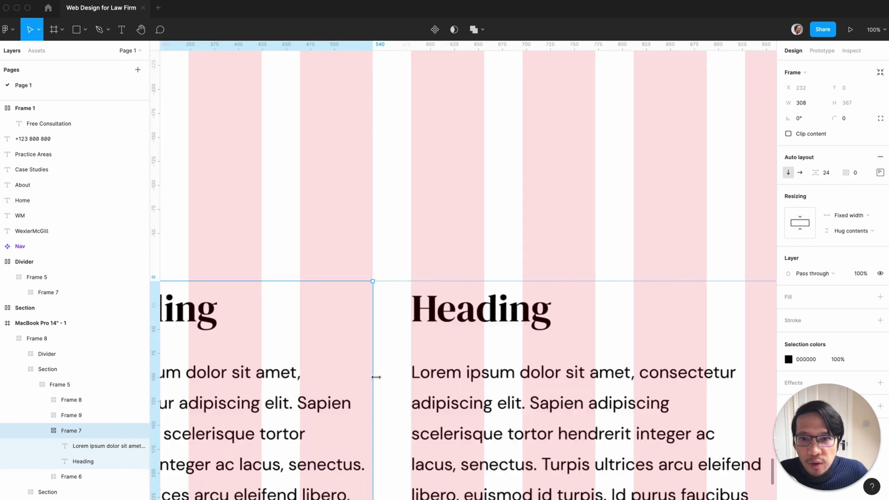
# Give the middle column a fixed width of 308.
pyautogui.hotkey('shift', '0')
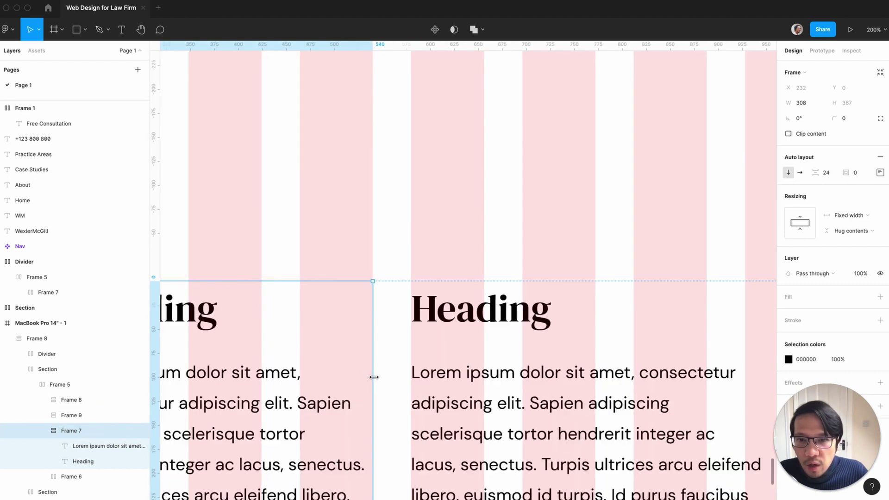
pyautogui.click(537, 375)
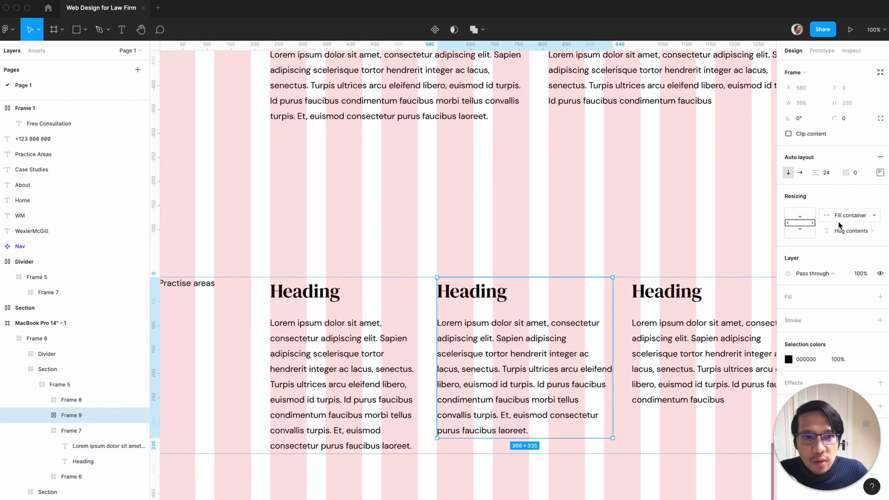
pyautogui.click(850, 216)
pyautogui.click(849, 186)
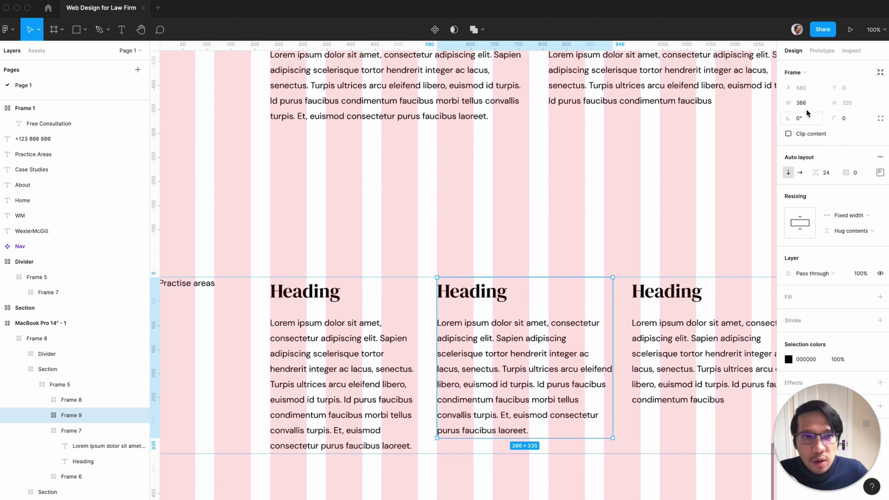
pyautogui.write('308')
pyautogui.press('Return')
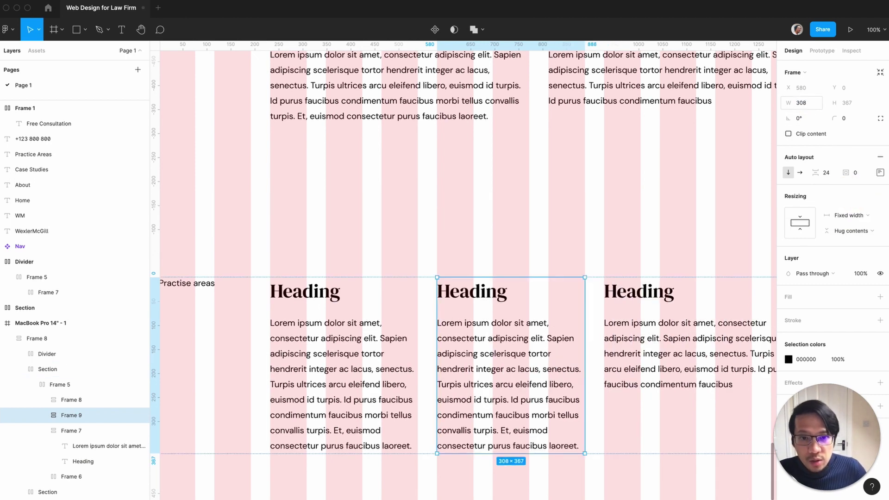
# Set the third column to a fixed 308 width as well.
pyautogui.hscroll(1, 451, 422)
pyautogui.hscroll(5, 452, 422)
pyautogui.click(619, 333)
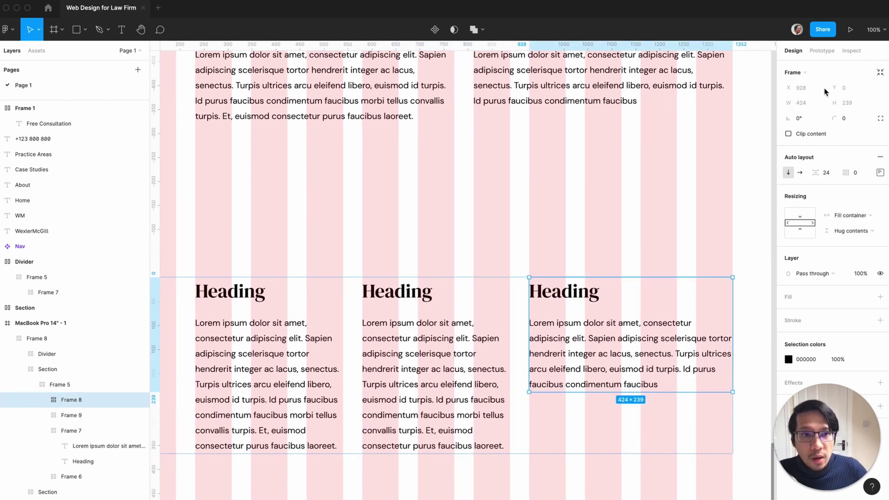
pyautogui.click(842, 216)
pyautogui.click(849, 186)
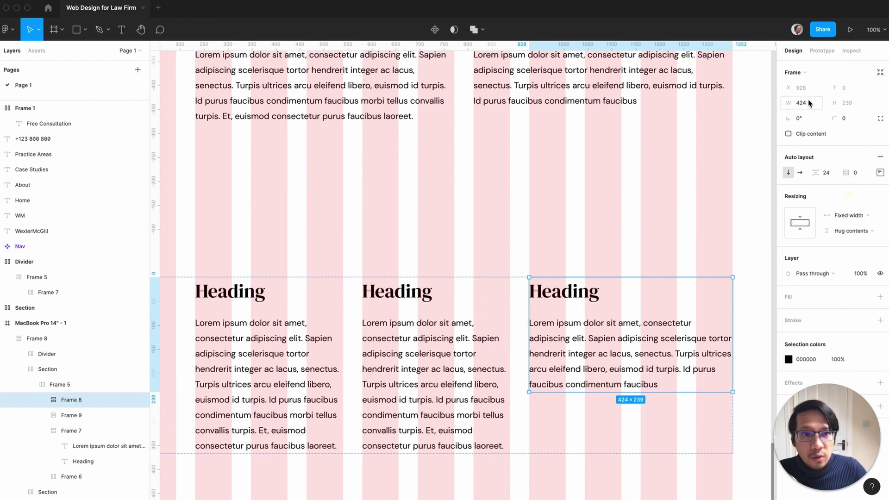
pyautogui.click(809, 103)
pyautogui.write('308')
pyautogui.press('Return')
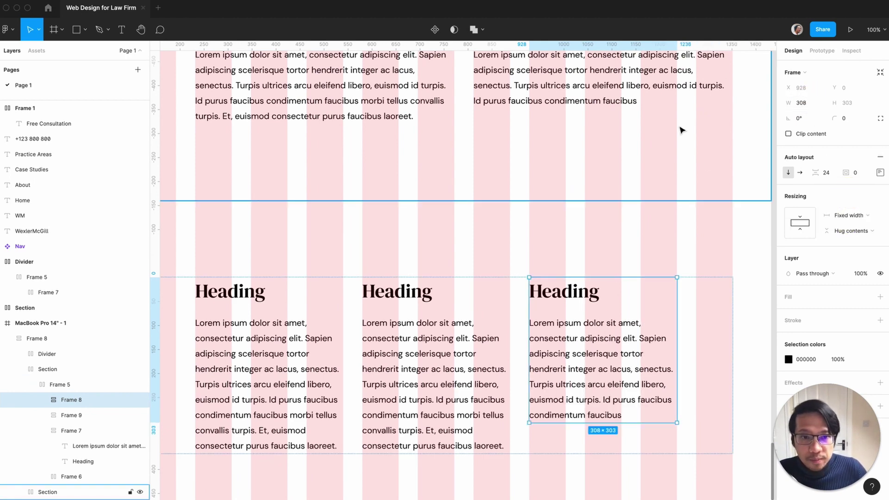